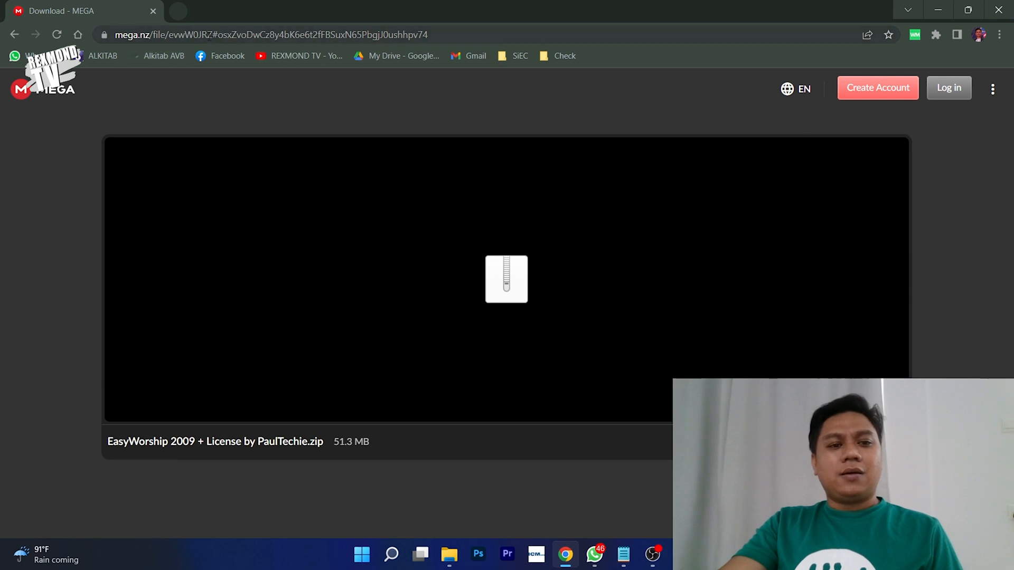
- Load the MEGA page for the 51.3 MB EasyWorship 2009 zip from the pasted link
click(209, 38)
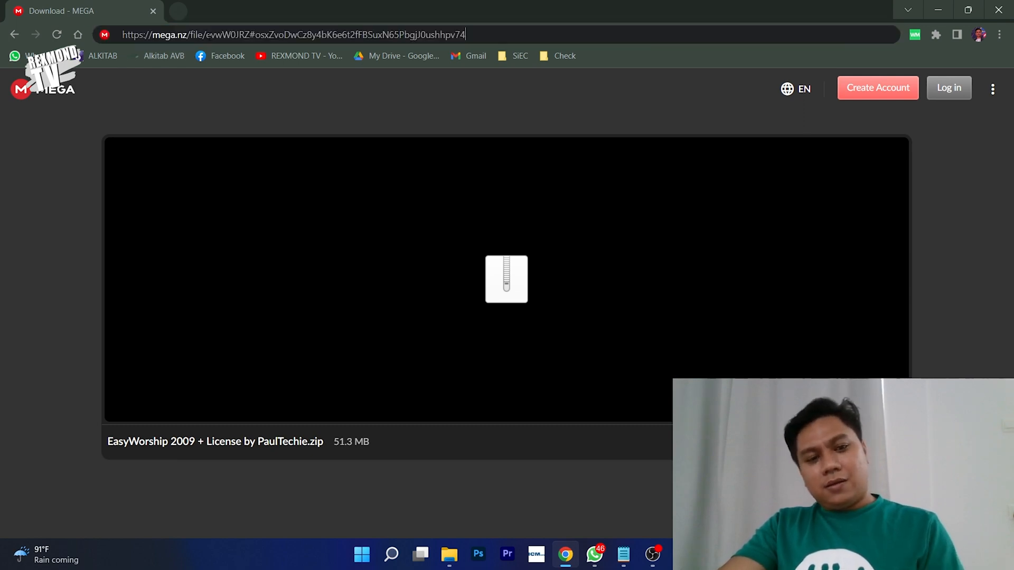
key(Return)
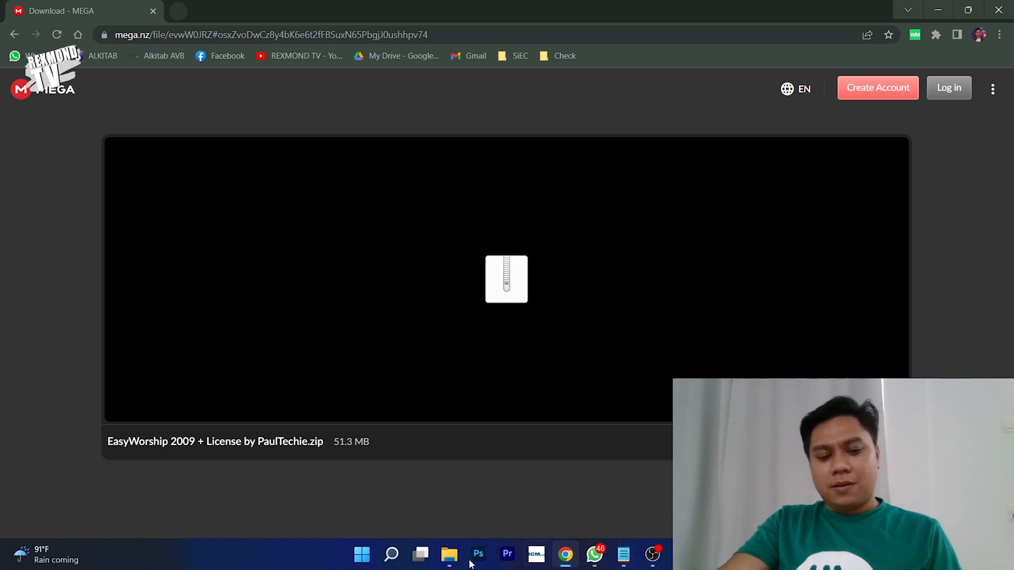
- Bring the EasyWorship 2009 folder window to the front, briefly checking OBS Studio first
mouse_move(449, 555)
click(482, 505)
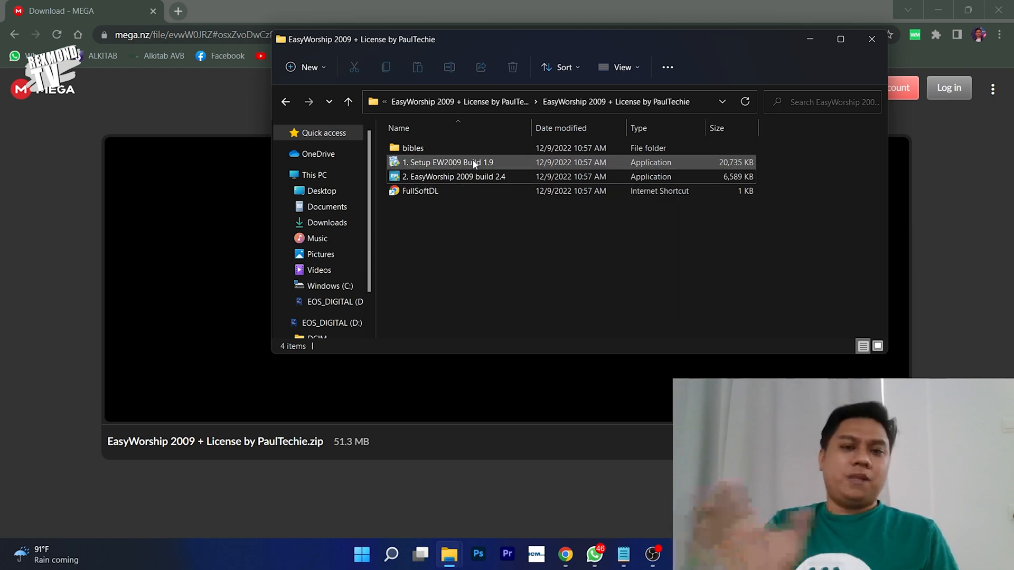
mouse_move(474, 164)
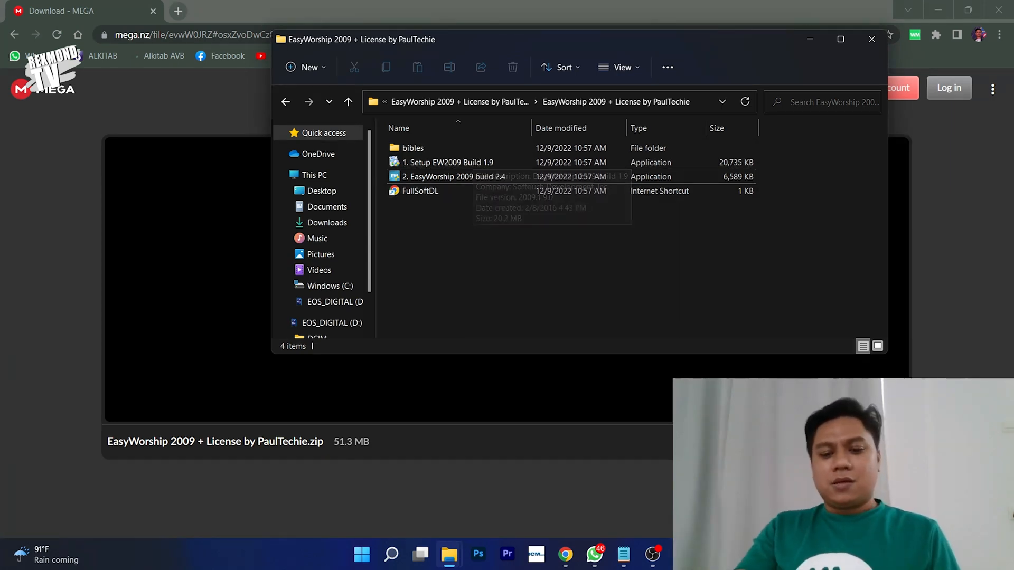
click(653, 555)
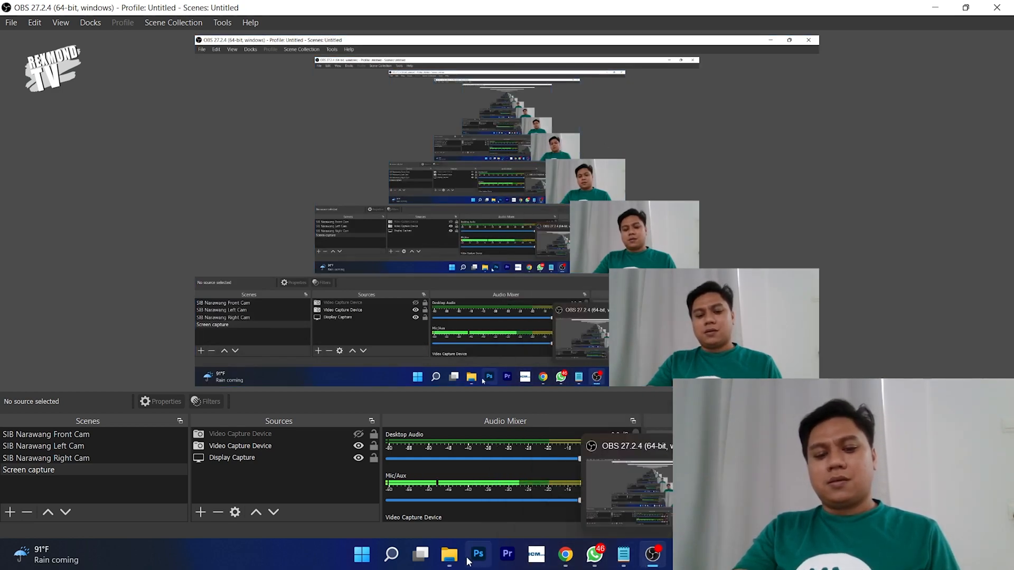
mouse_move(449, 554)
click(510, 494)
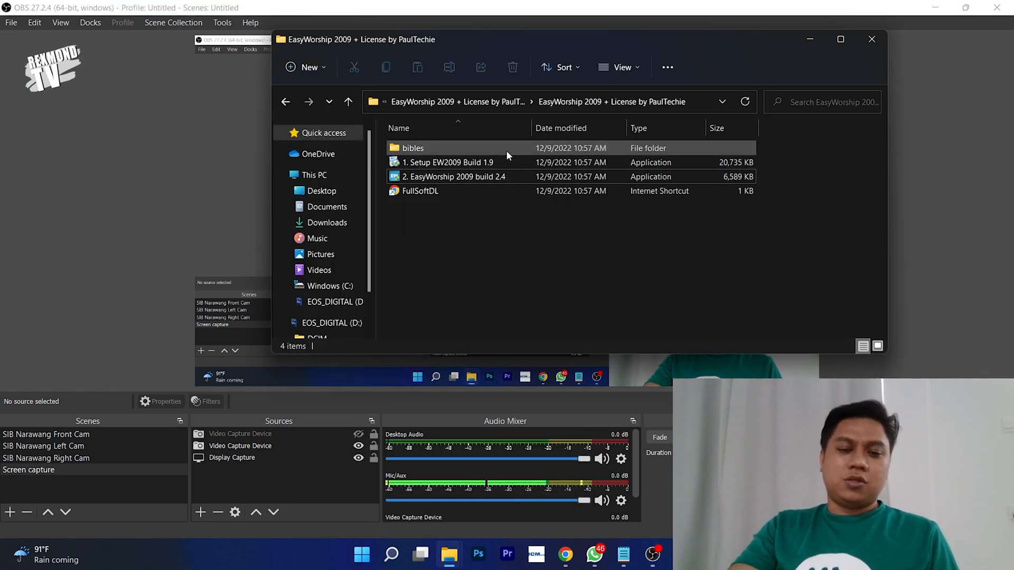
- Launch the EasyWorship 2009 build 1.9 installer and accept the license agreement
double_click(462, 165)
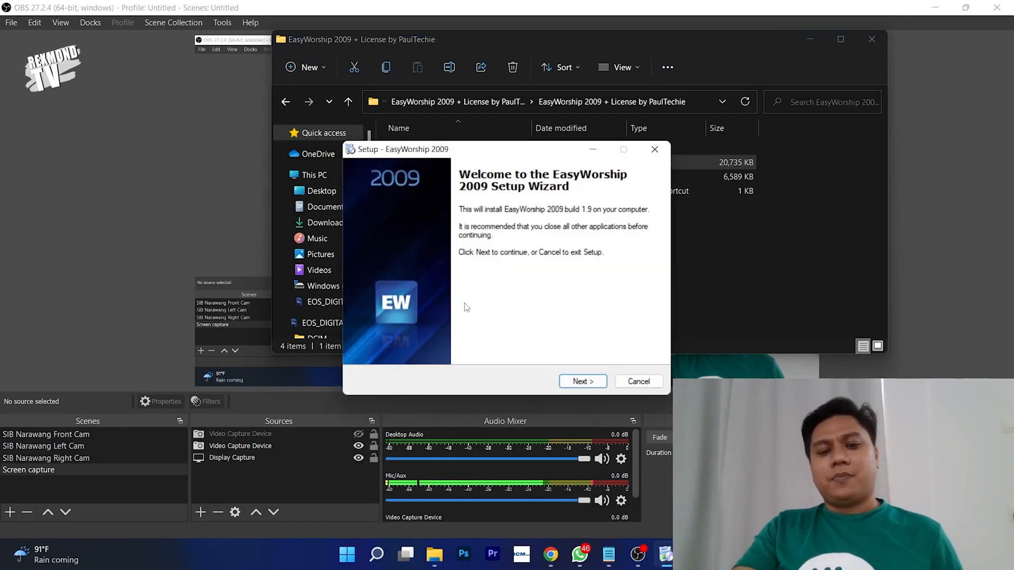
drag(491, 151, 196, 128)
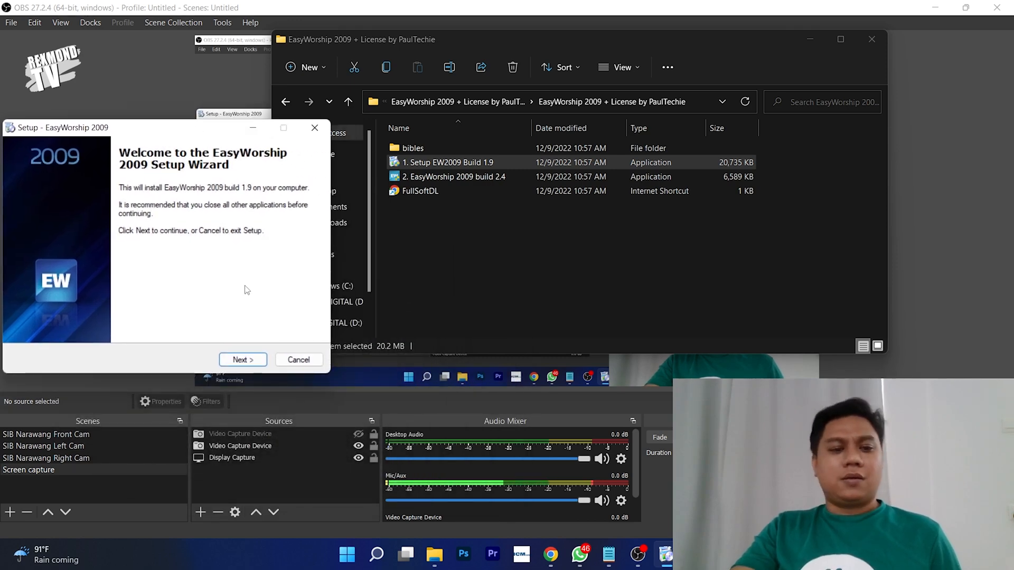
click(236, 361)
click(102, 320)
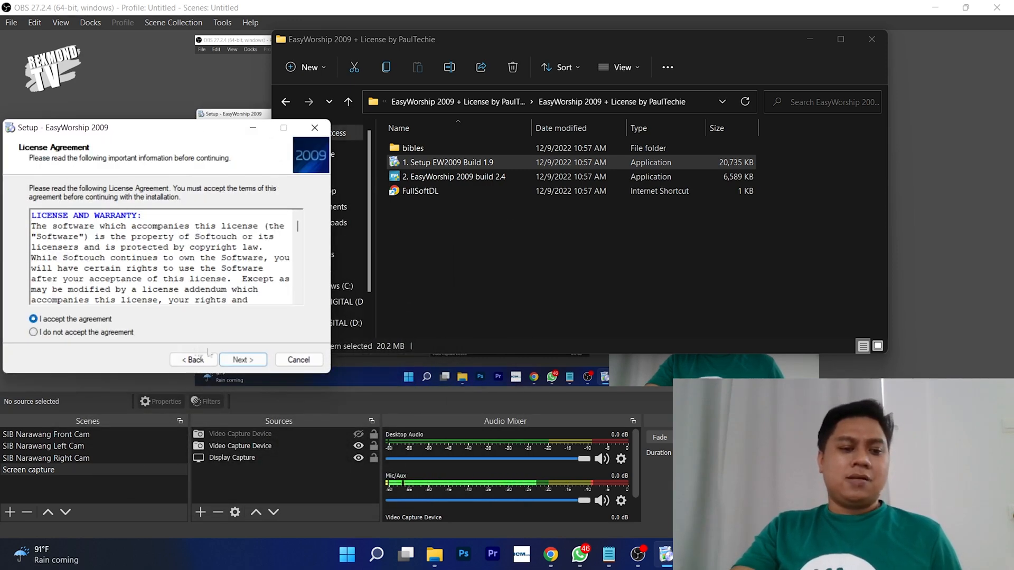
click(262, 361)
- Install with default location, Start Menu folder and both shortcuts, accept the Borland Database Engine prompt, and finish
click(263, 361)
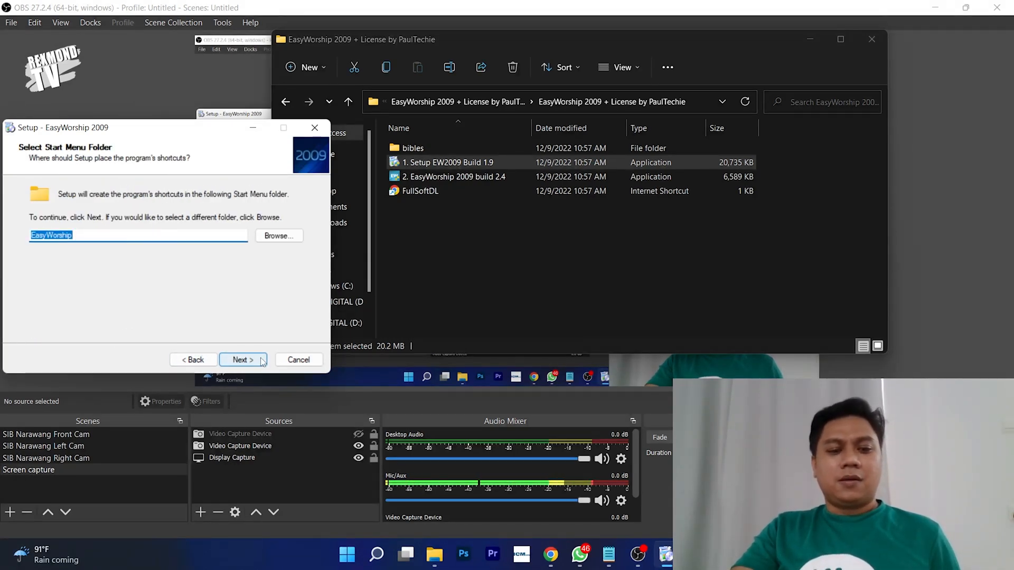
click(262, 361)
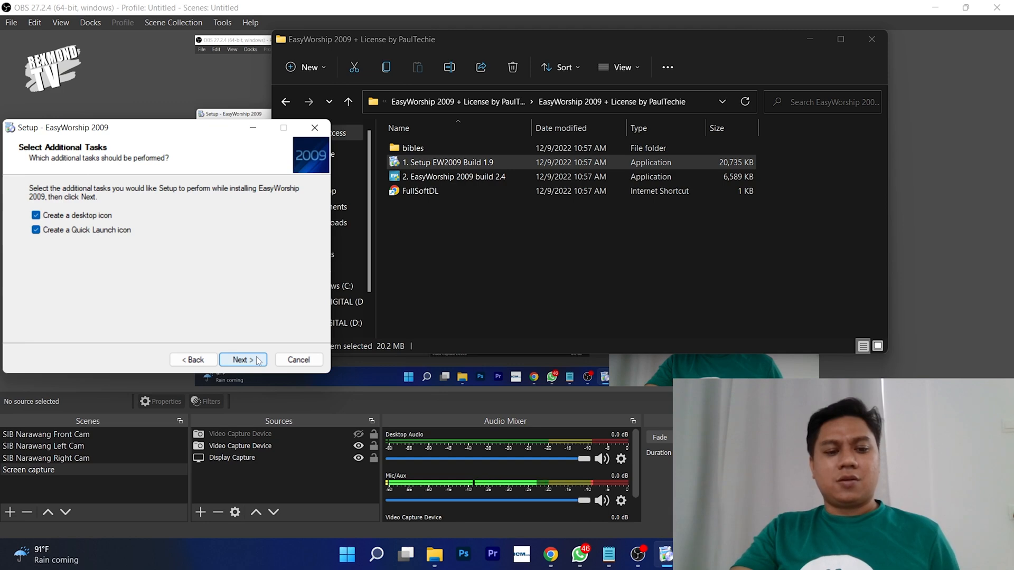
click(259, 362)
click(258, 361)
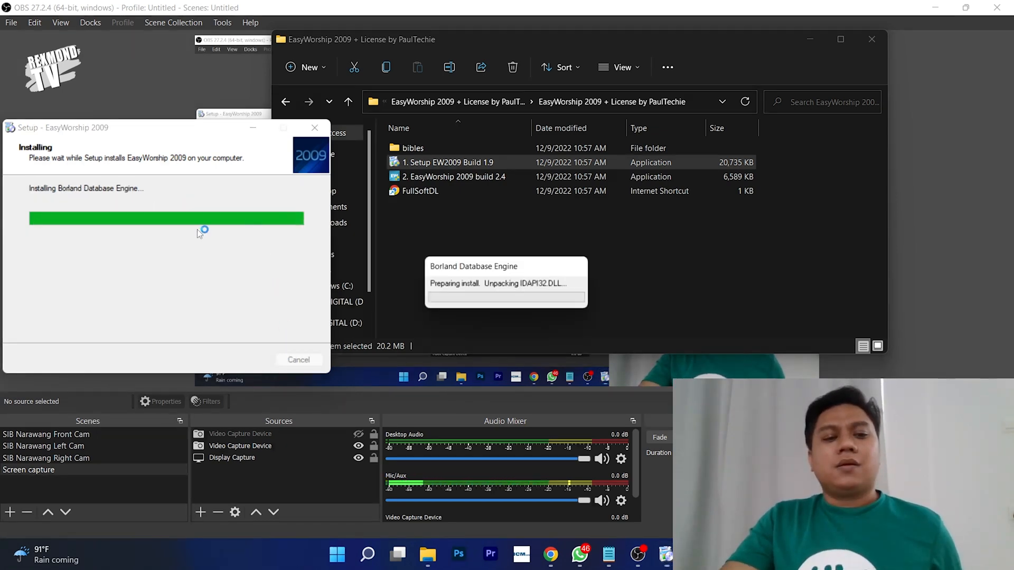
click(459, 326)
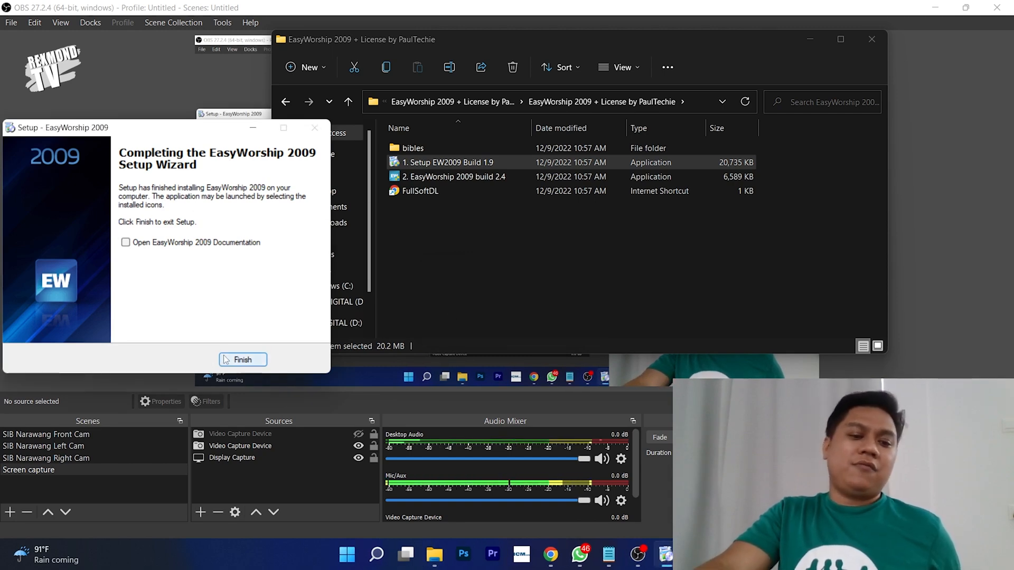
click(126, 244)
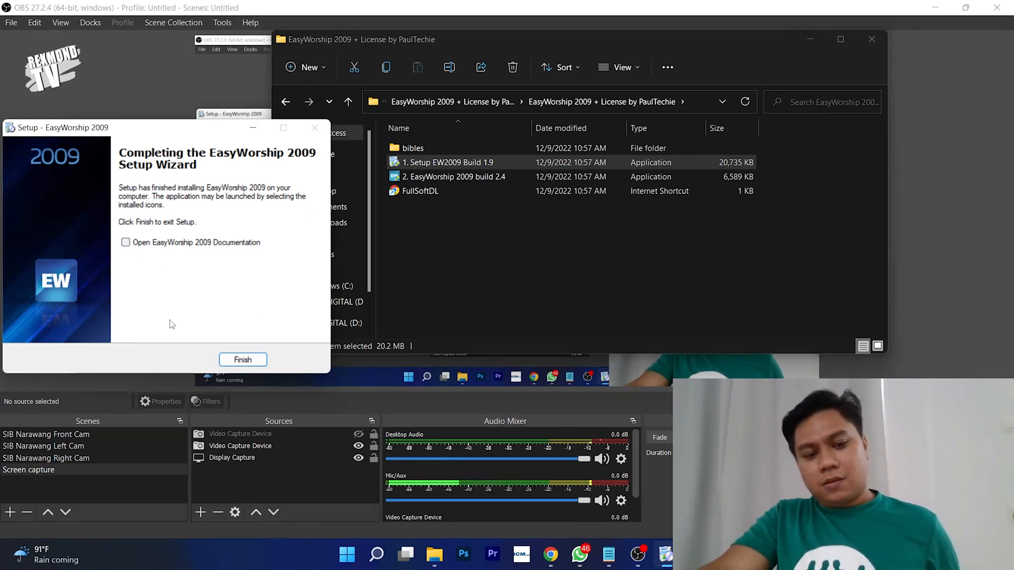
click(262, 364)
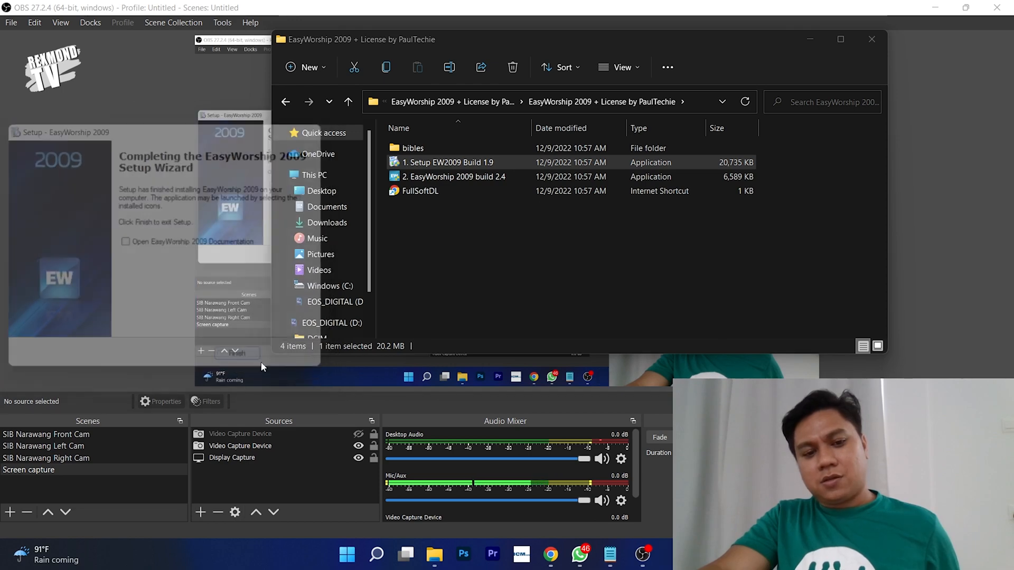
- Enlarge the folder window and run the EasyWorship 2009 build 2.4 patch as administrator
click(427, 280)
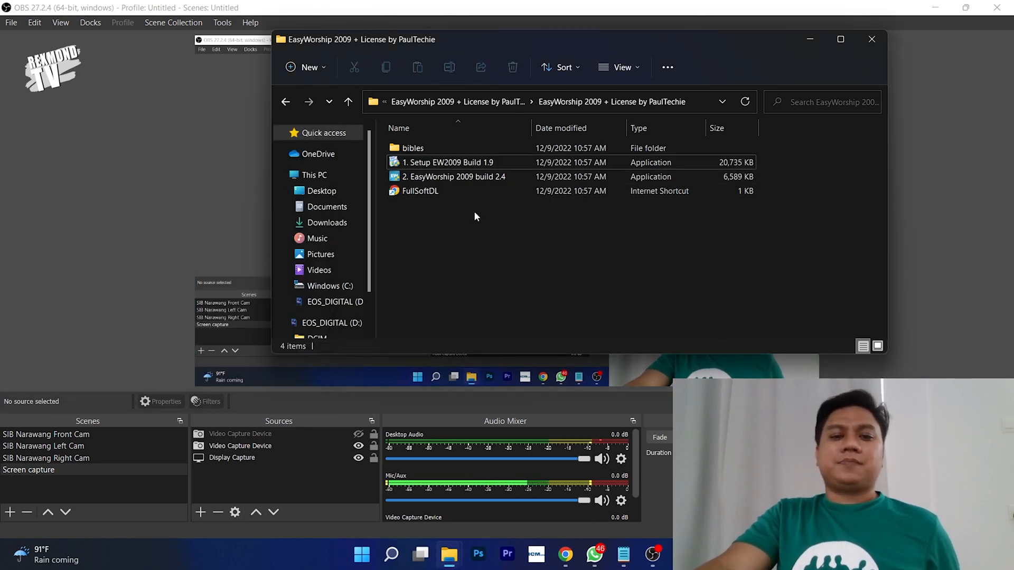
drag(273, 353, 106, 401)
click(280, 178)
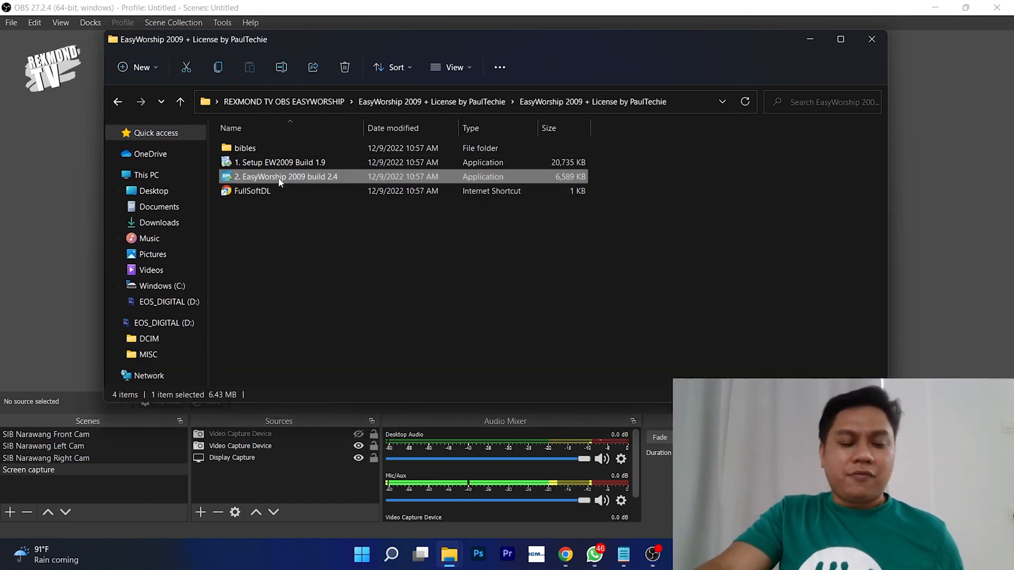
right_click(279, 179)
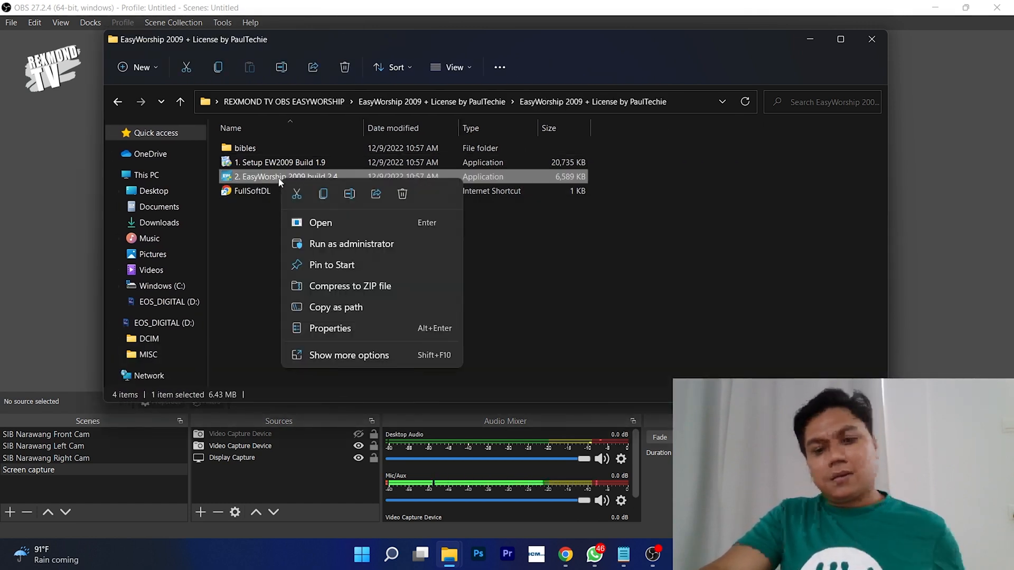
click(323, 244)
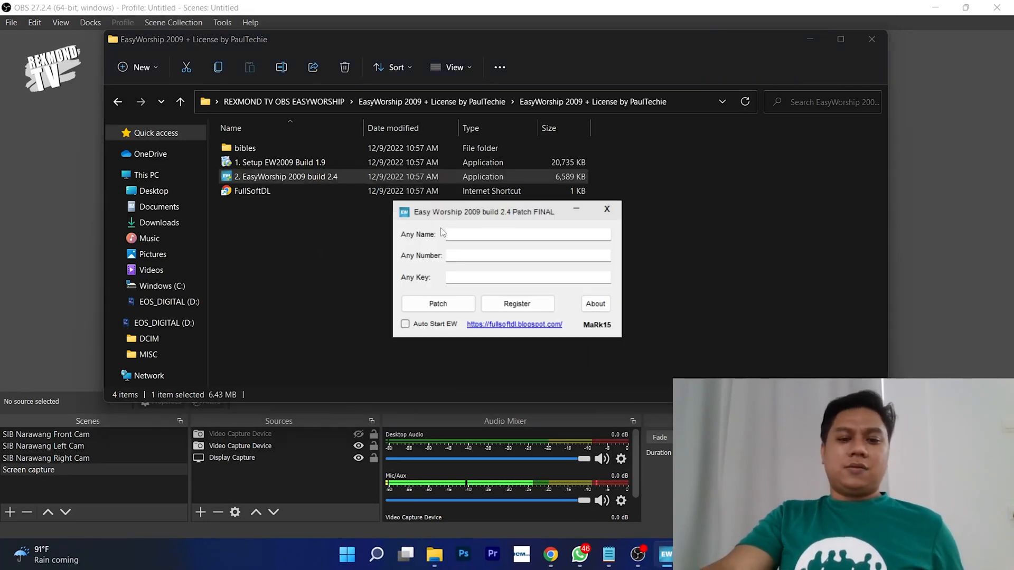
- Register the patcher with a name and number in the Any Name and Any Number fields
click(481, 234)
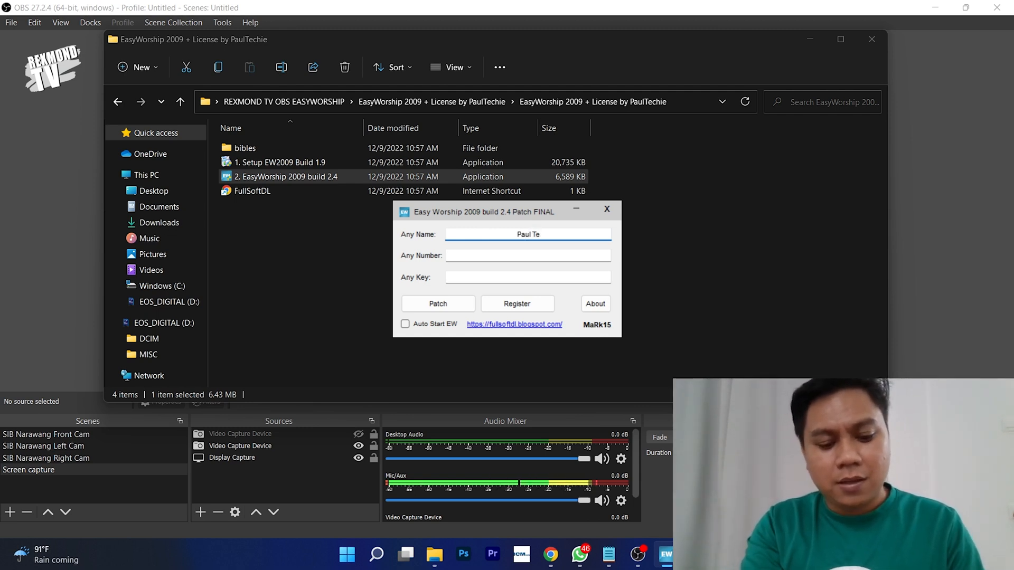
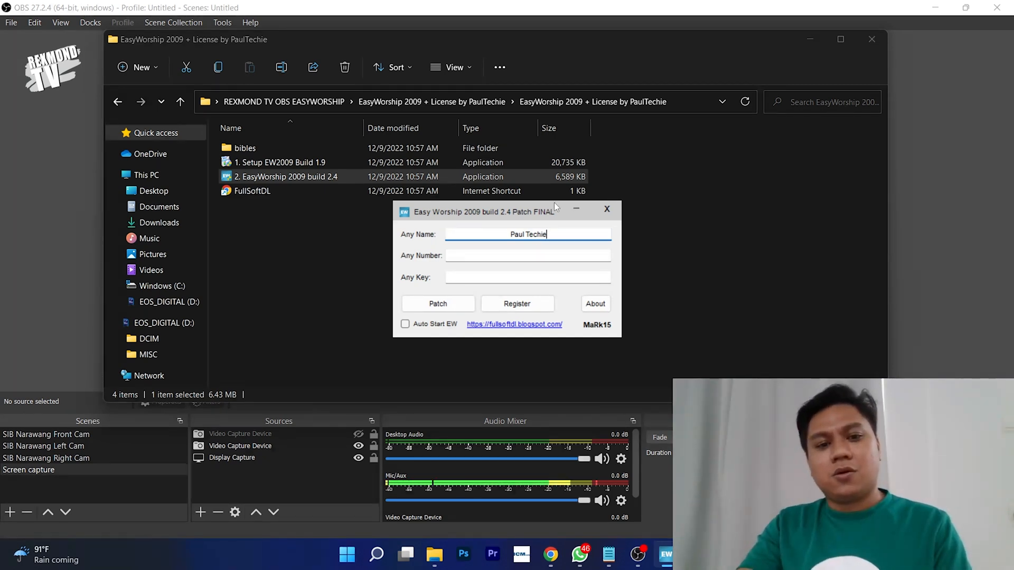
click(530, 255)
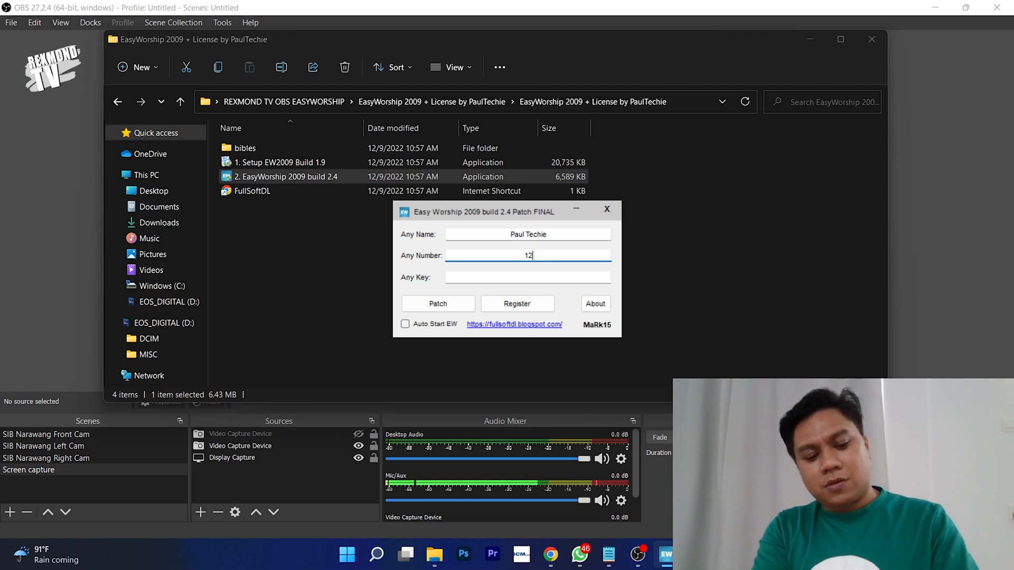
text(4567)
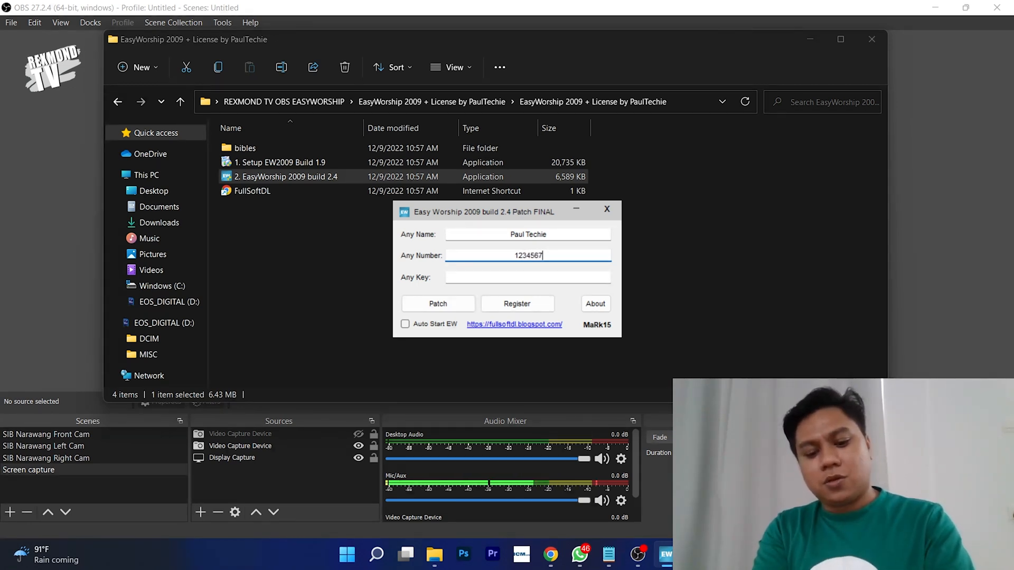
text(89)
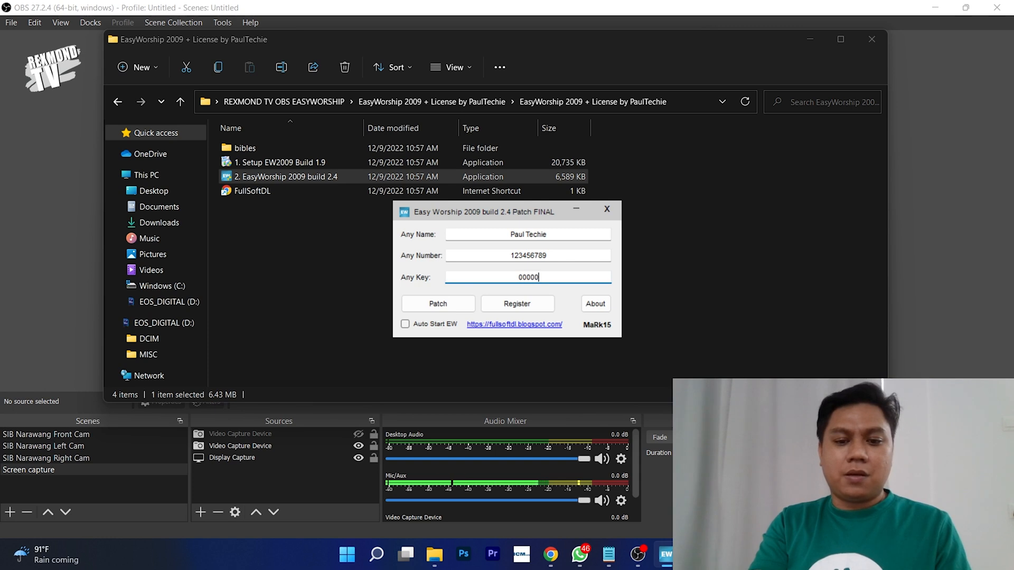
text(0000)
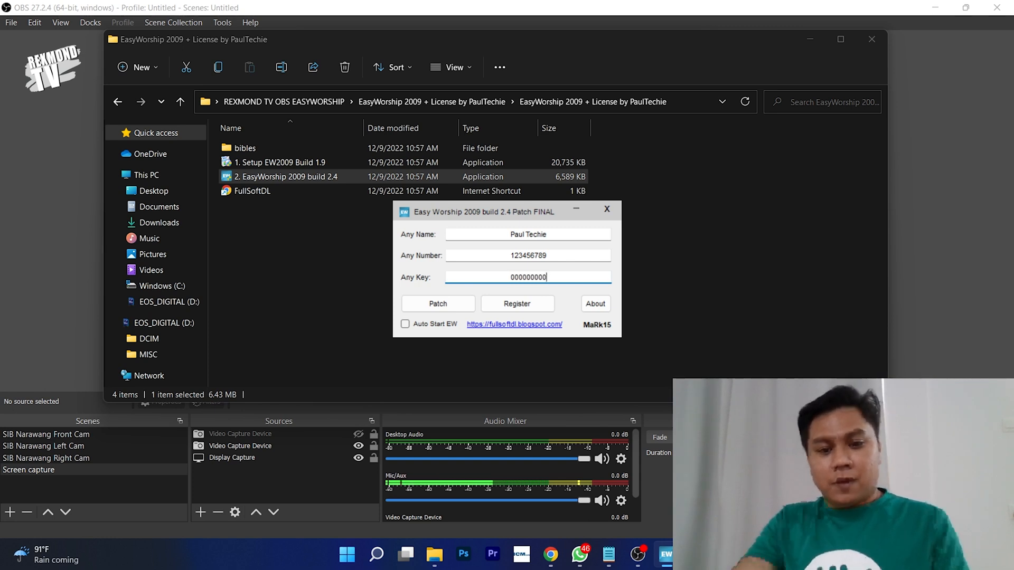
drag(506, 236, 551, 230)
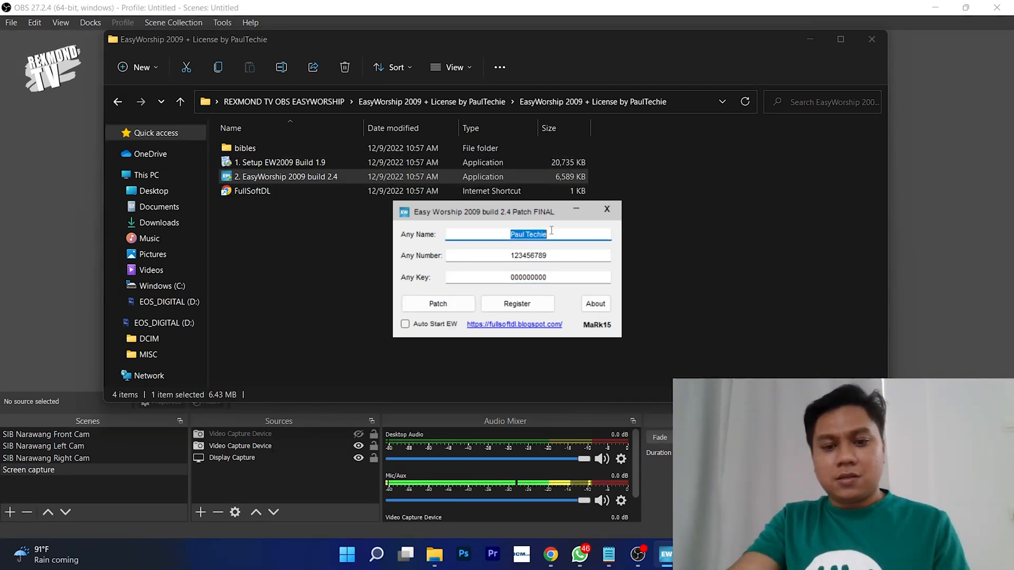
click(559, 237)
click(554, 255)
click(549, 277)
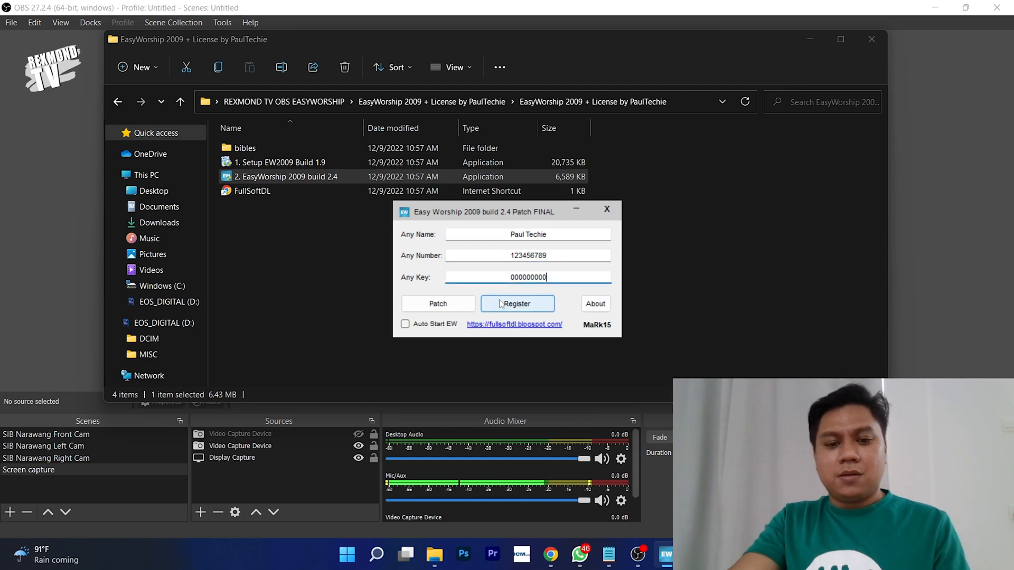
click(522, 305)
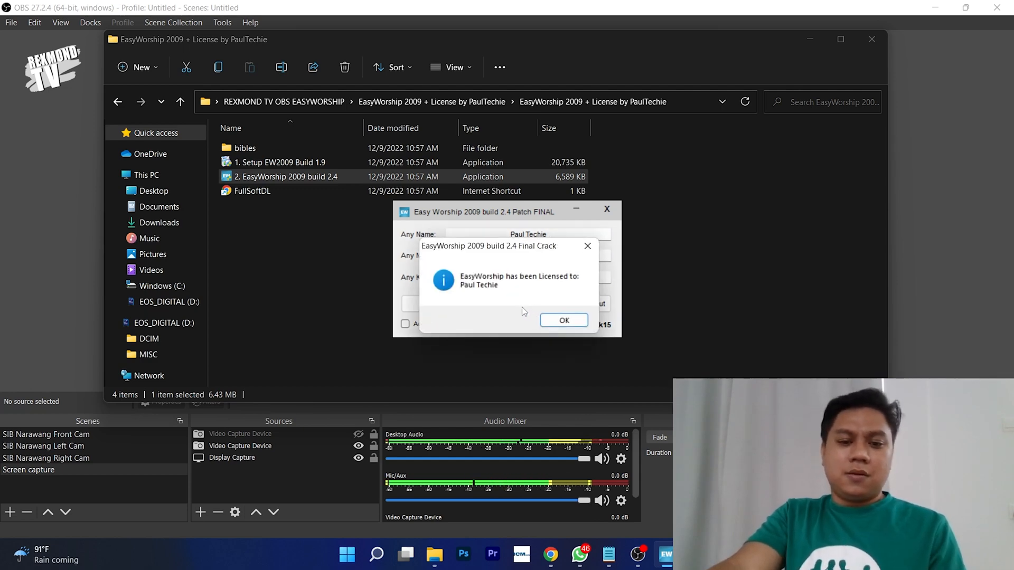
click(563, 322)
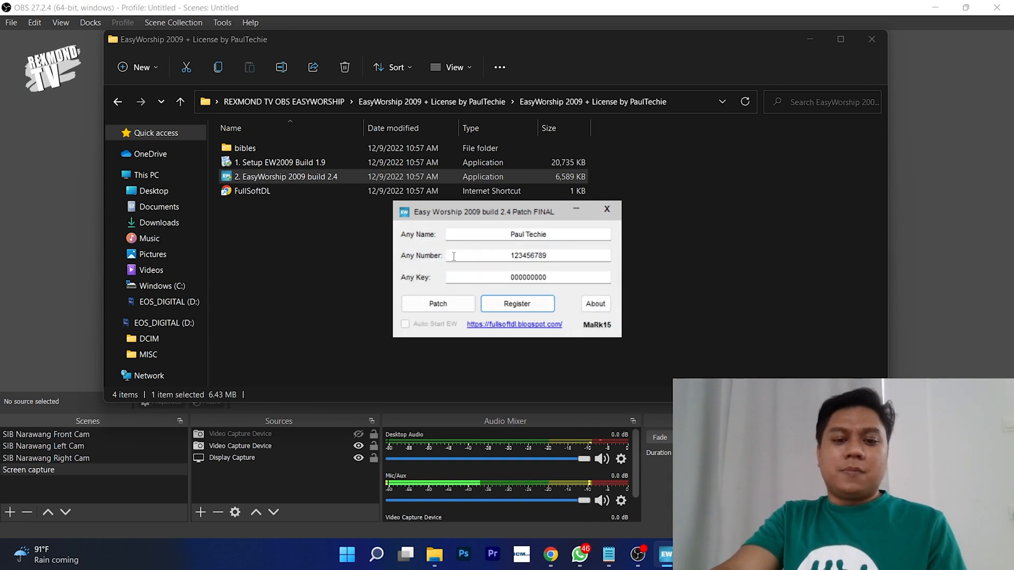
- Apply the patch, confirm 'Patched Successfully', and close the patcher and install folder
click(458, 307)
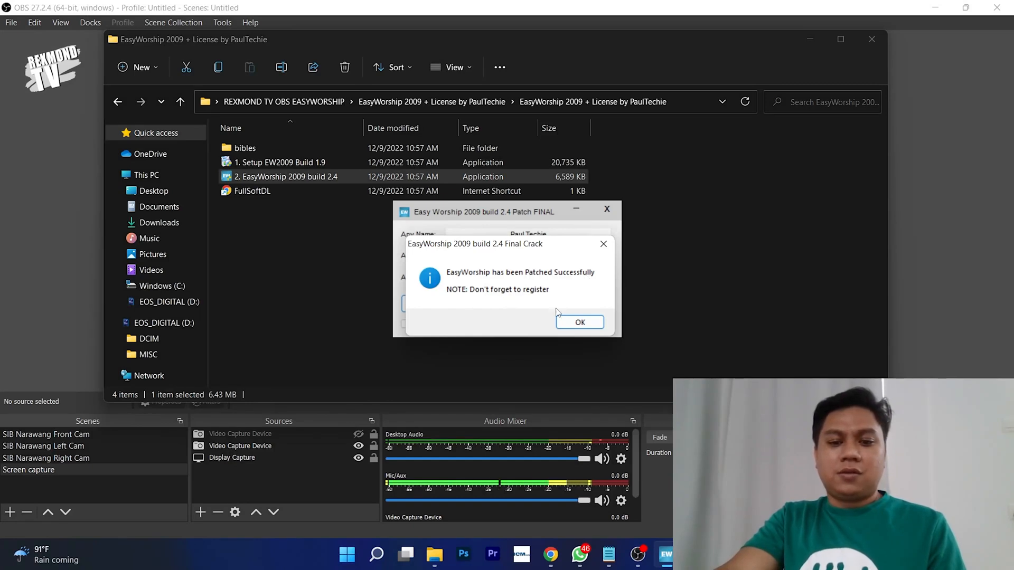
click(569, 323)
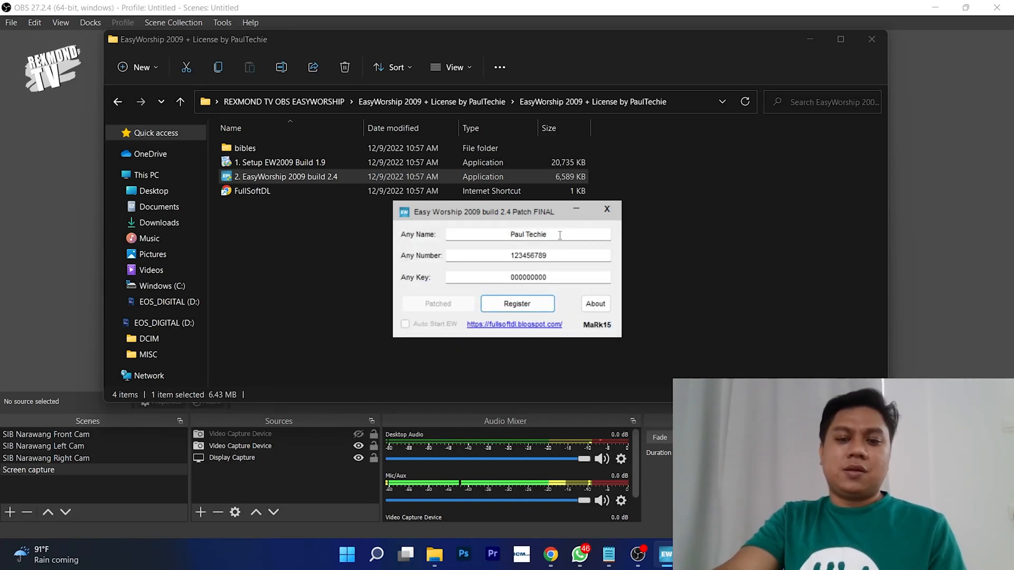
click(601, 213)
click(872, 38)
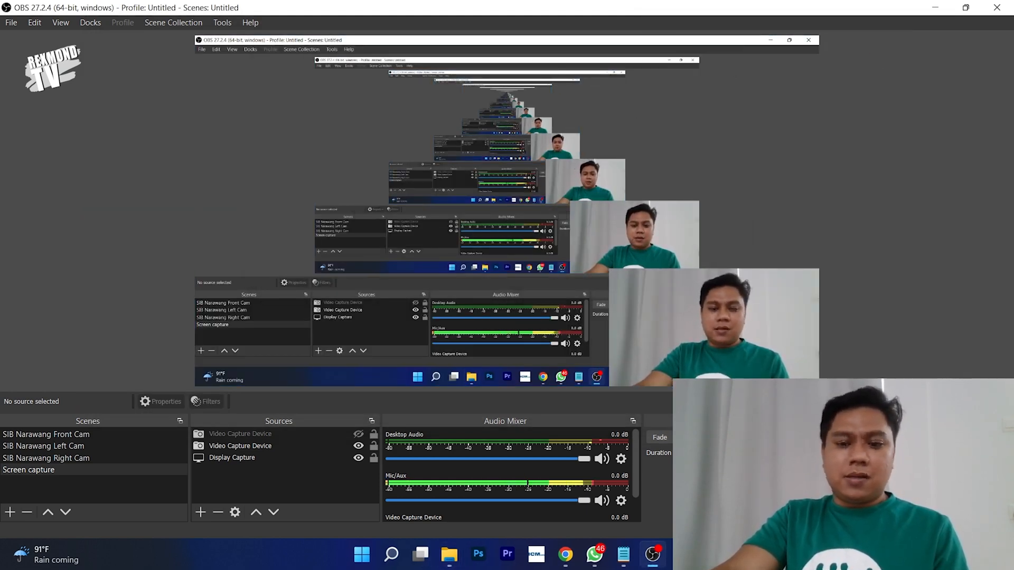
- Launch EasyWorship 2009 from the desktop shortcut and maximize its window
key(super+d)
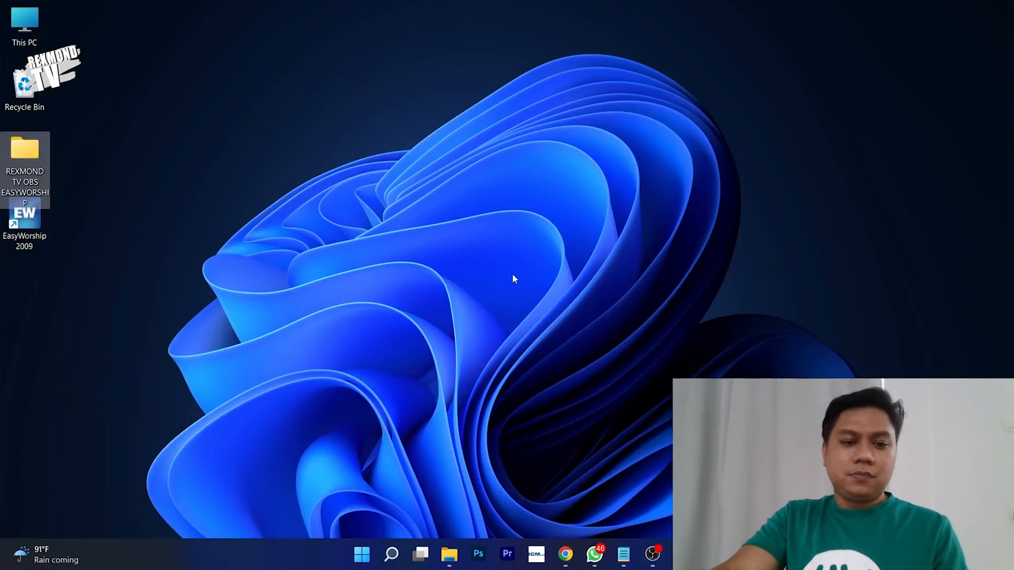
click(41, 223)
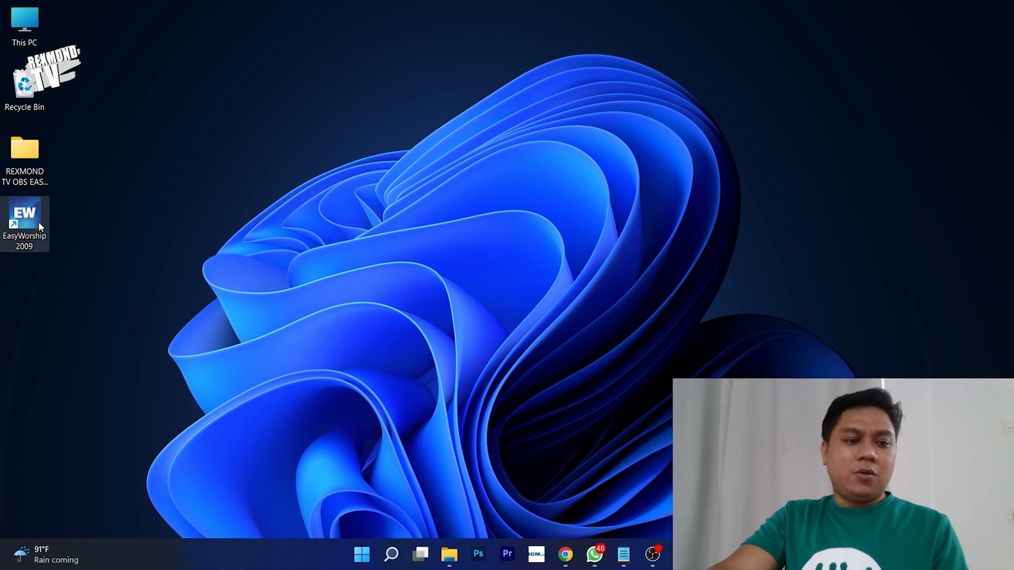
double_click(39, 222)
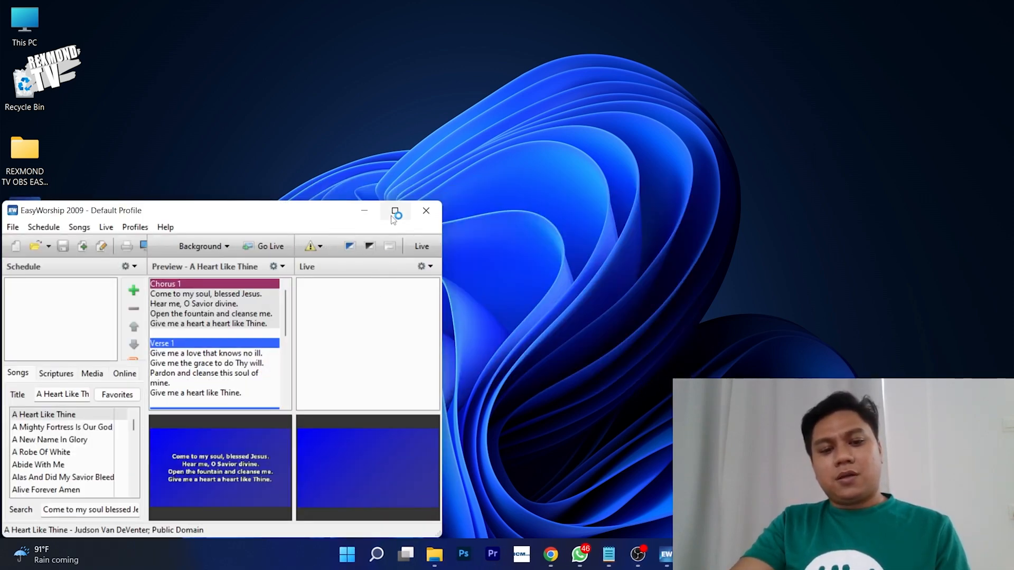
click(394, 212)
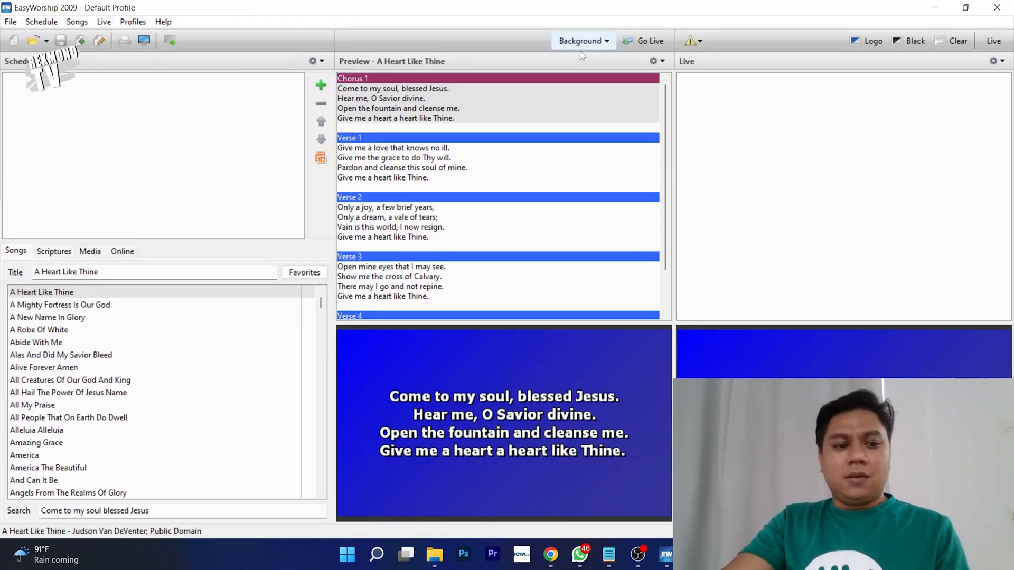
- Preview songs down the Songs list, ending on All My Praise
click(51, 306)
click(55, 292)
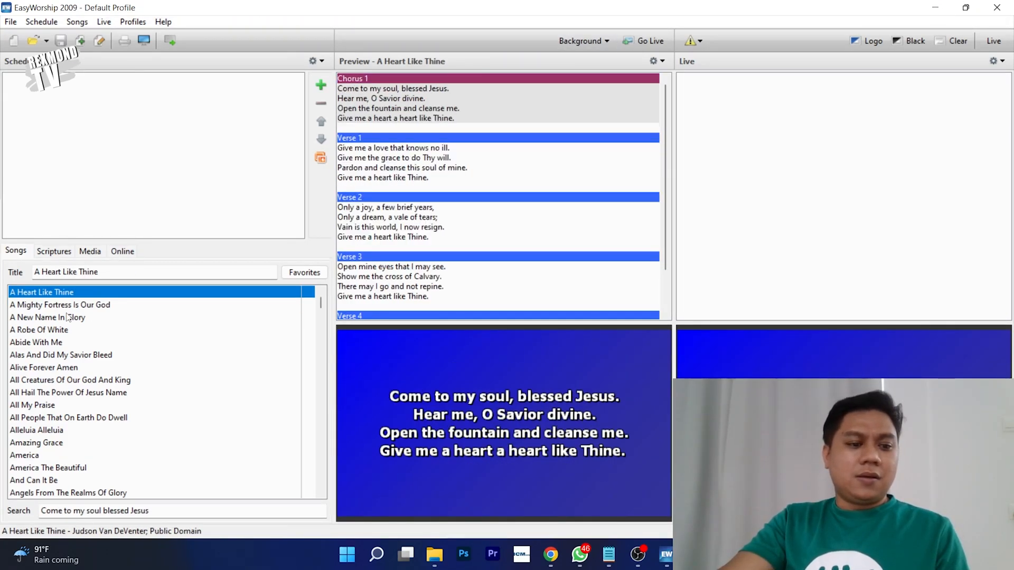
click(68, 306)
click(61, 343)
click(58, 406)
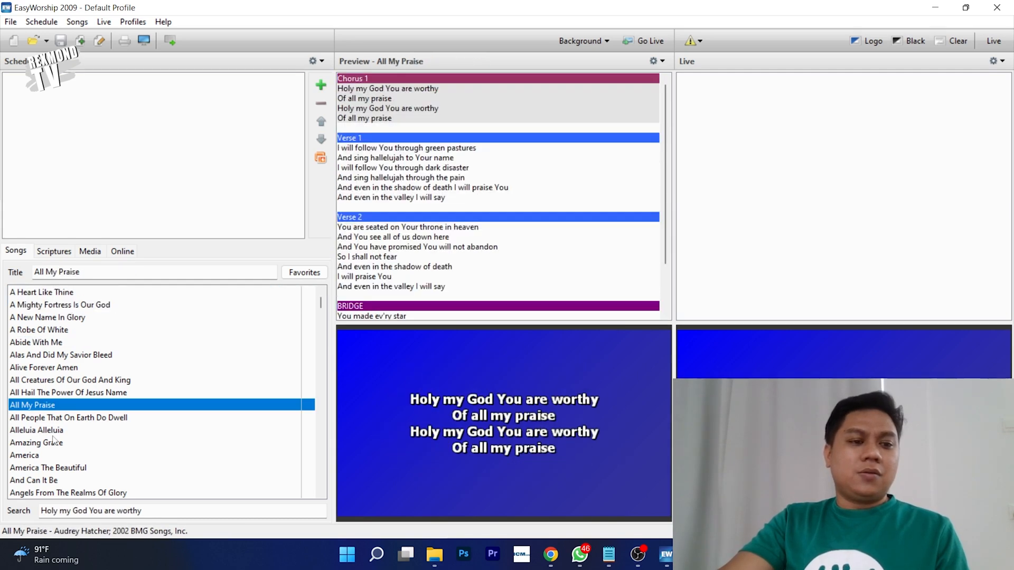
click(58, 457)
click(78, 407)
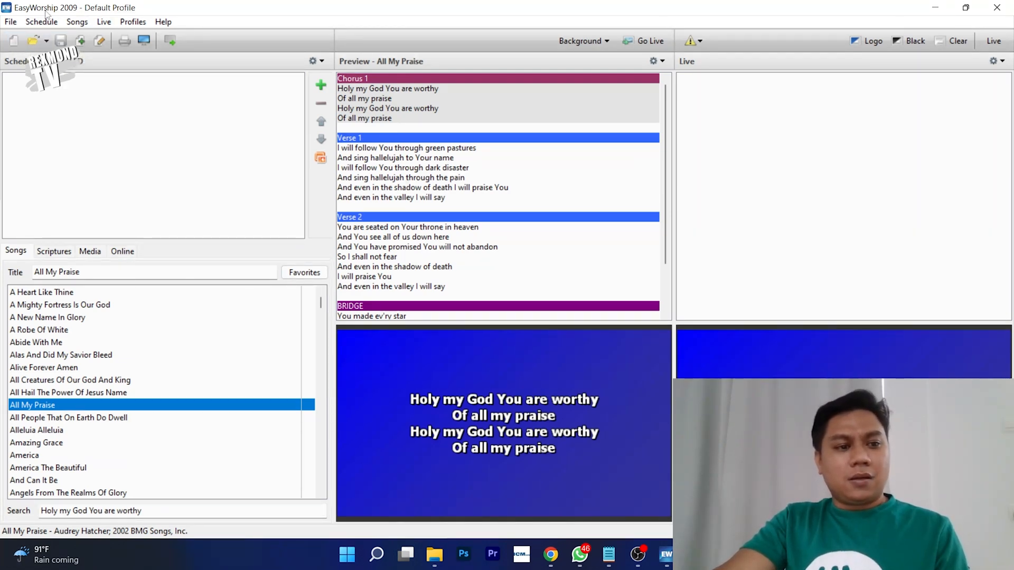
click(79, 45)
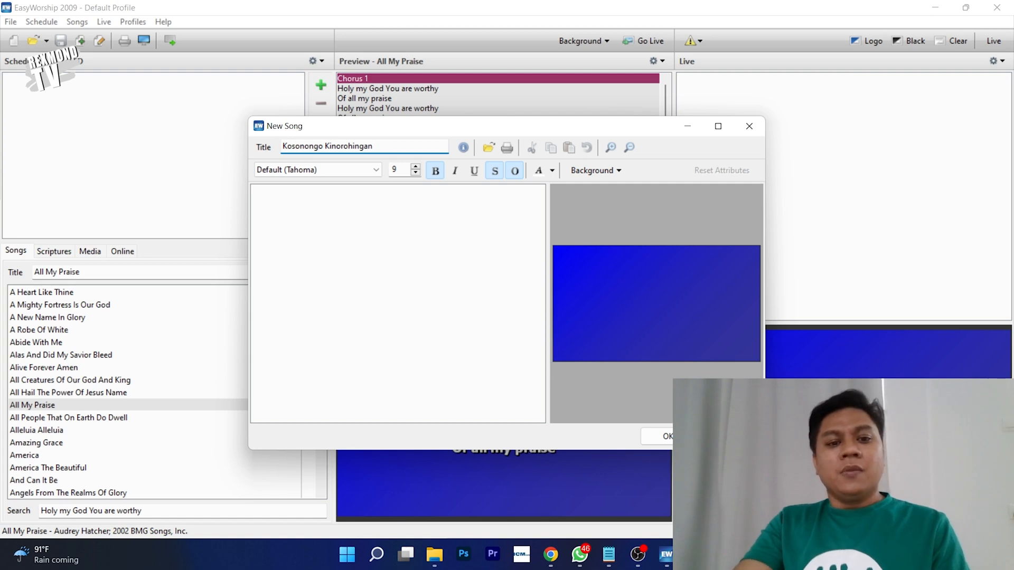
click(313, 229)
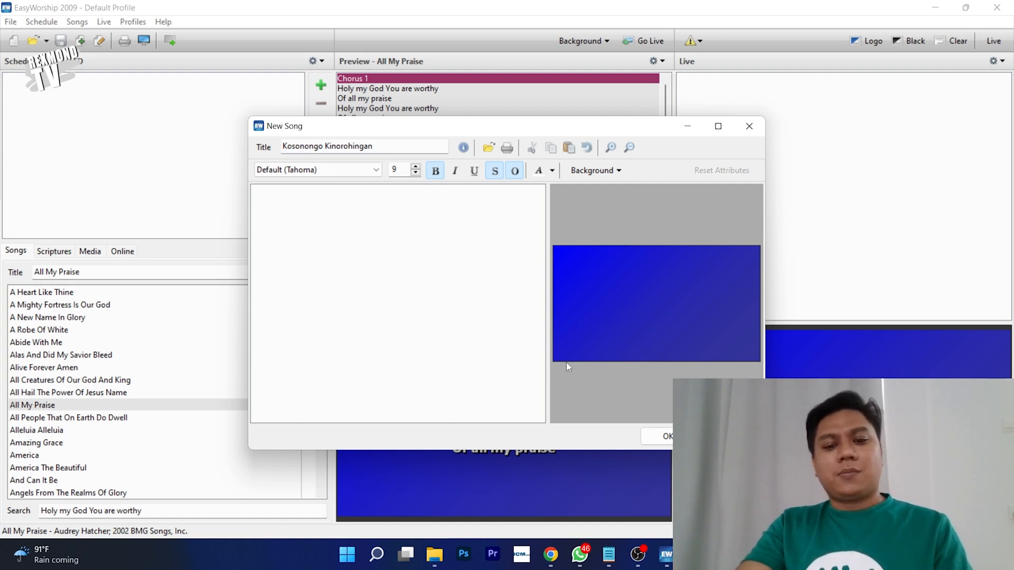
key(Escape)
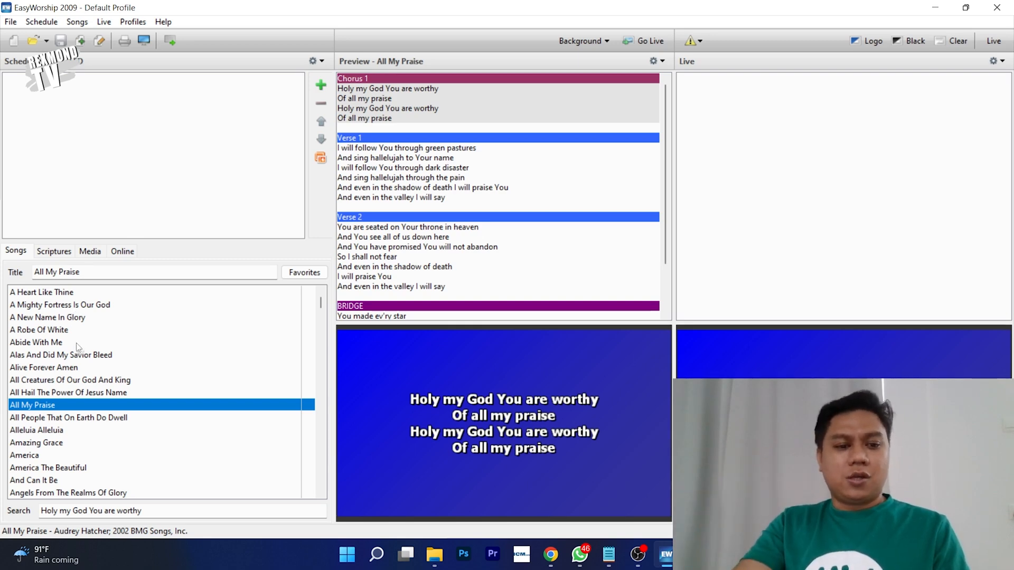
key(Down)
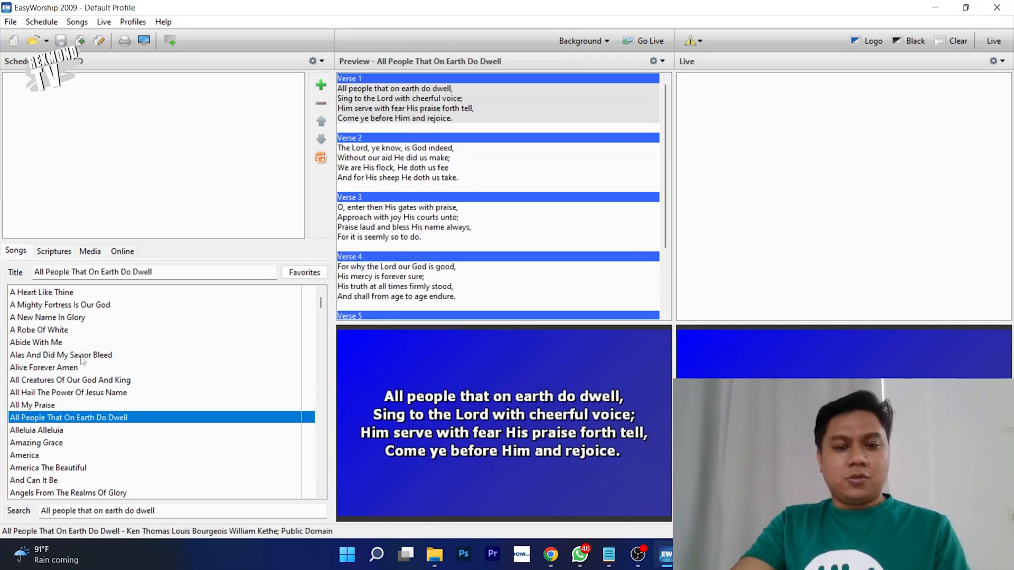
key(Up)
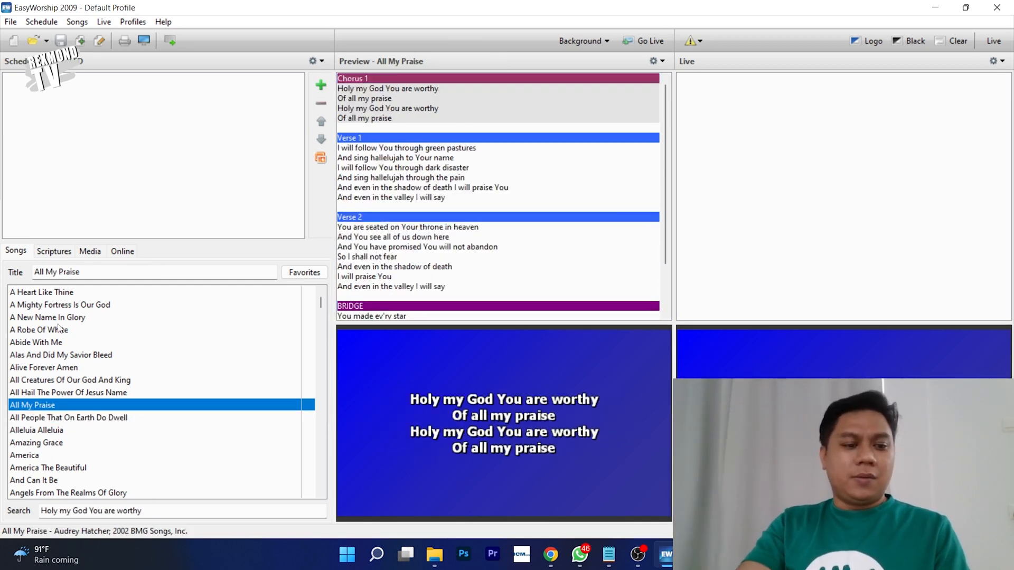
- Select At The Cross in the Songs list, then switch back to OBS Studio via Task View
drag(35, 339, 80, 457)
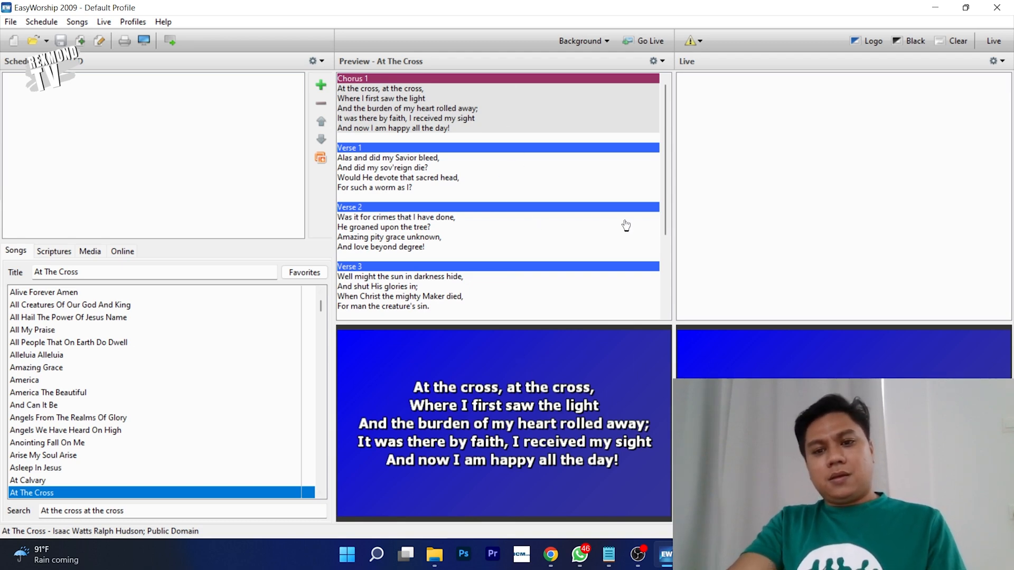
key(super+Tab)
click(498, 170)
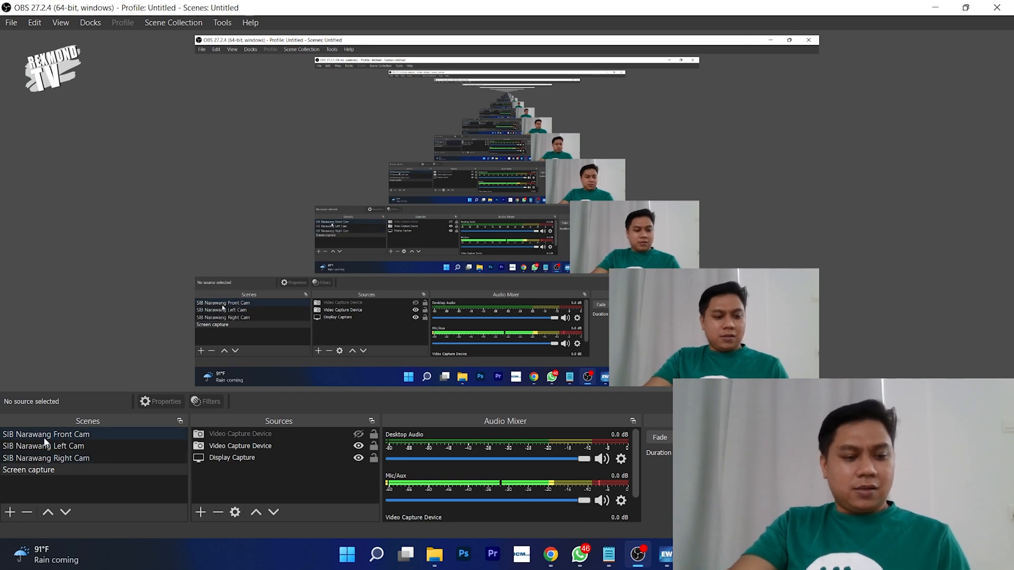
- Switch OBS scenes through SIB Narawang Left Cam, Right Cam, then Front Cam
click(83, 447)
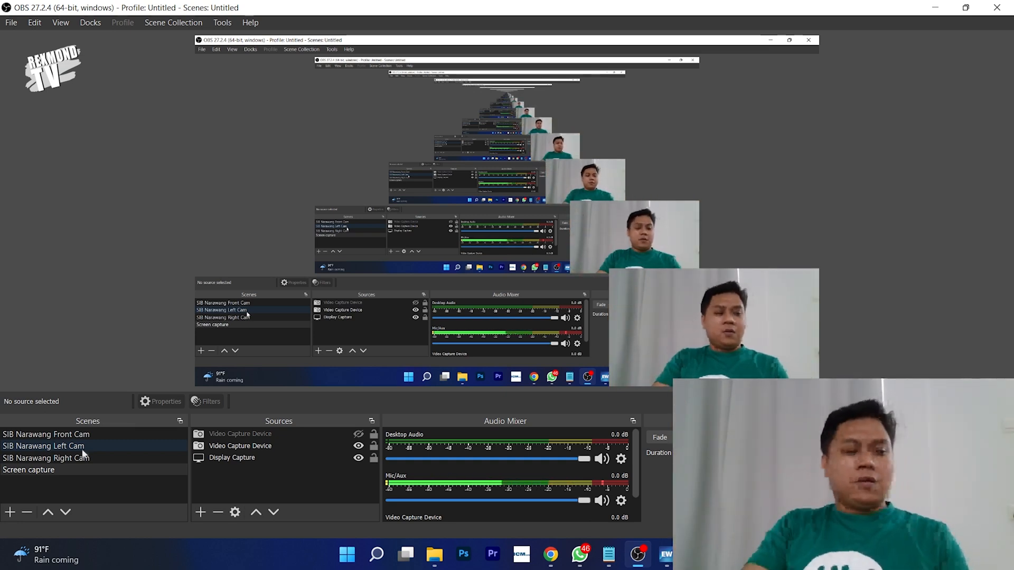
click(53, 471)
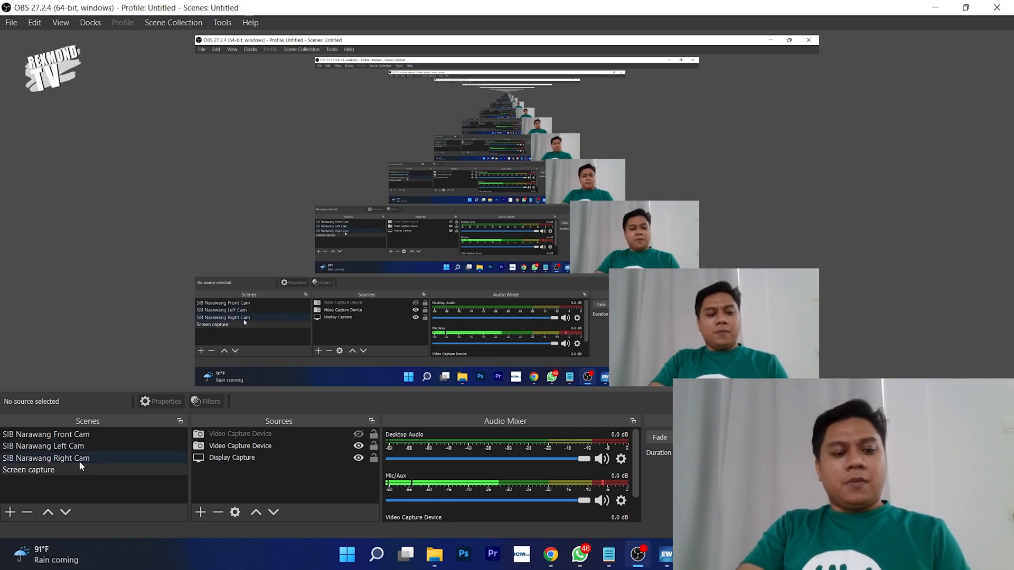
click(77, 435)
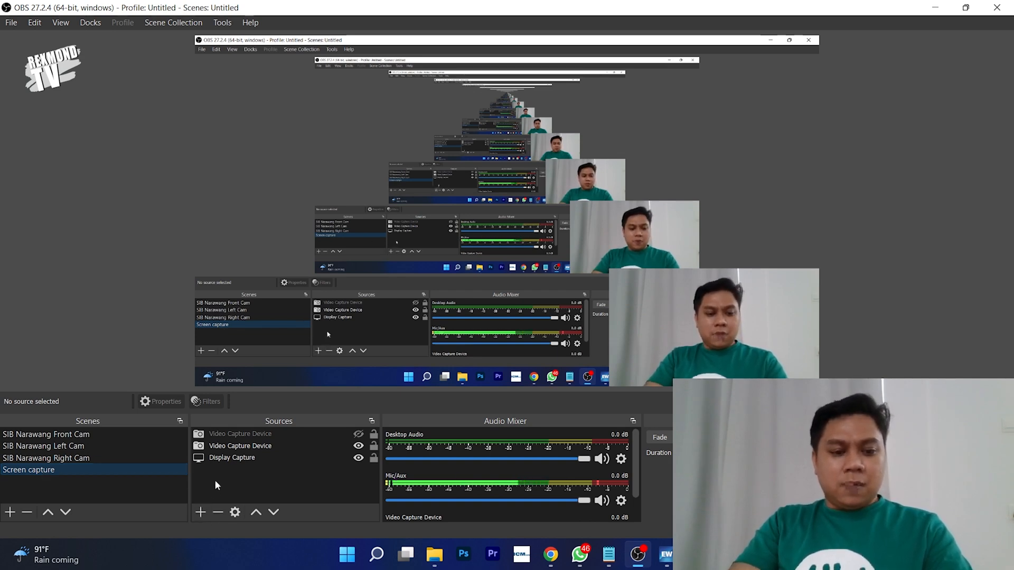
- Add a Window Capture source to the scene, keeping its default name
click(201, 513)
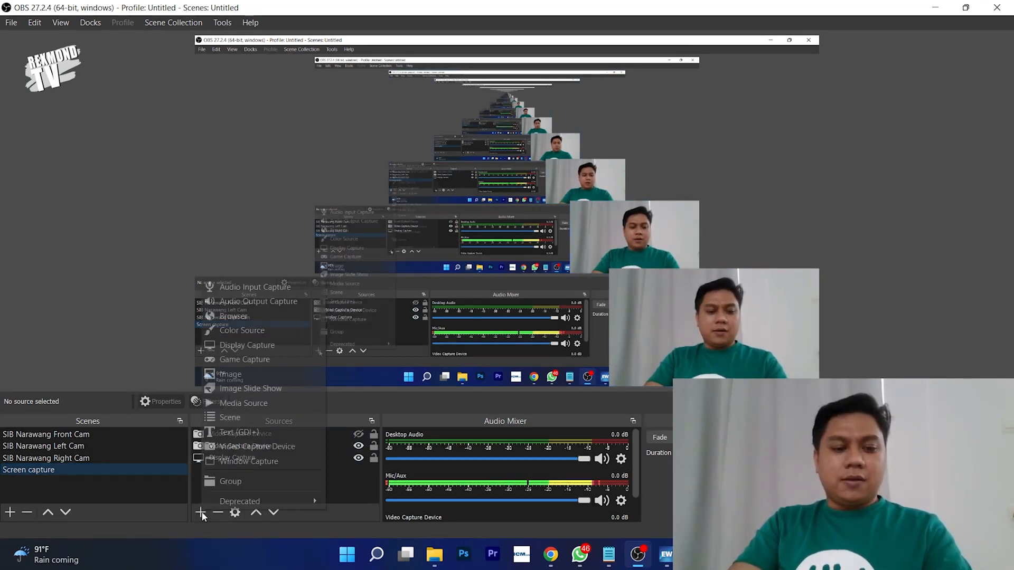
mouse_move(235, 508)
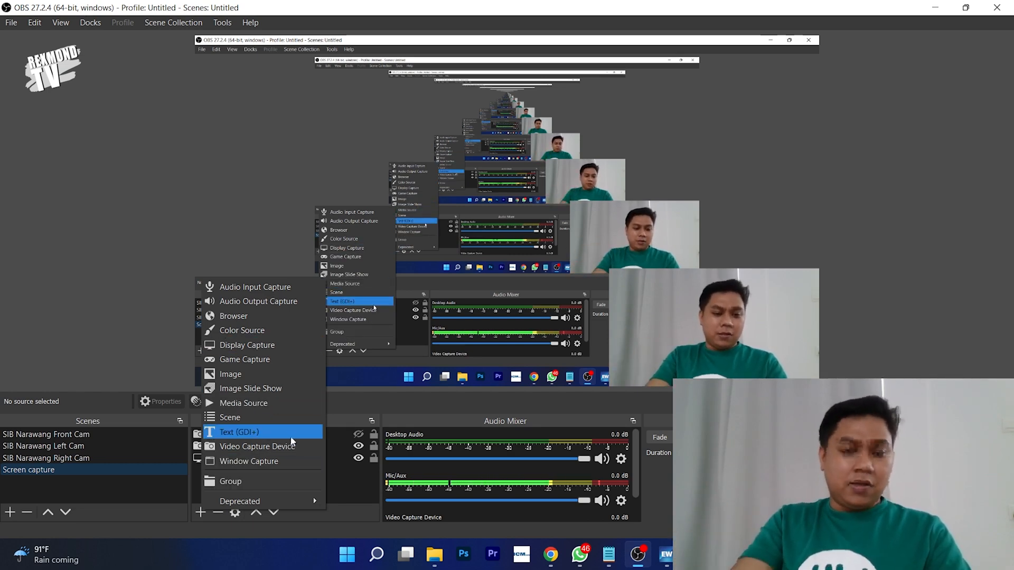
click(264, 461)
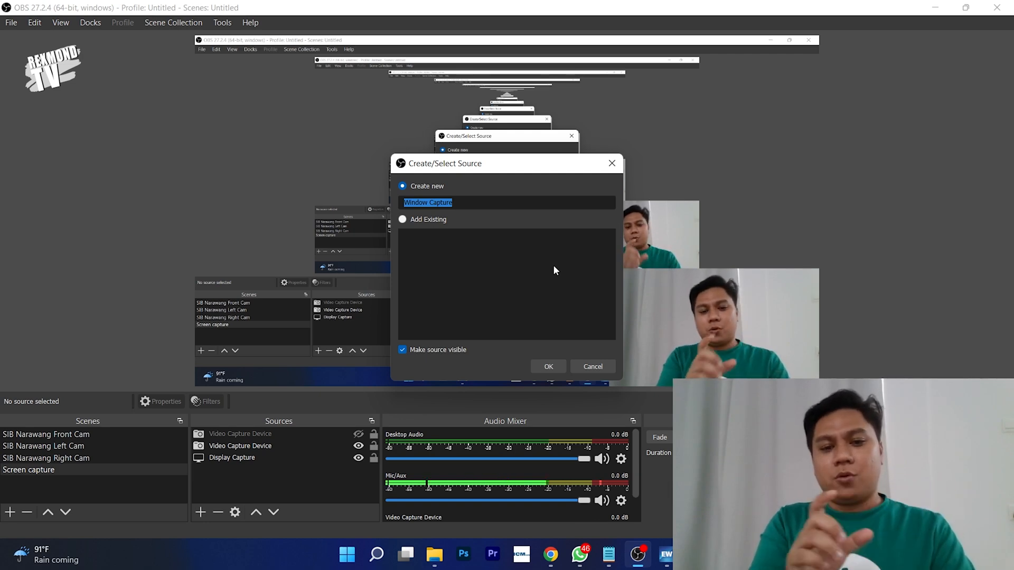
click(552, 368)
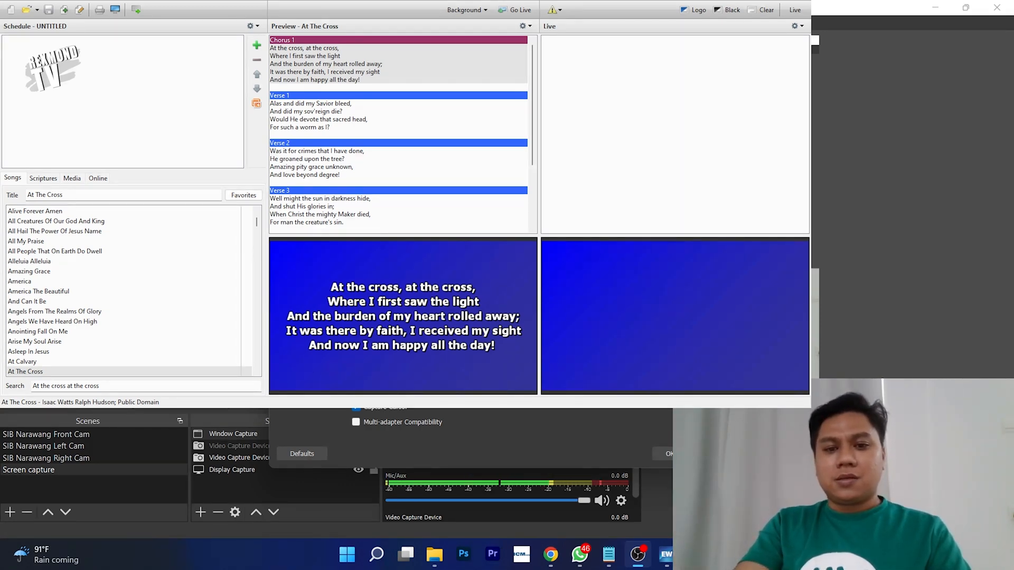
- Move and shrink the Window Capture properties window and peek at the EasyWorship window
drag(423, 75, 718, 166)
drag(694, 35, 303, 59)
drag(692, 172, 443, 54)
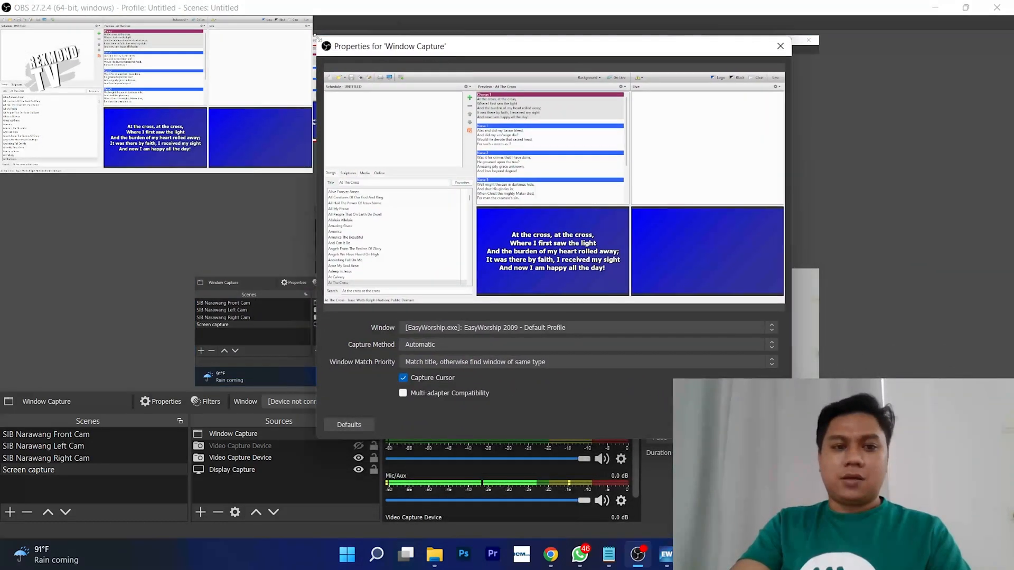
drag(318, 38, 478, 70)
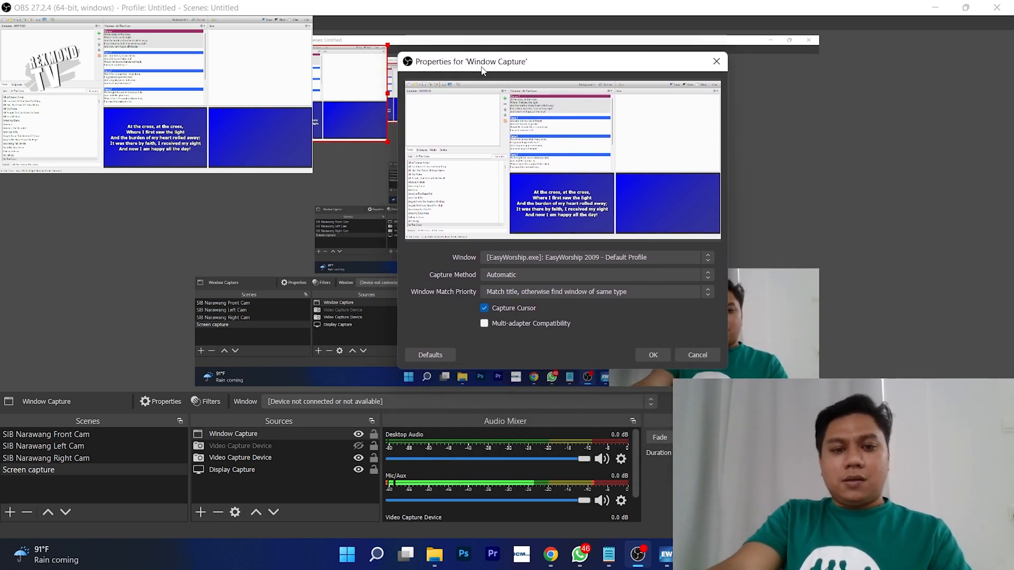
click(240, 446)
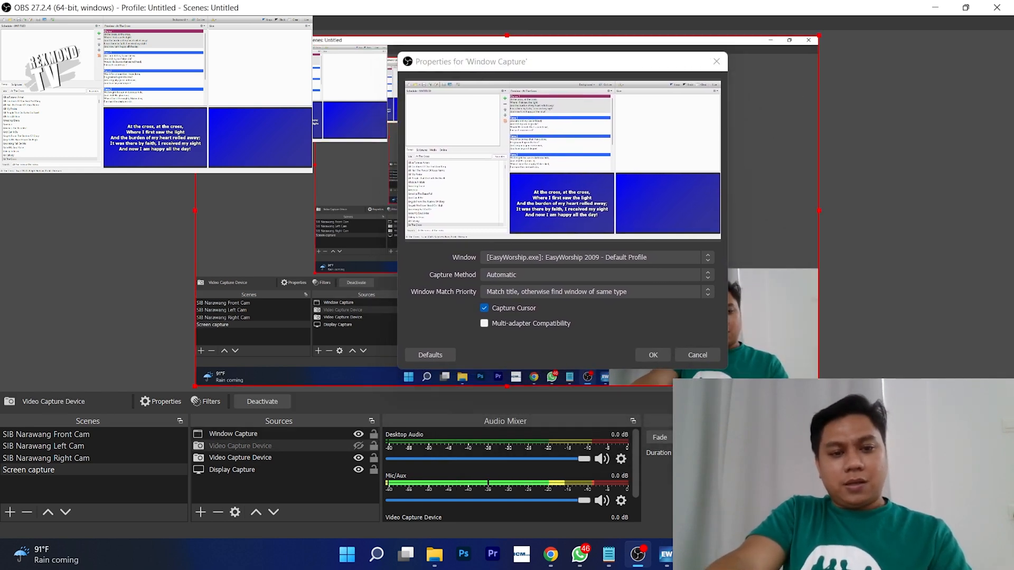
key(alt+Tab)
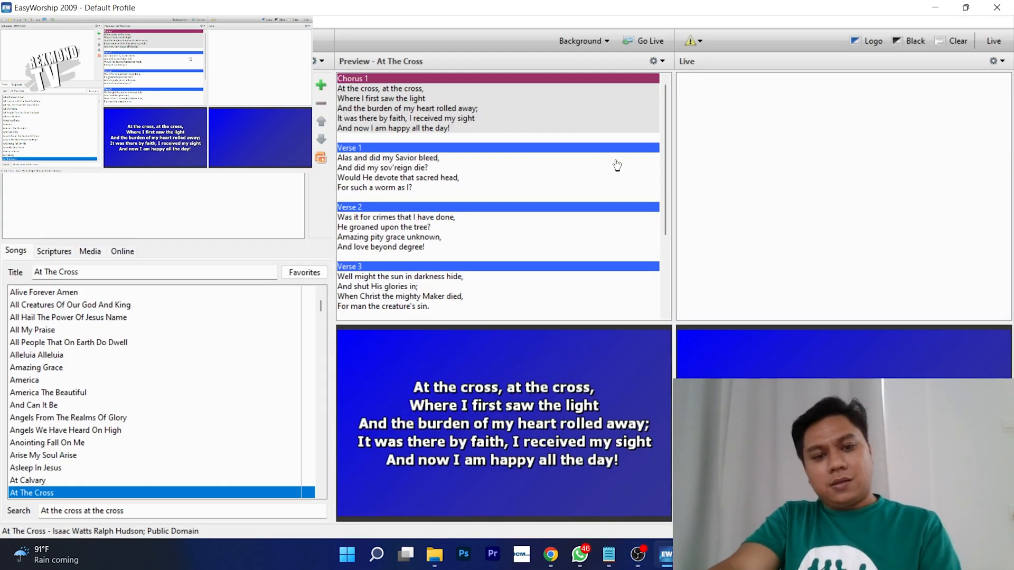
key(alt+Tab)
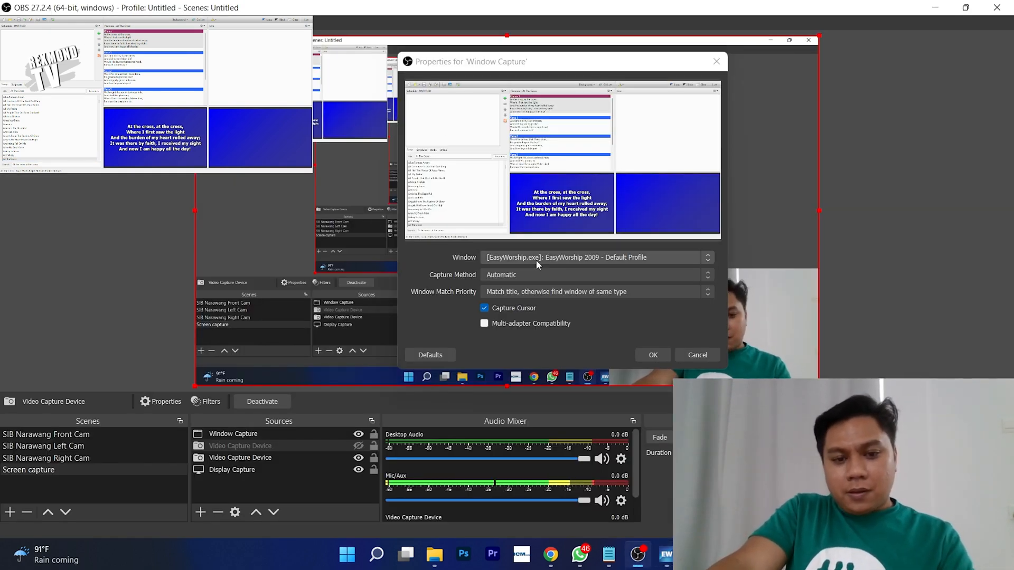
- Set the Window Capture to [EasyWorship.exe]: EasyWorship 2009 - Default Profile, then switch to EasyWorship
click(338, 122)
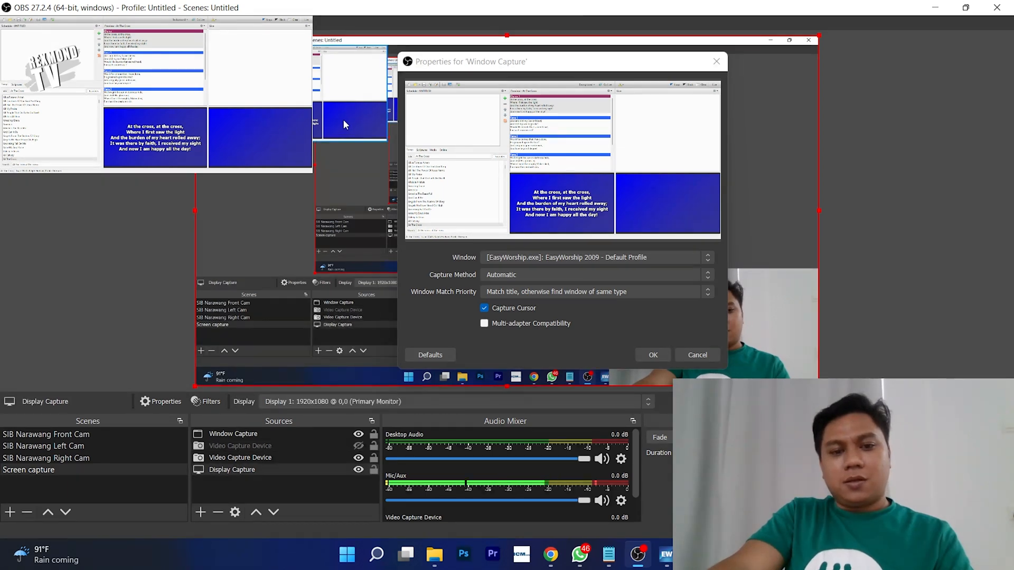
click(291, 93)
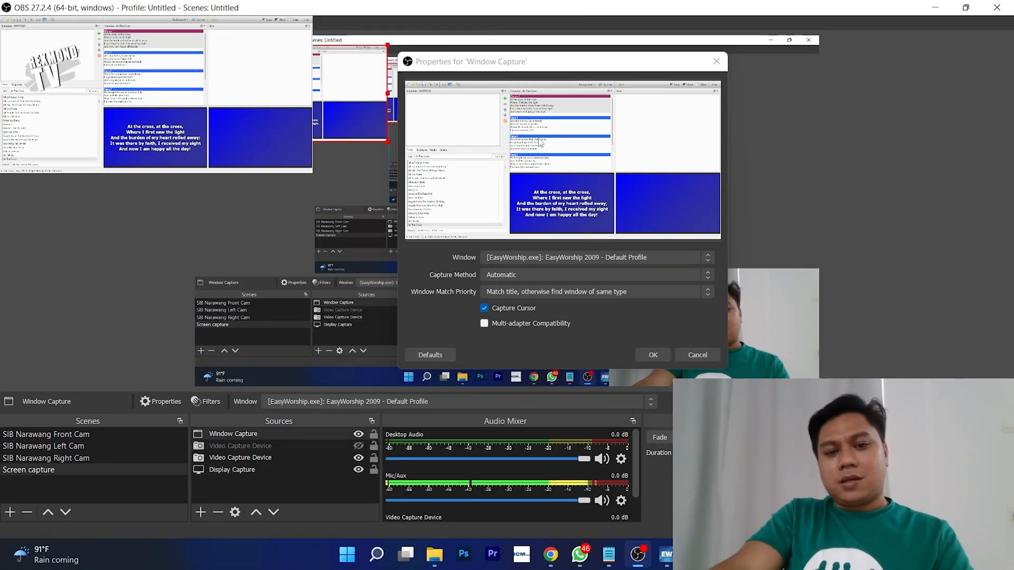
click(499, 261)
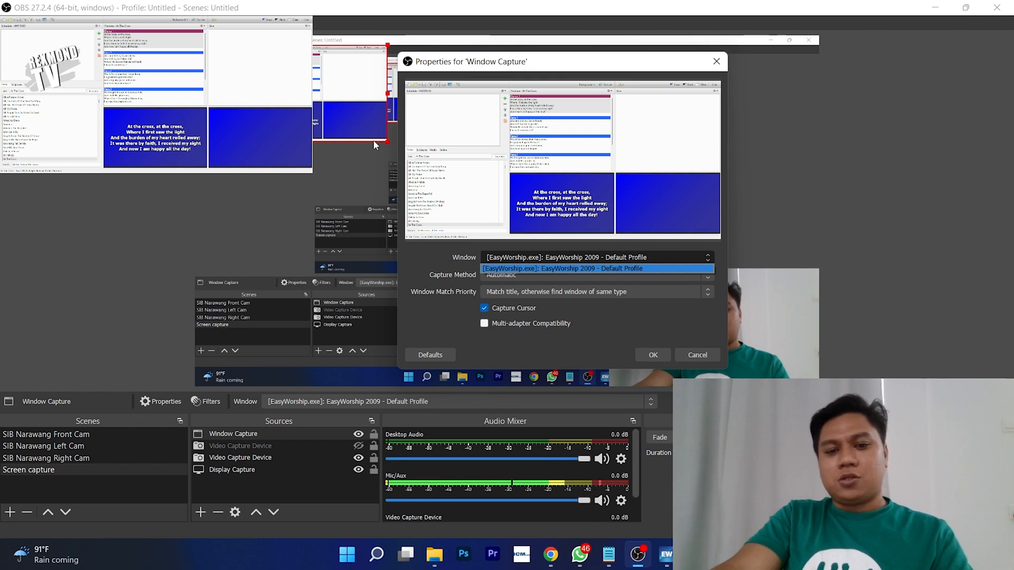
click(461, 259)
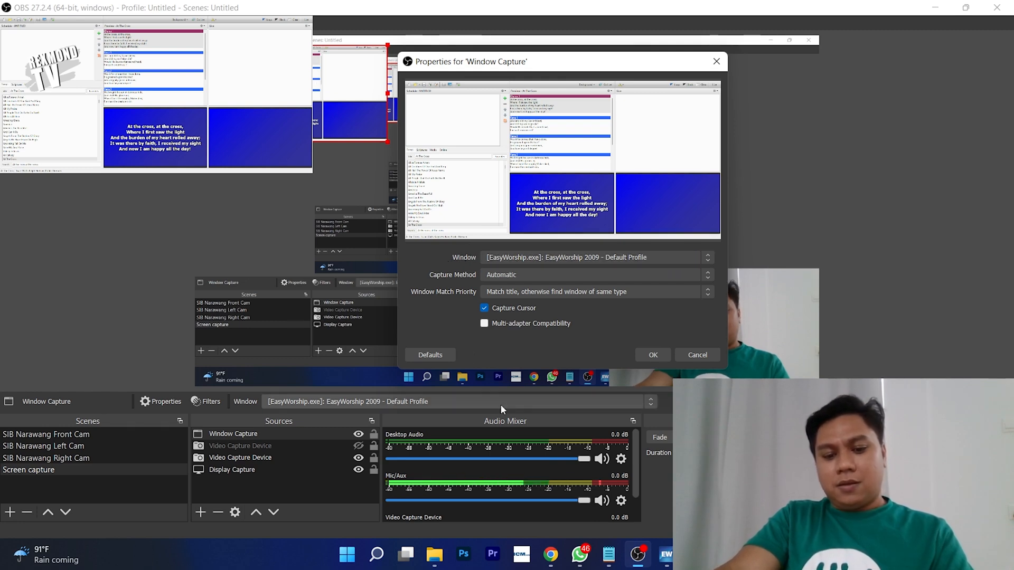
key(alt+Tab)
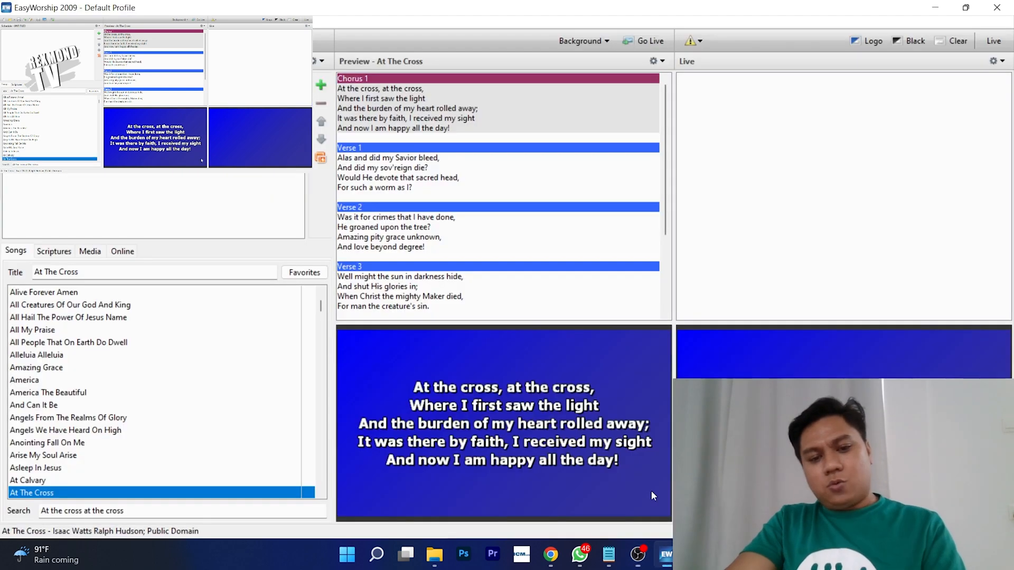
- Step At The Cross to Verse 3, send it live with the Live output on, then return to OBS
click(429, 125)
click(430, 174)
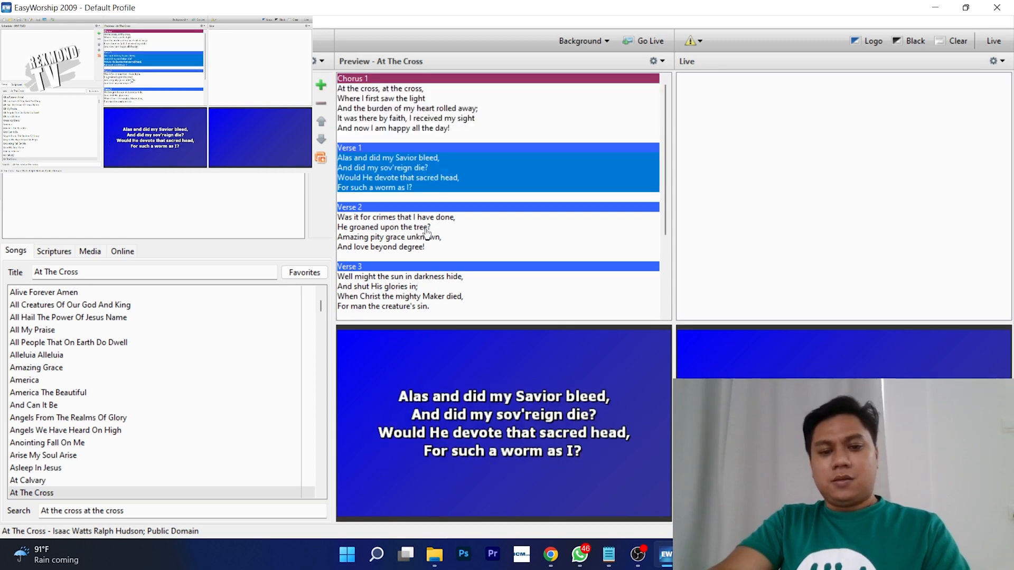
click(430, 227)
click(441, 285)
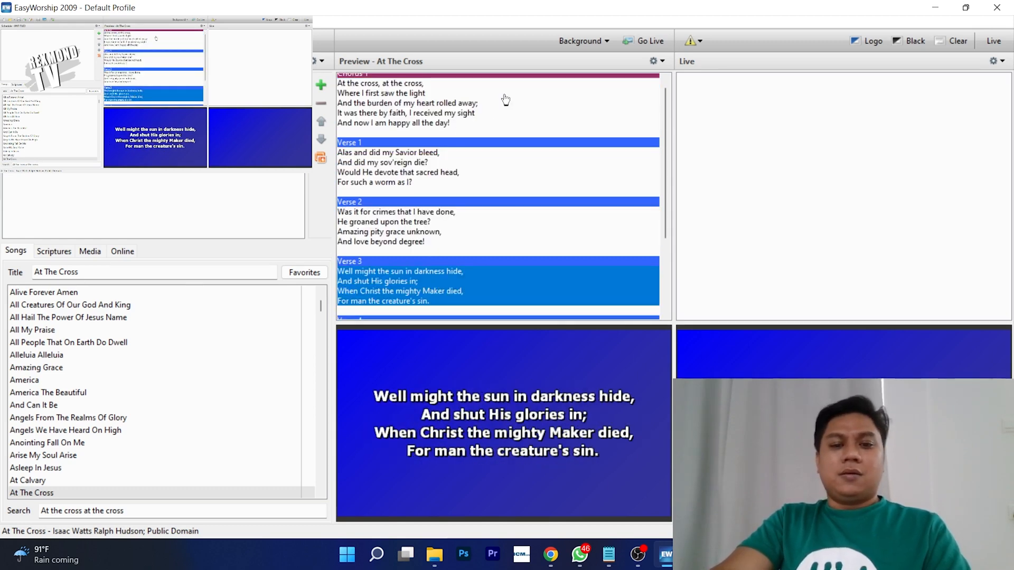
click(644, 41)
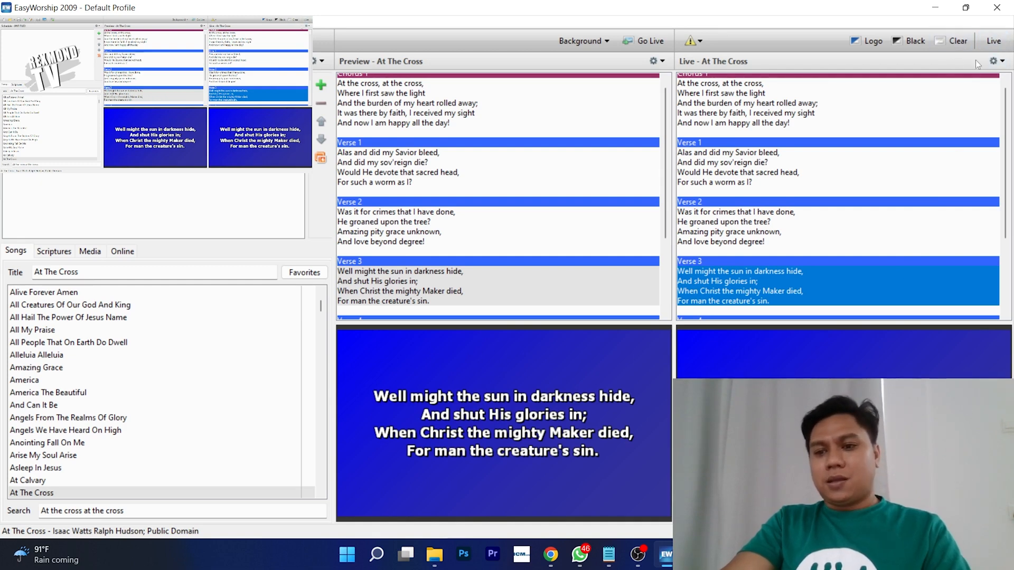
click(991, 45)
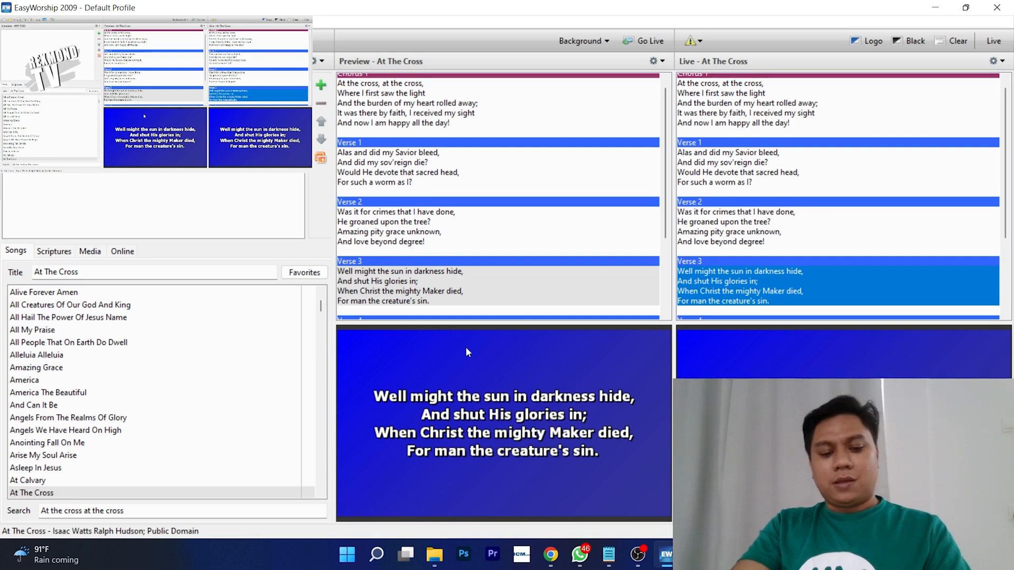
key(alt+Tab)
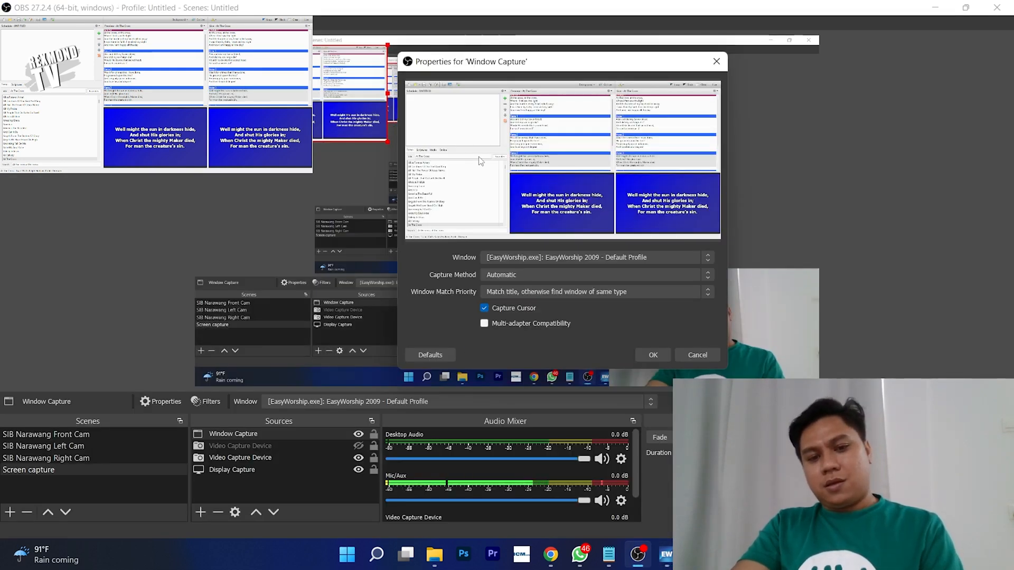
- Close OBS's Window Capture properties and switch back to EasyWorship 2009
click(698, 354)
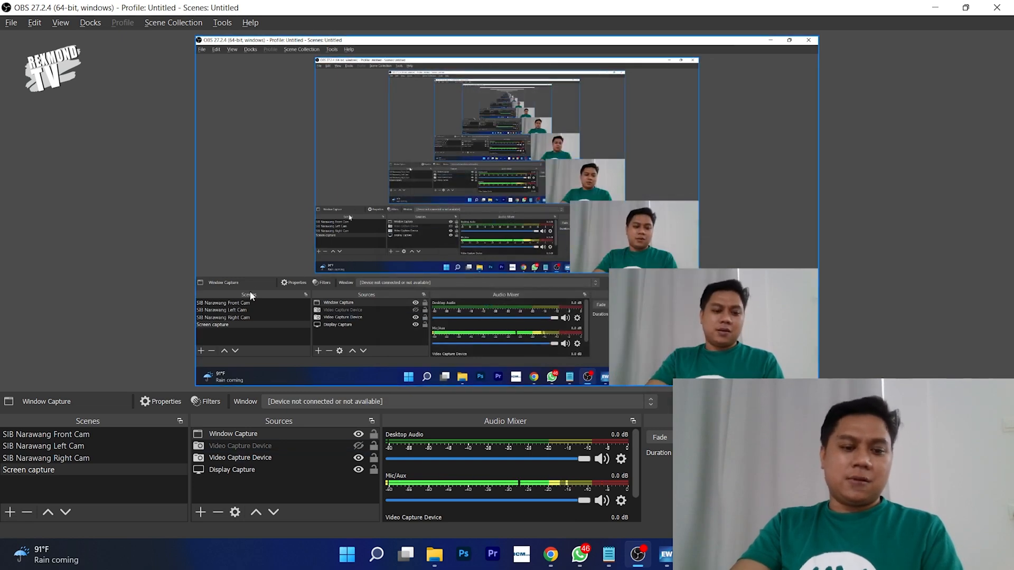
key(alt+Tab)
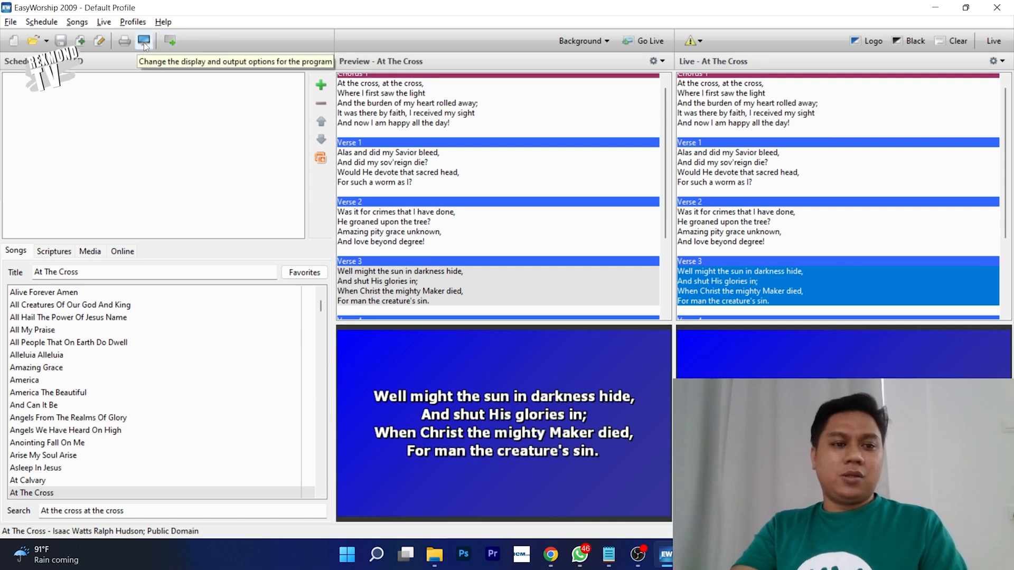
- Open the display Options, keep Output Monitor at Custom Position, and show the Songs settings
click(104, 22)
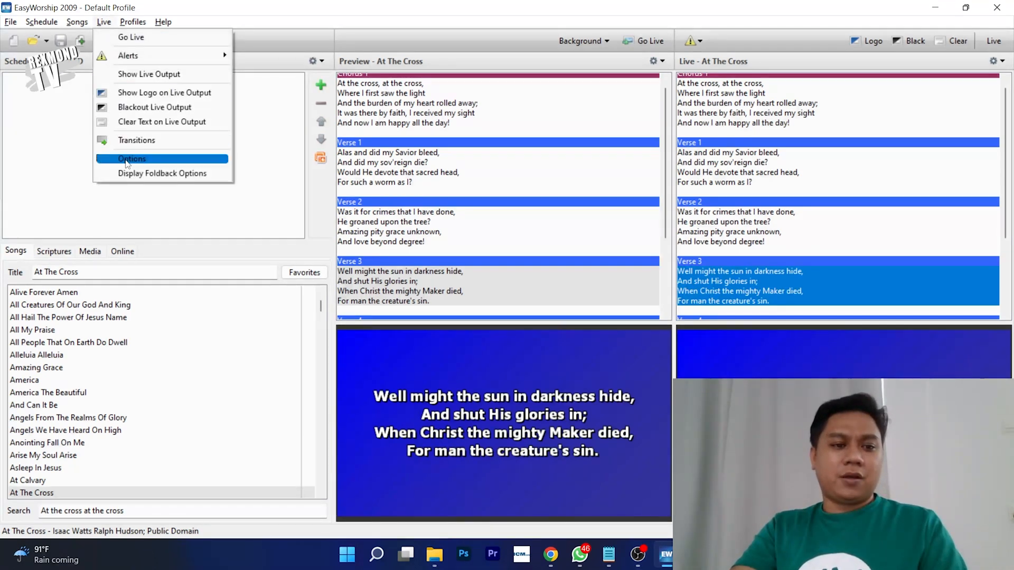
click(230, 22)
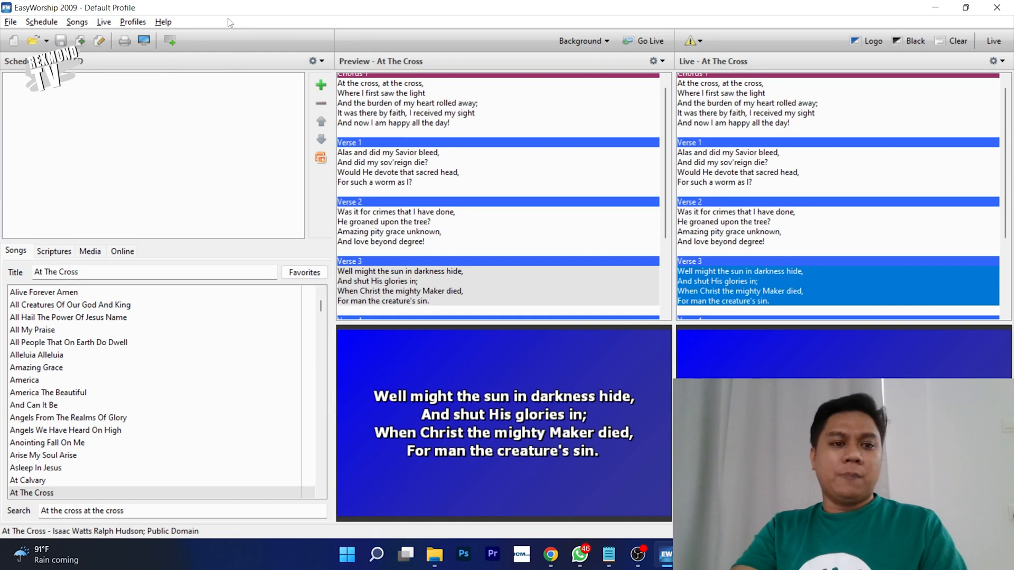
click(142, 42)
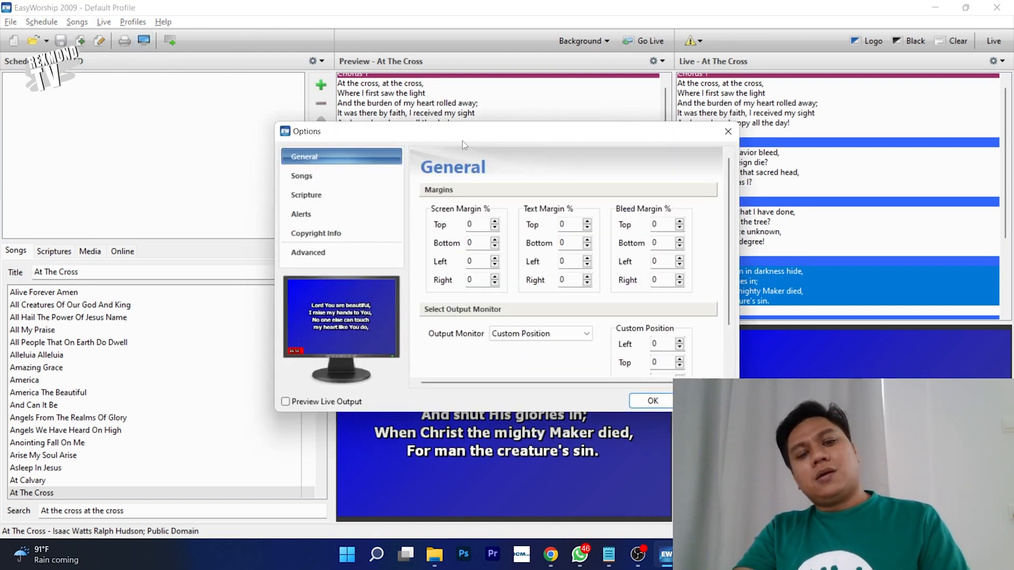
drag(454, 143, 464, 101)
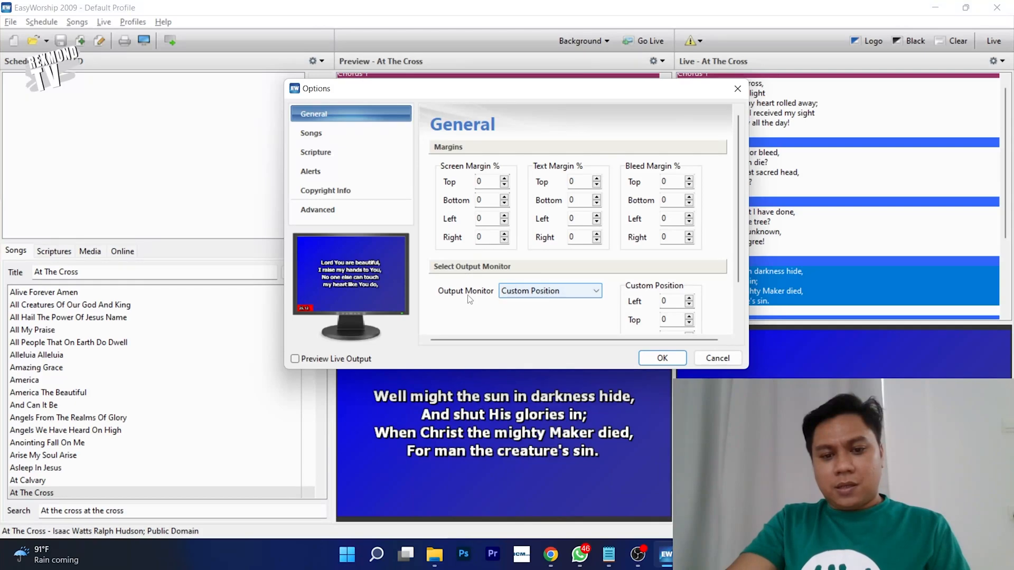
click(518, 294)
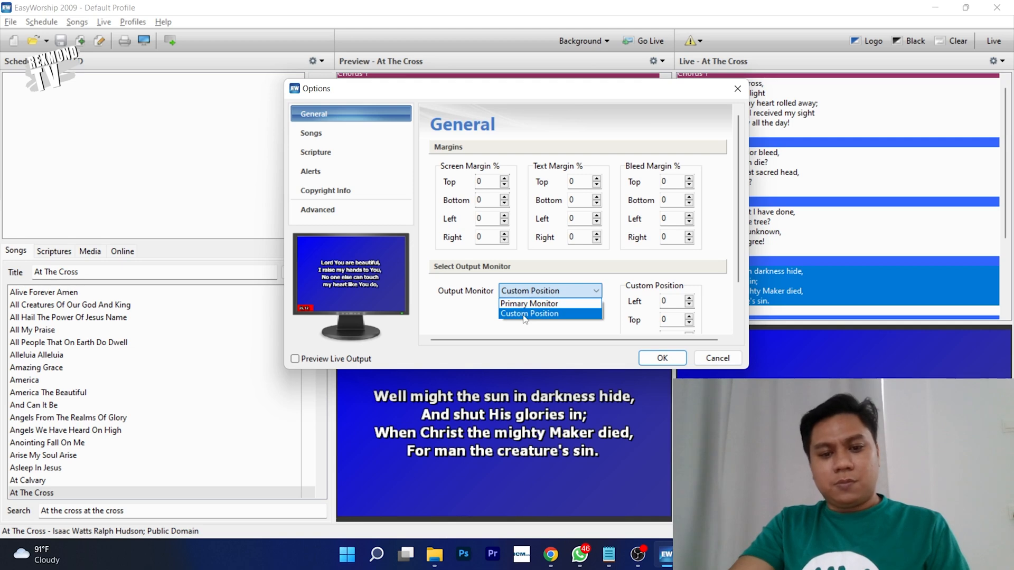
click(524, 315)
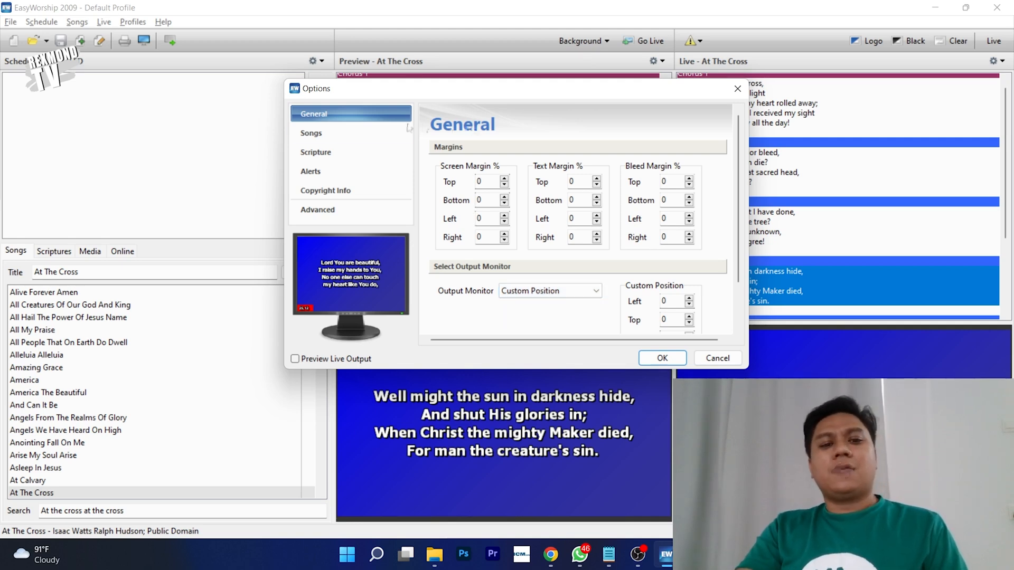
click(336, 138)
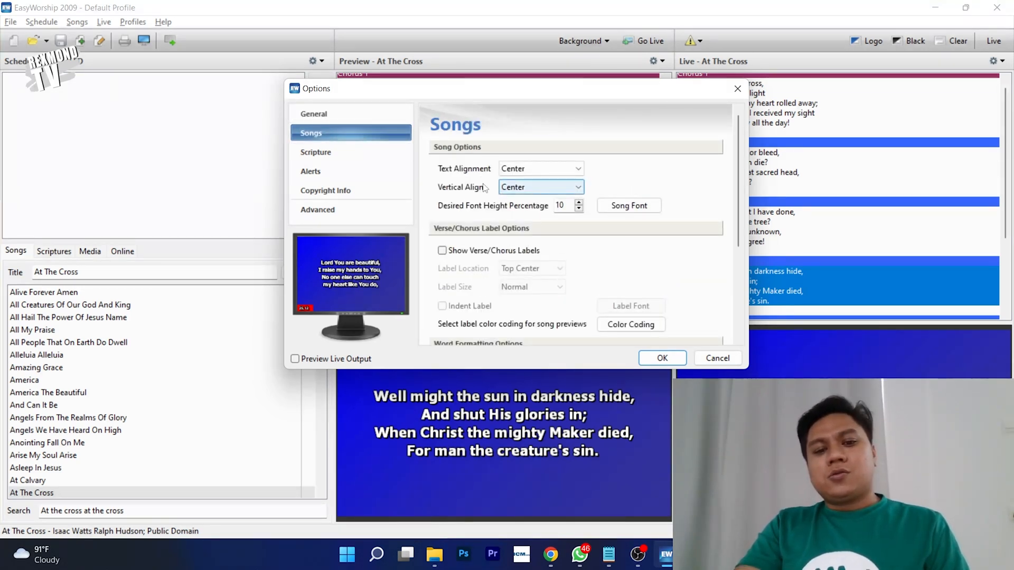
click(529, 190)
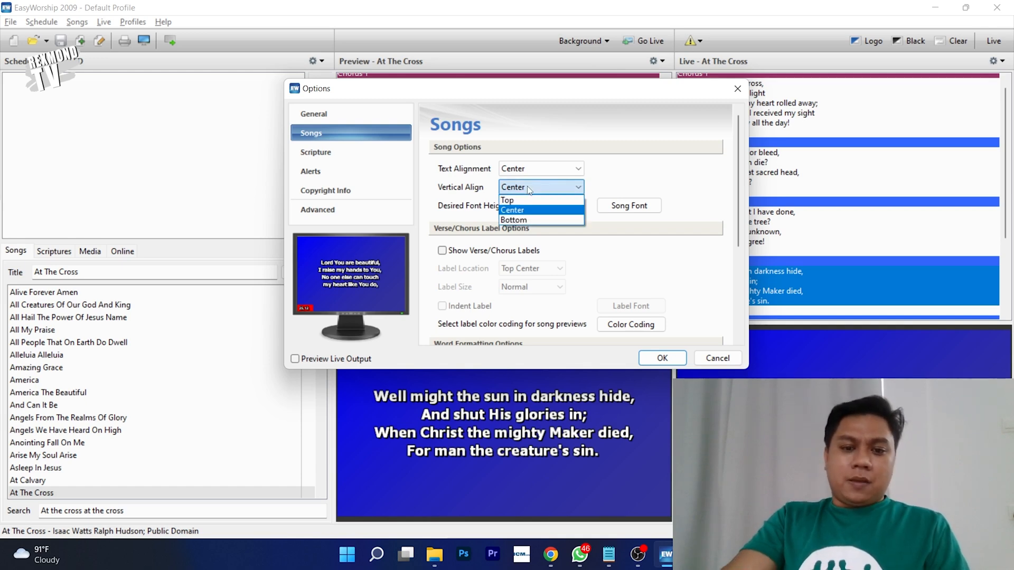
click(530, 221)
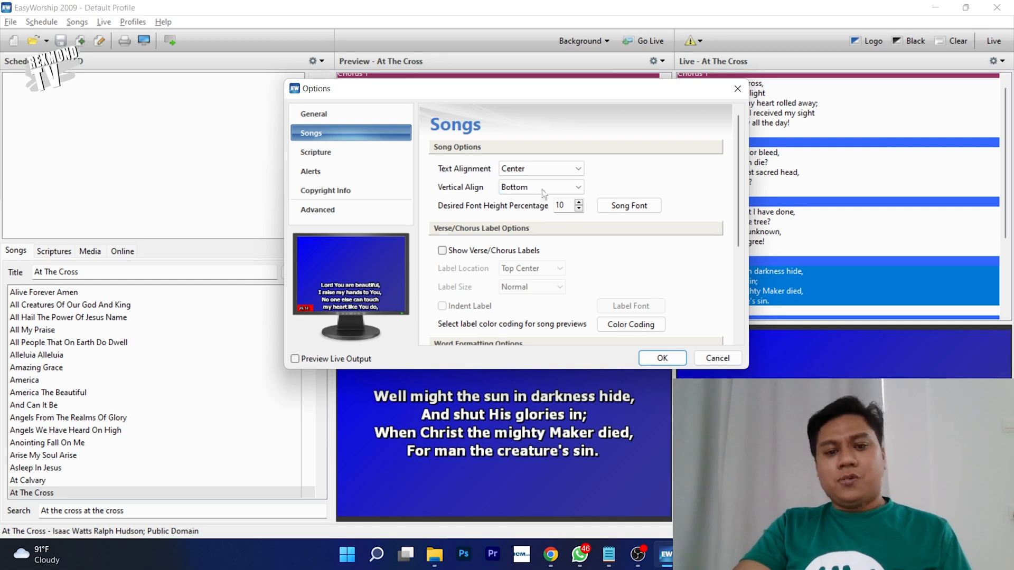
click(542, 189)
click(545, 210)
click(540, 190)
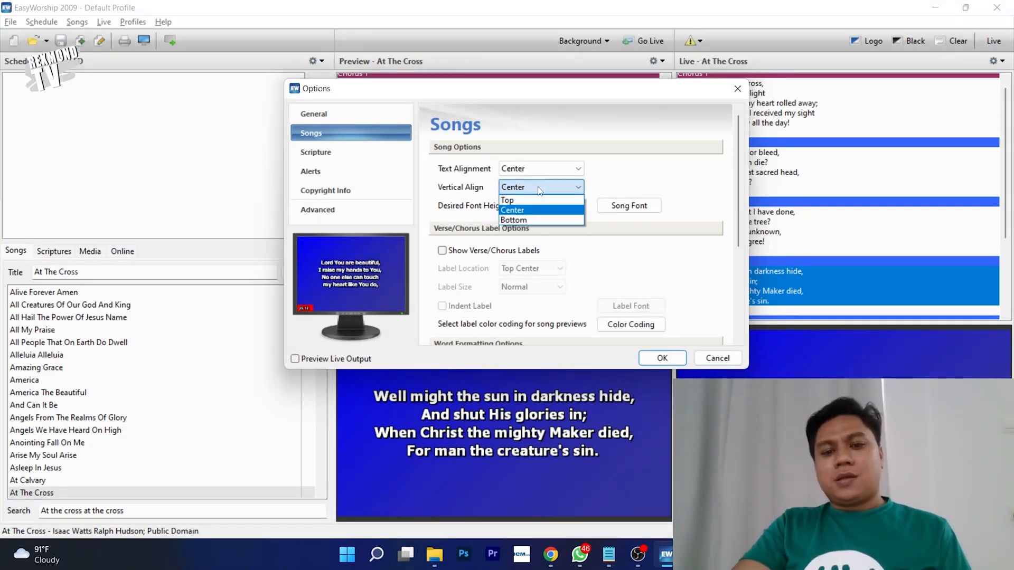
click(528, 218)
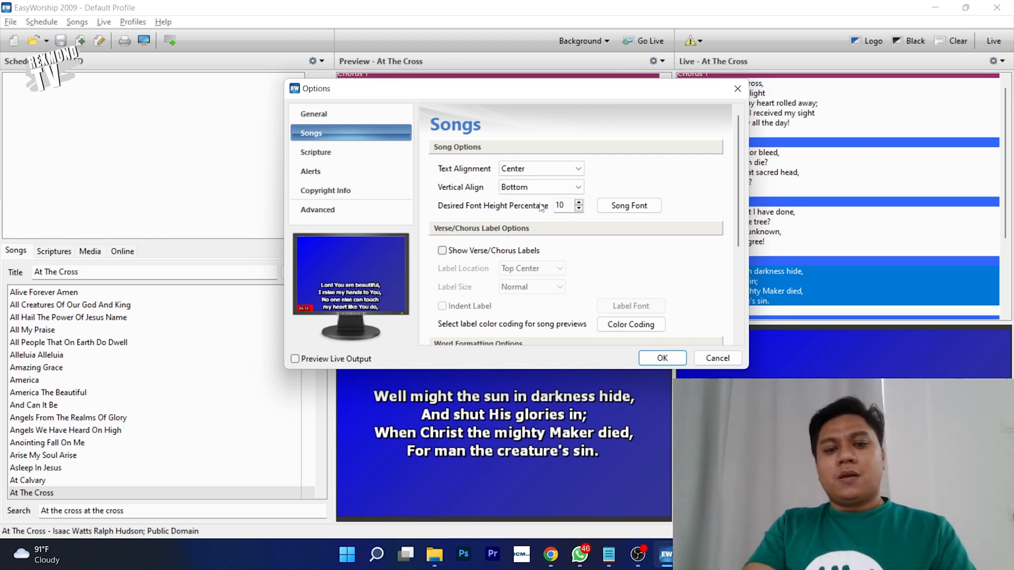
click(555, 188)
click(547, 211)
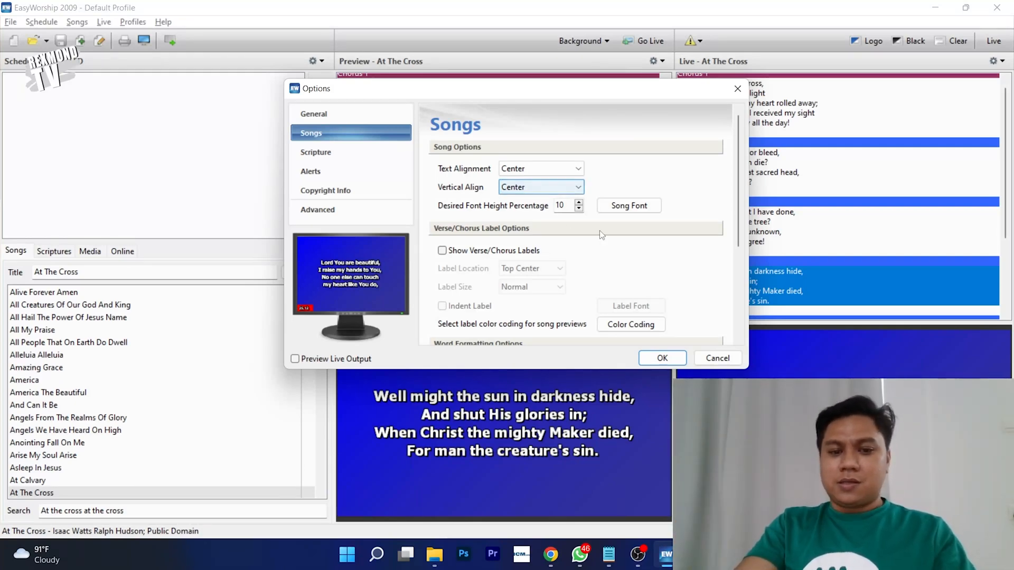
drag(741, 214, 748, 320)
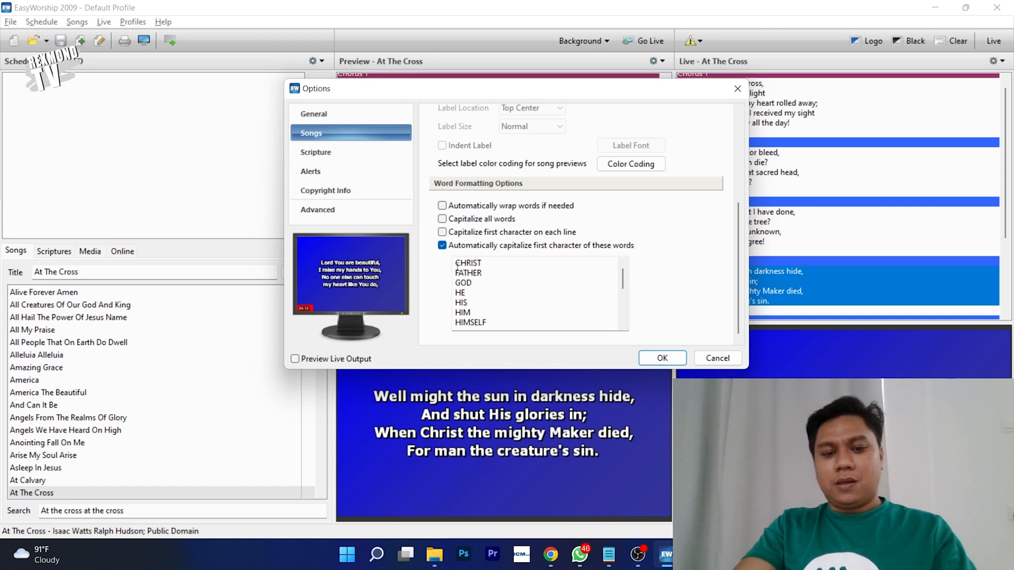
drag(455, 264, 471, 264)
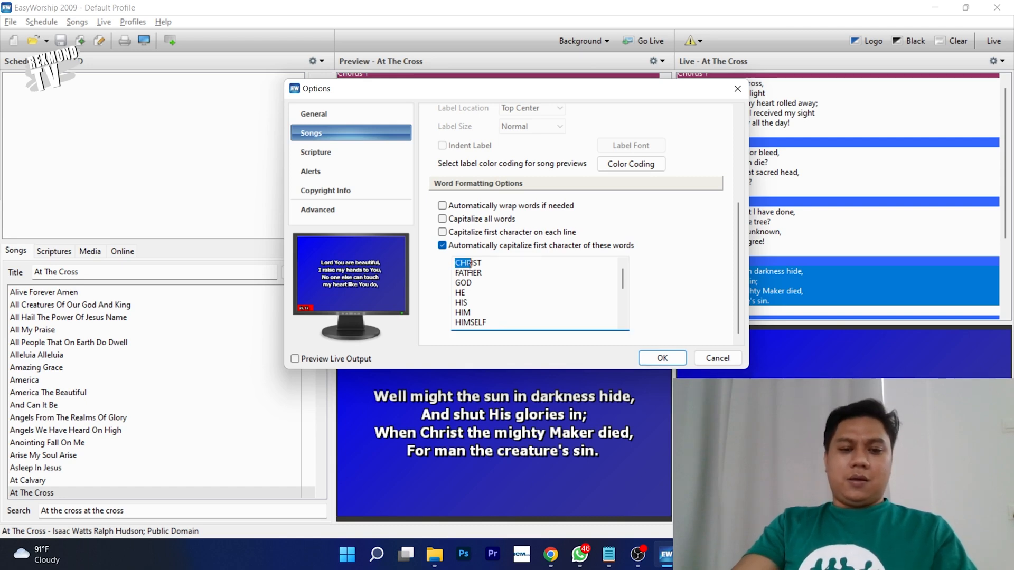
click(472, 272)
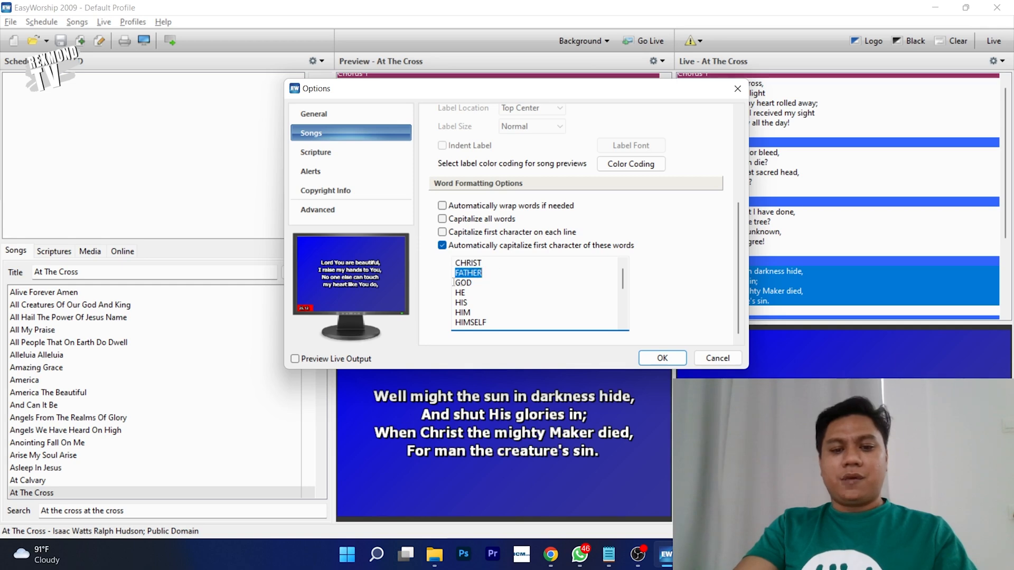
drag(453, 282, 483, 285)
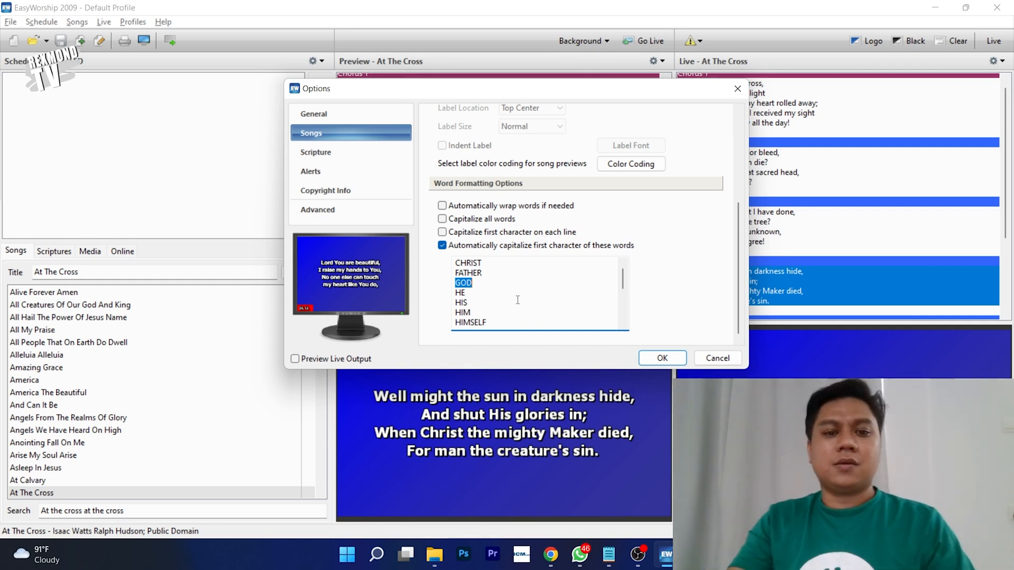
- Set Scripture vertical alignment to Bottom, return it to Center, and open Reference Font
click(355, 155)
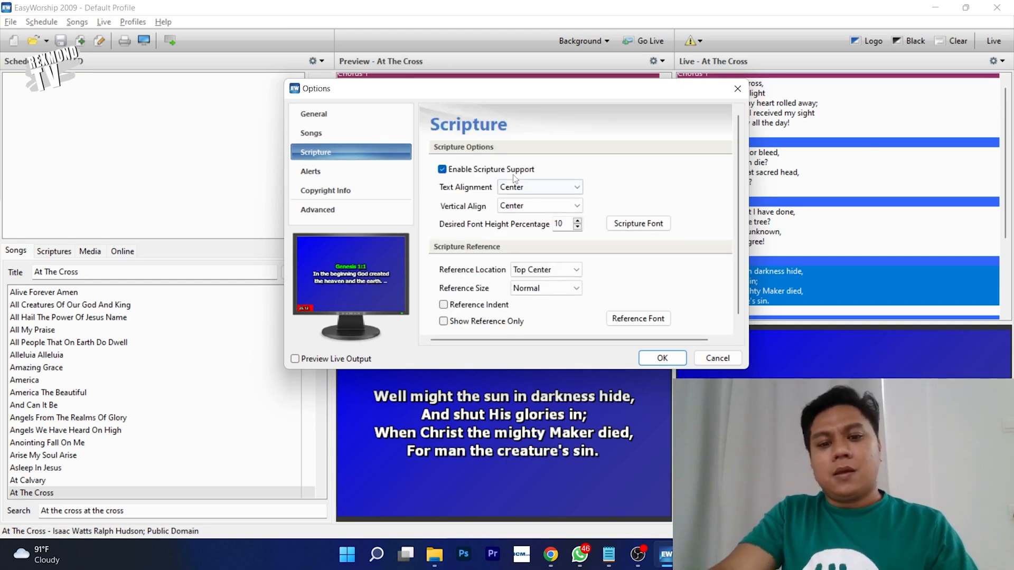
click(530, 209)
click(517, 239)
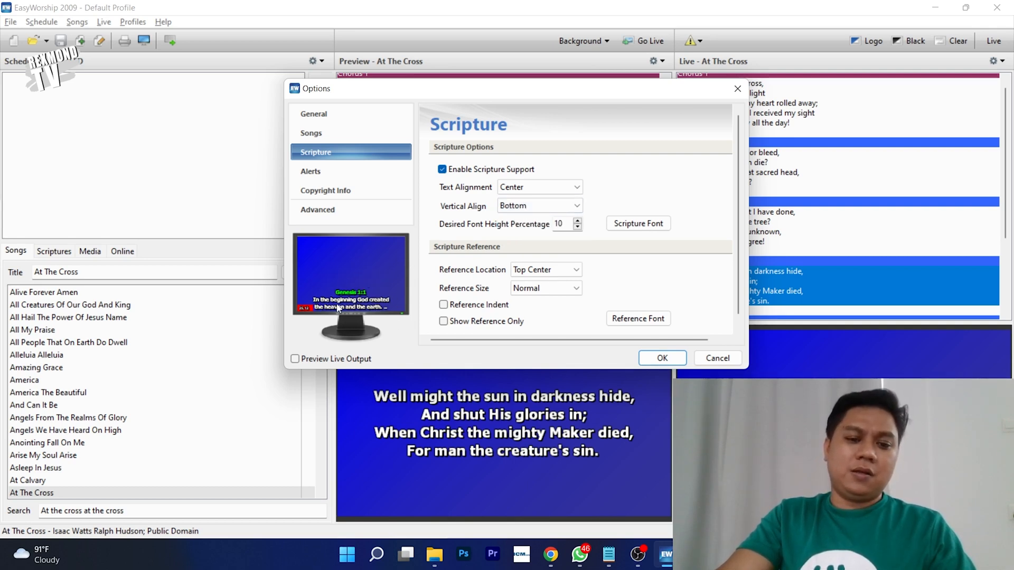
click(550, 208)
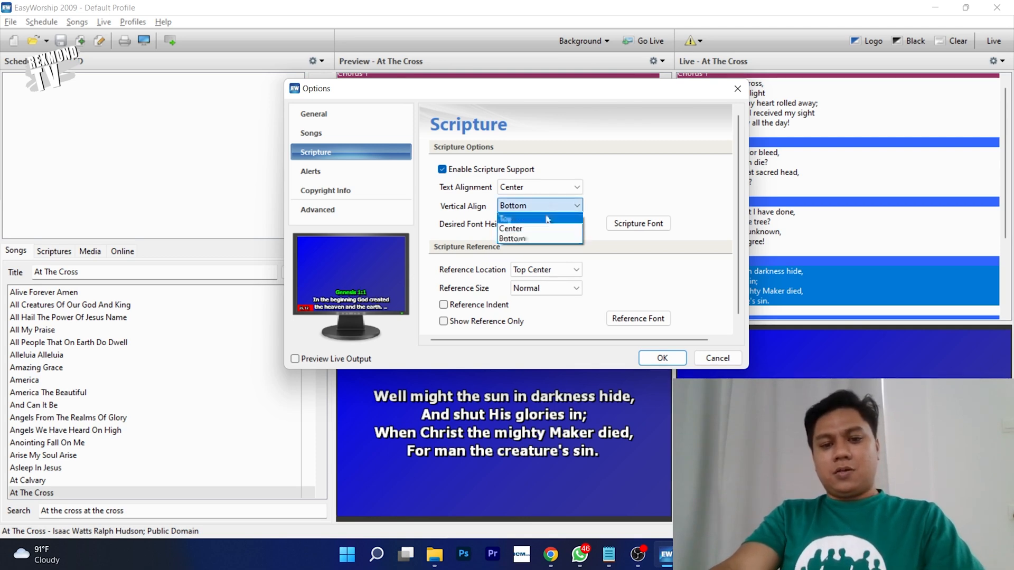
click(547, 234)
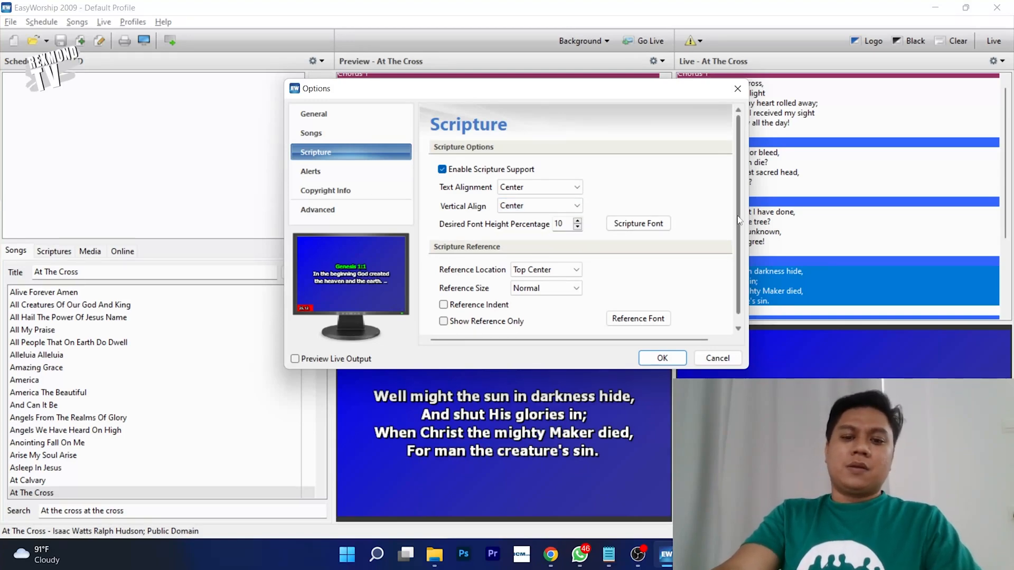
scroll(687, 259, down, 1)
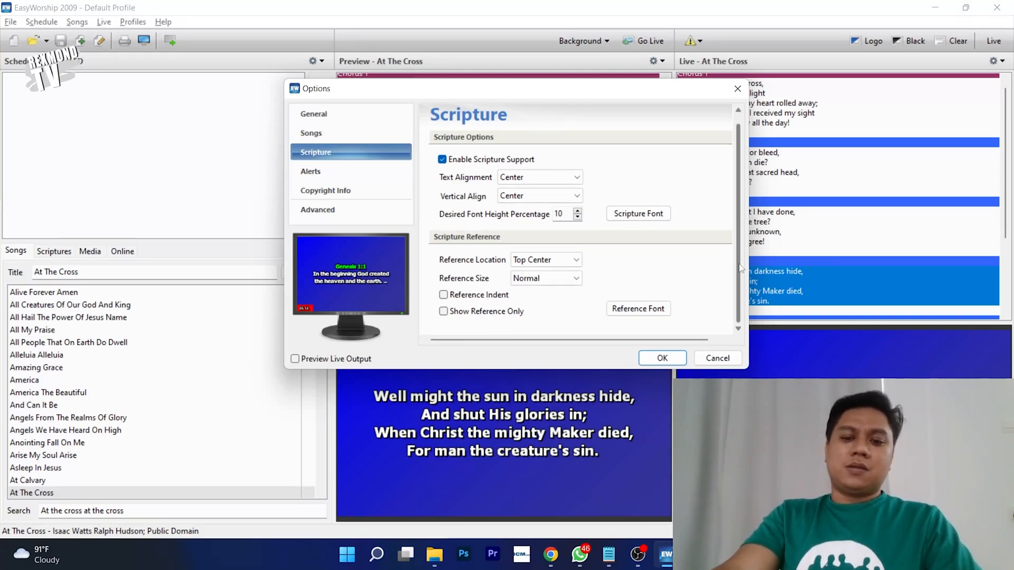
click(638, 308)
- Make the scripture reference text gold, after trying yellow and red, and confirm with OK
drag(500, 157, 591, 147)
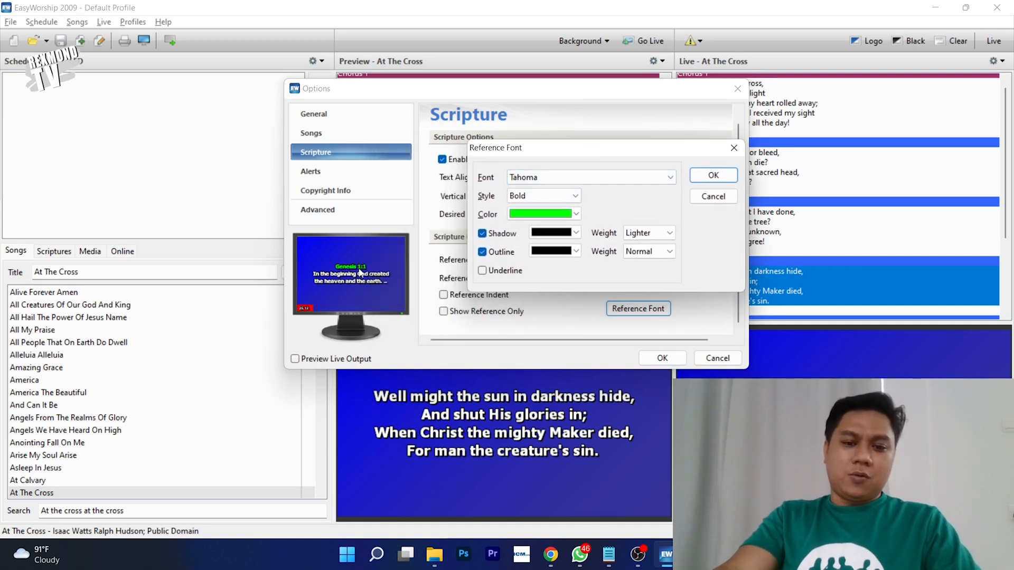
click(541, 213)
click(539, 264)
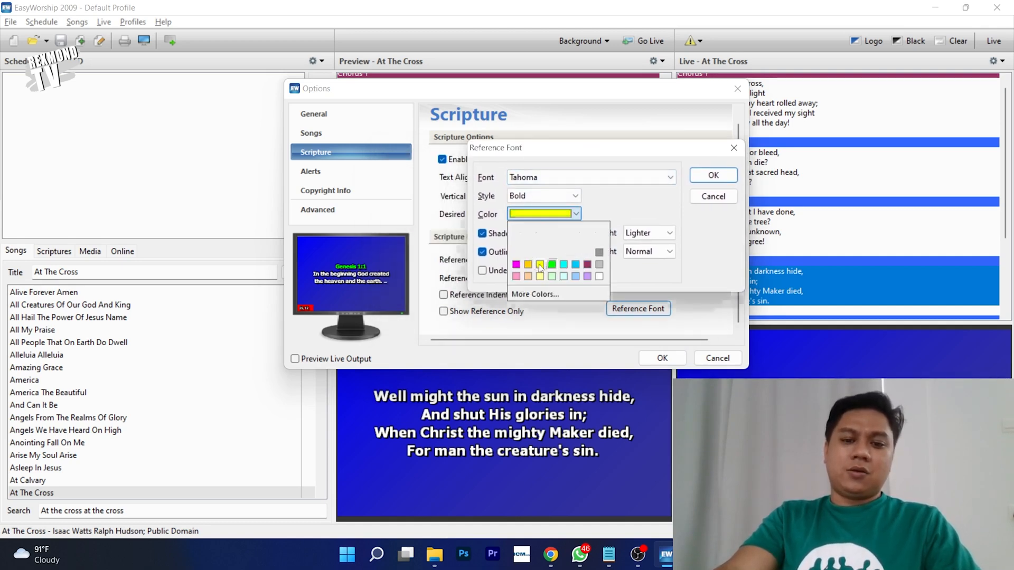
click(555, 216)
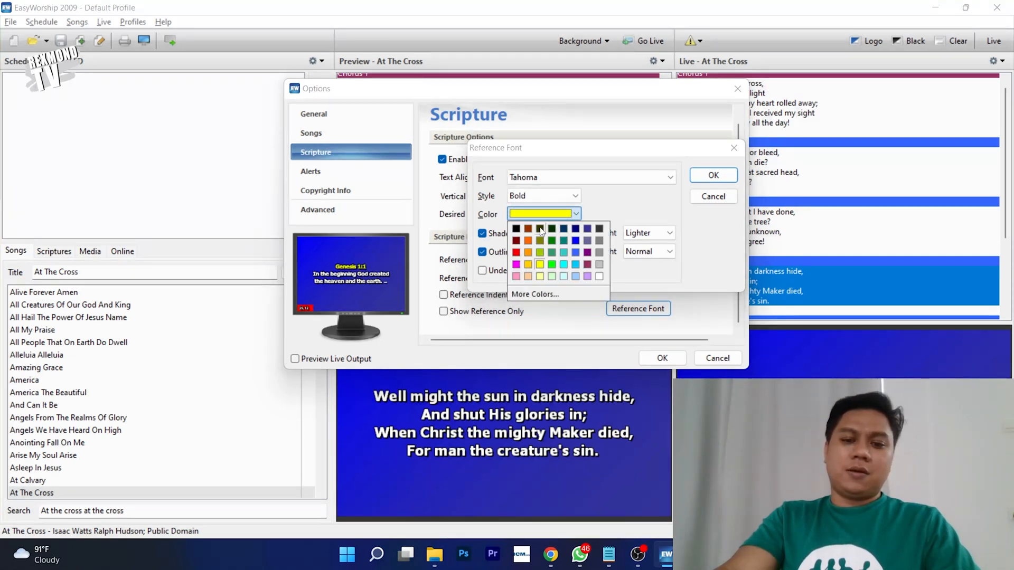
click(517, 253)
click(540, 216)
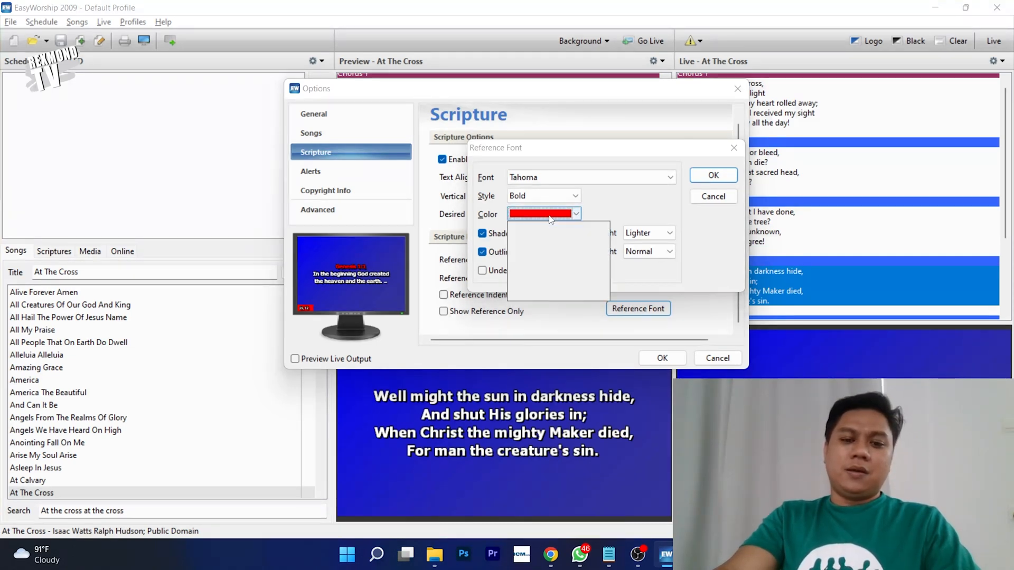
click(529, 265)
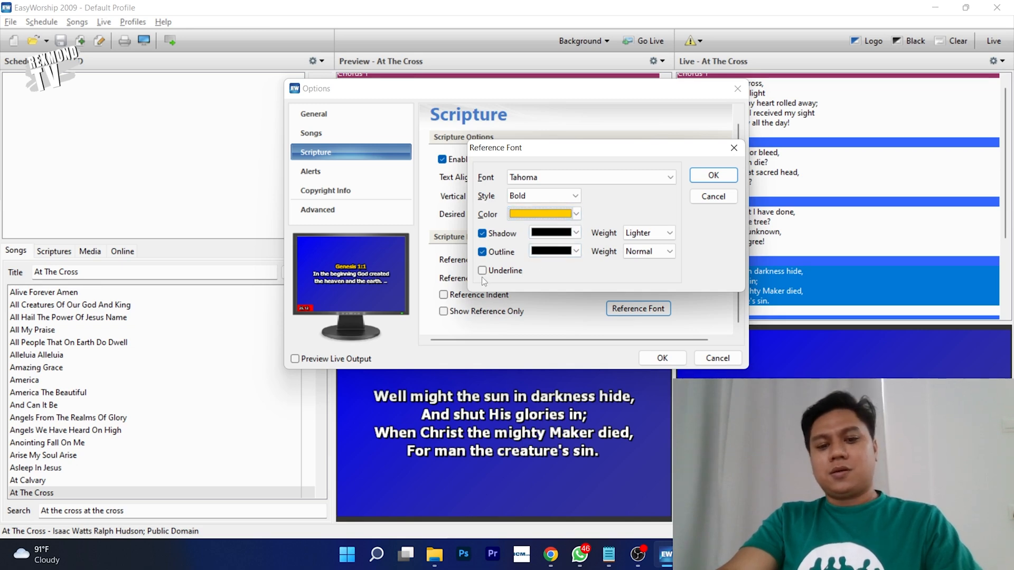
click(701, 176)
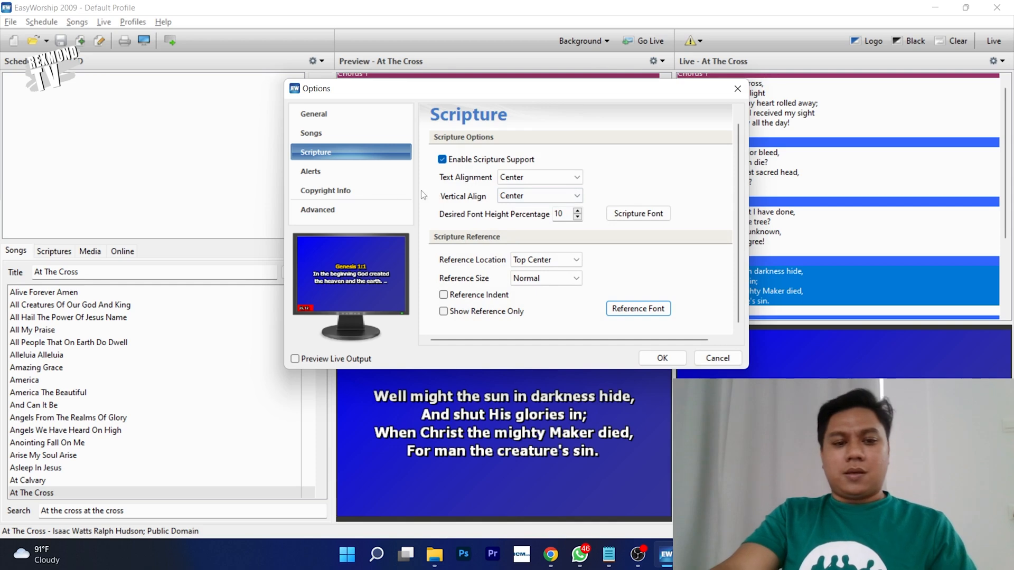
- Browse the Alerts, Copyright Info, Advanced and General pages, leave copyright display off, and click OK
click(363, 170)
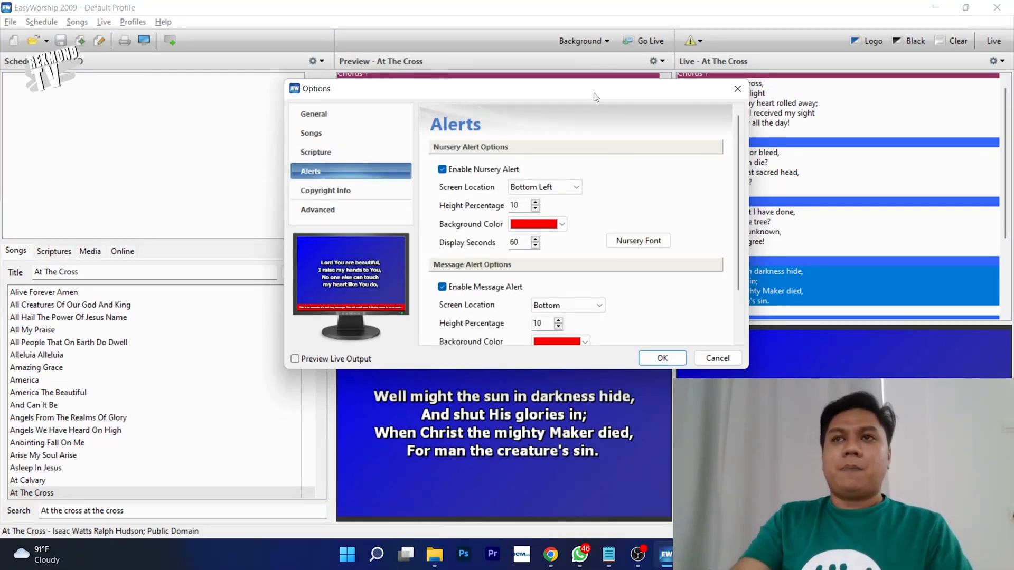
drag(596, 97, 605, 49)
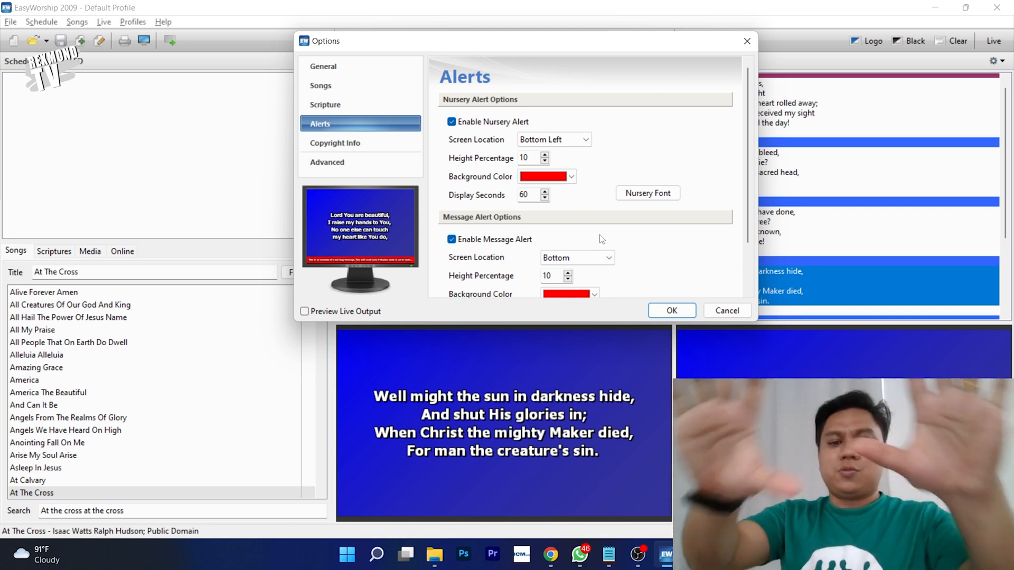
click(338, 142)
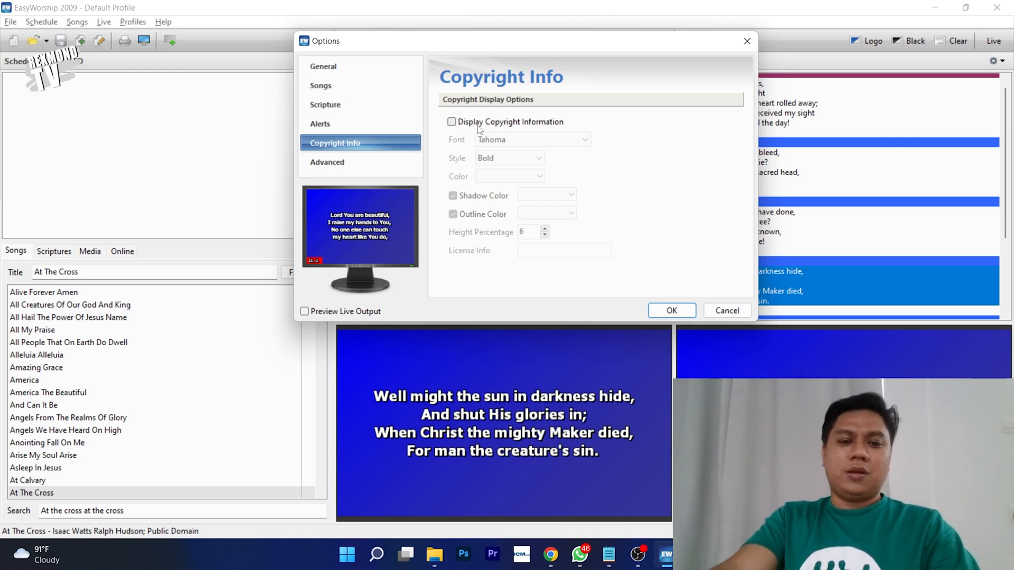
click(461, 123)
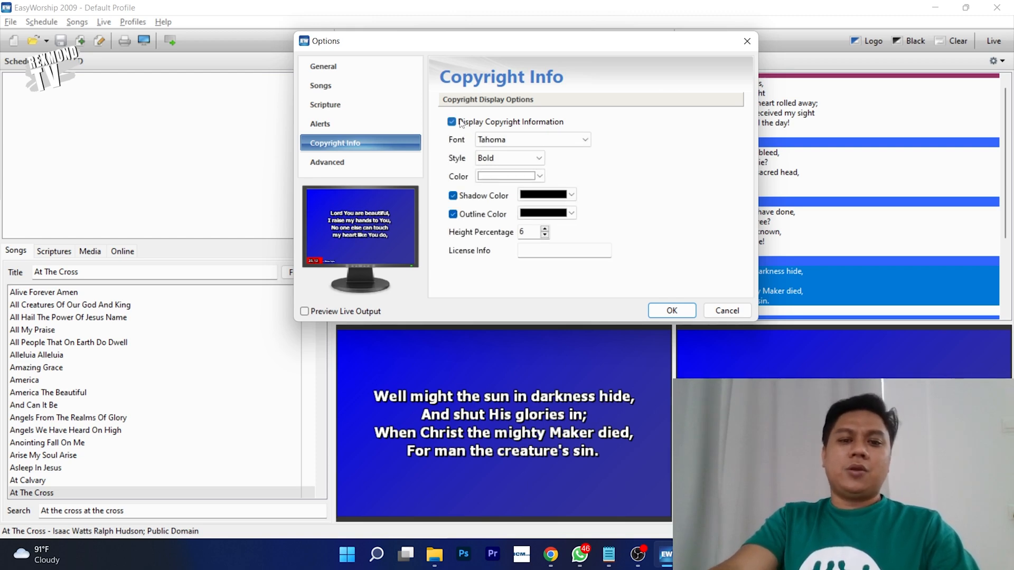
click(462, 123)
click(327, 164)
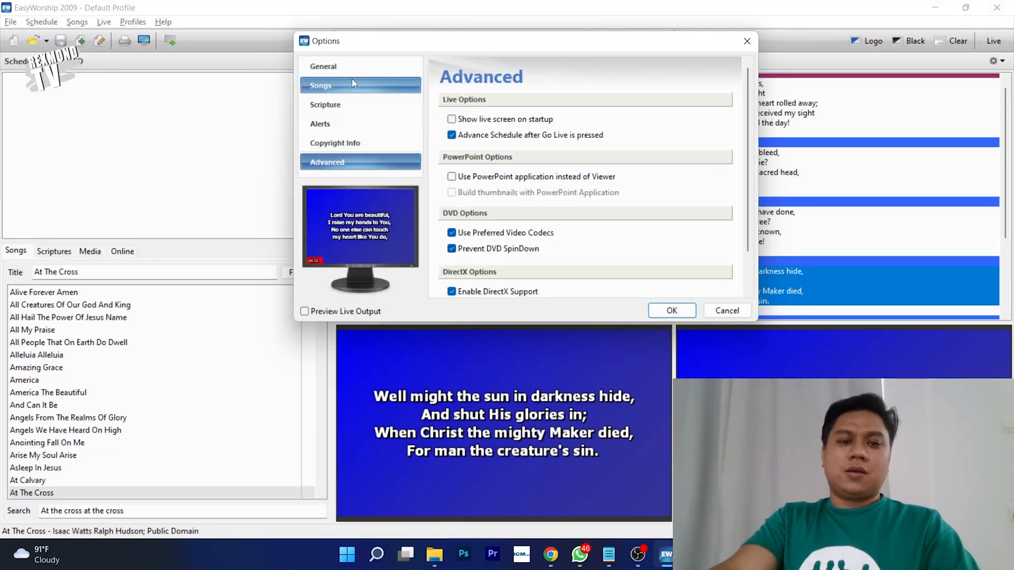
click(338, 66)
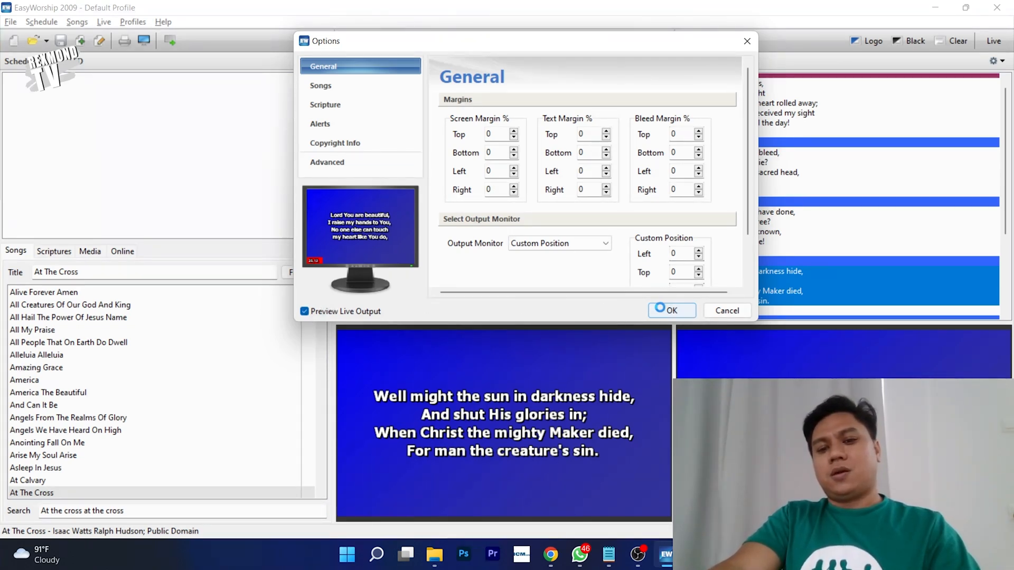
click(660, 308)
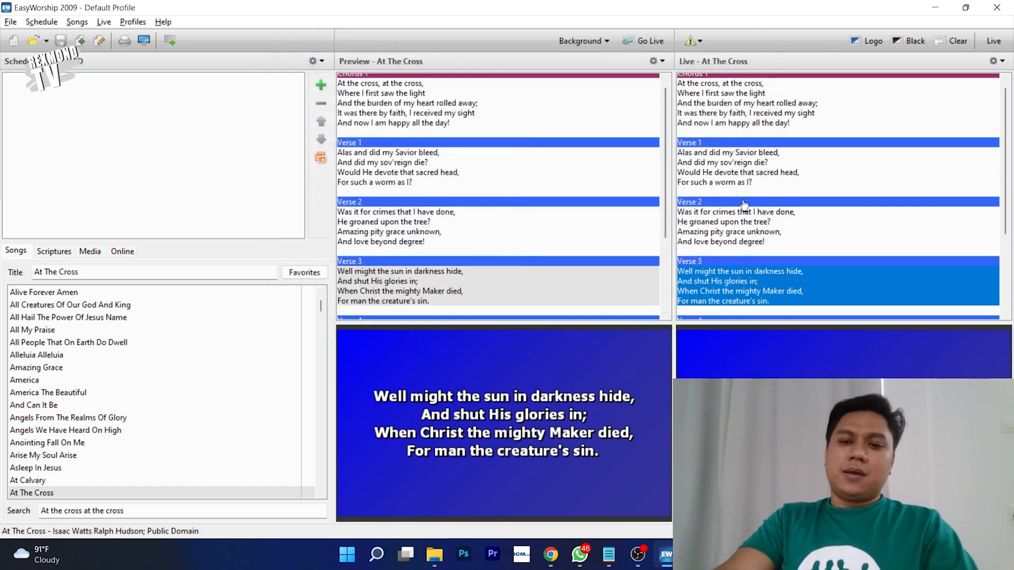
- Preview At The Cross verses up to Chorus 1, send it live, and switch to OBS
click(409, 219)
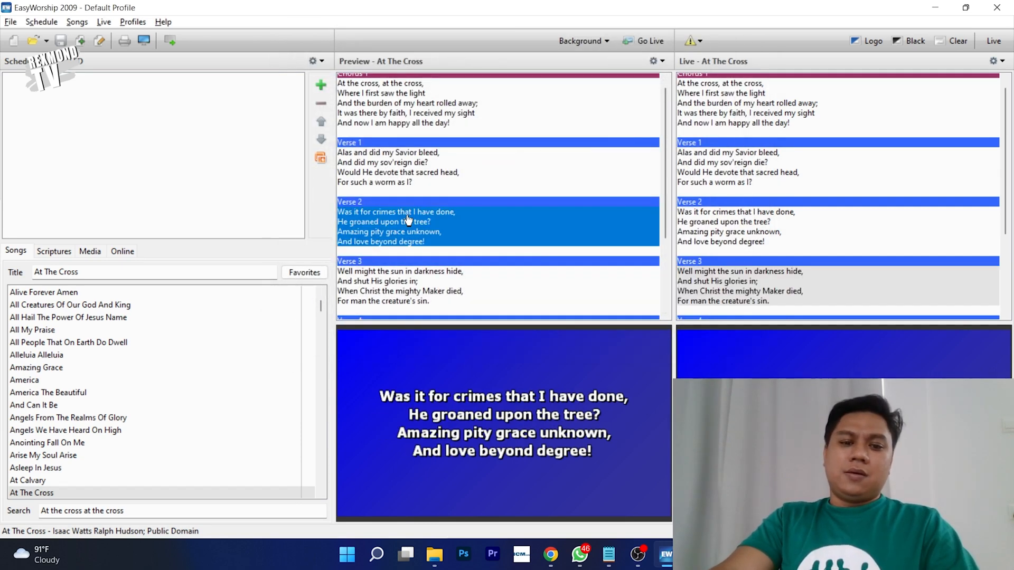
click(421, 282)
click(438, 233)
click(441, 180)
click(449, 113)
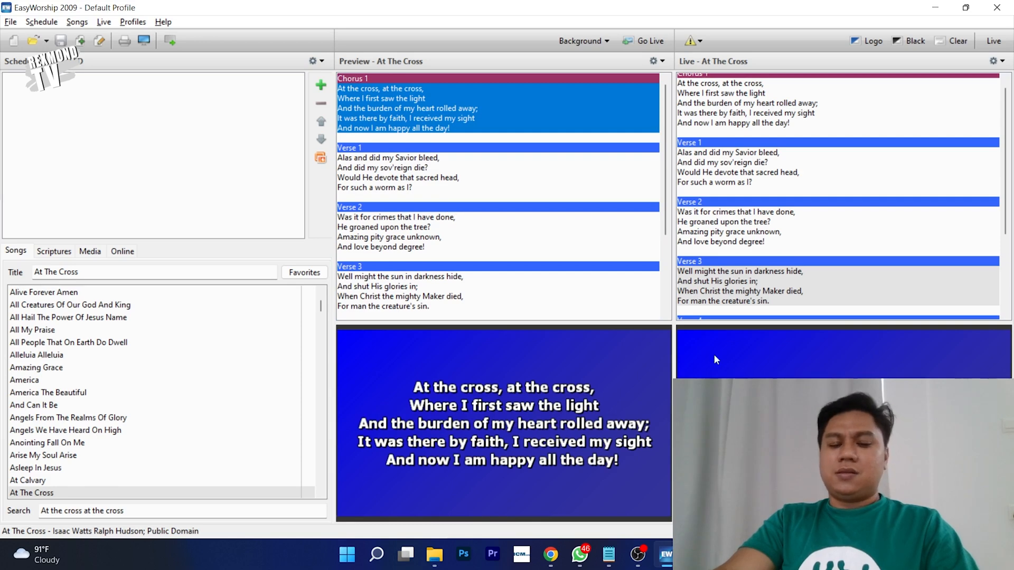
click(641, 42)
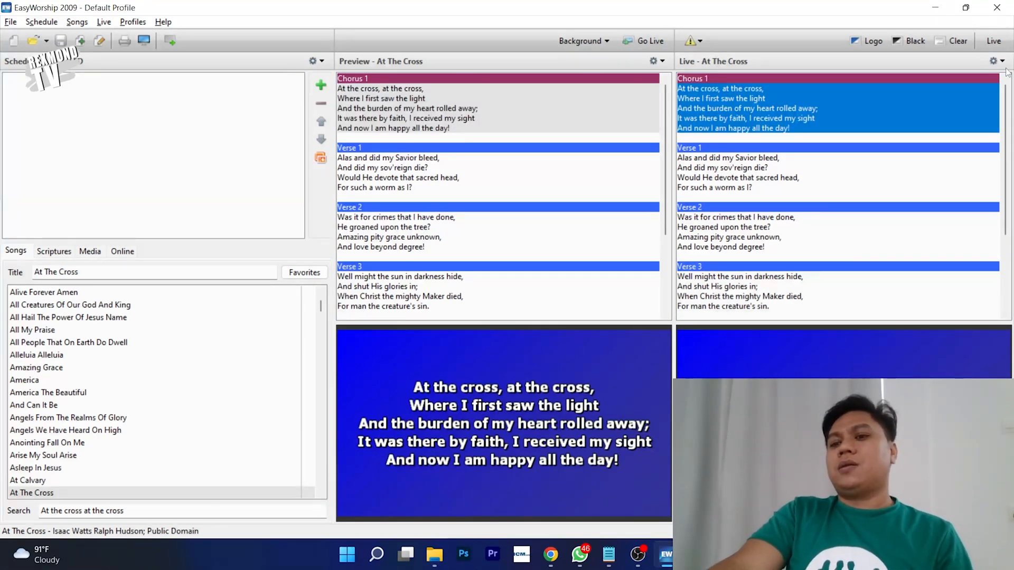
click(999, 44)
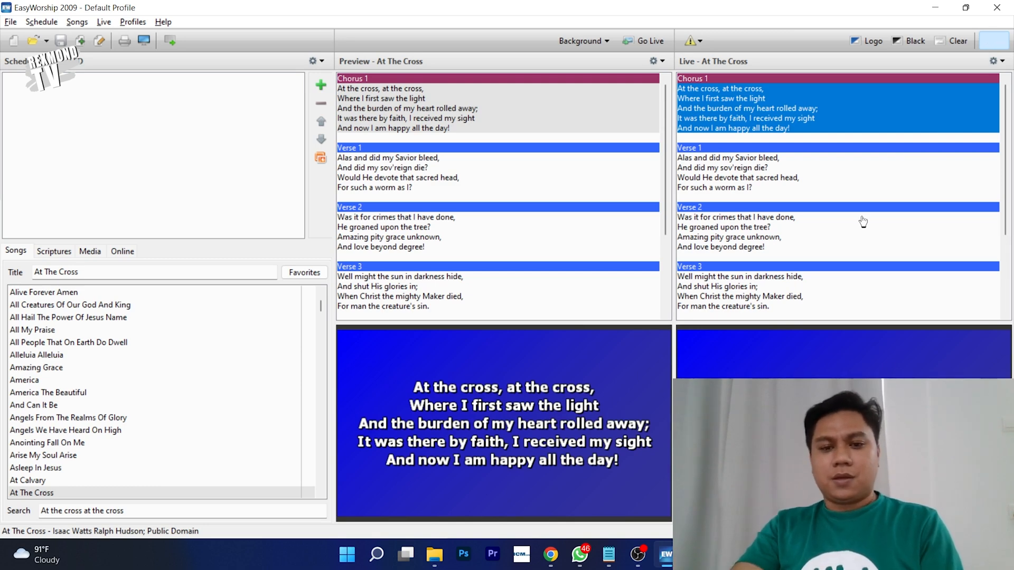
key(alt+Tab)
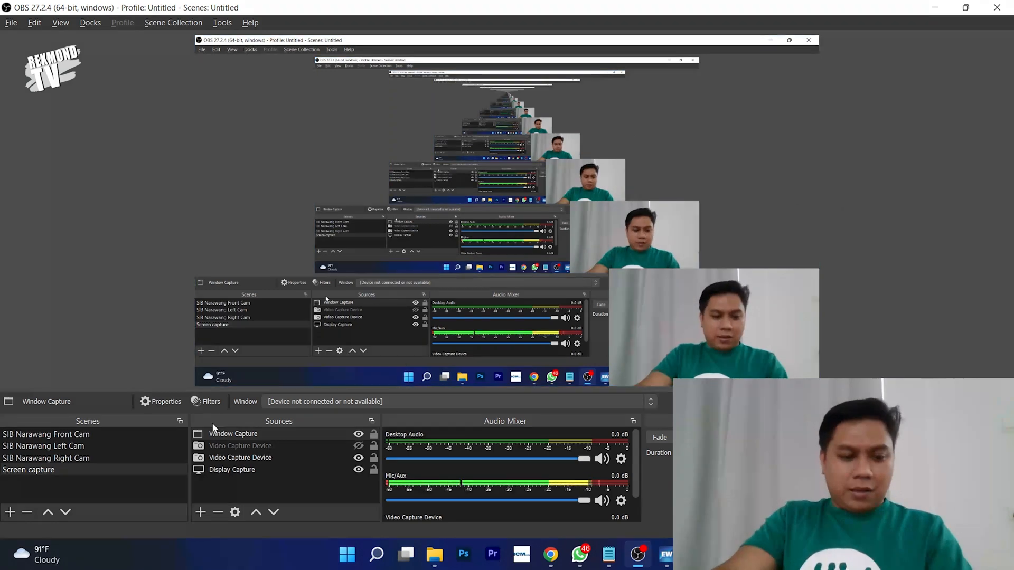
- Delete the old Window Capture source and add a new Window Capture with its default name
click(253, 435)
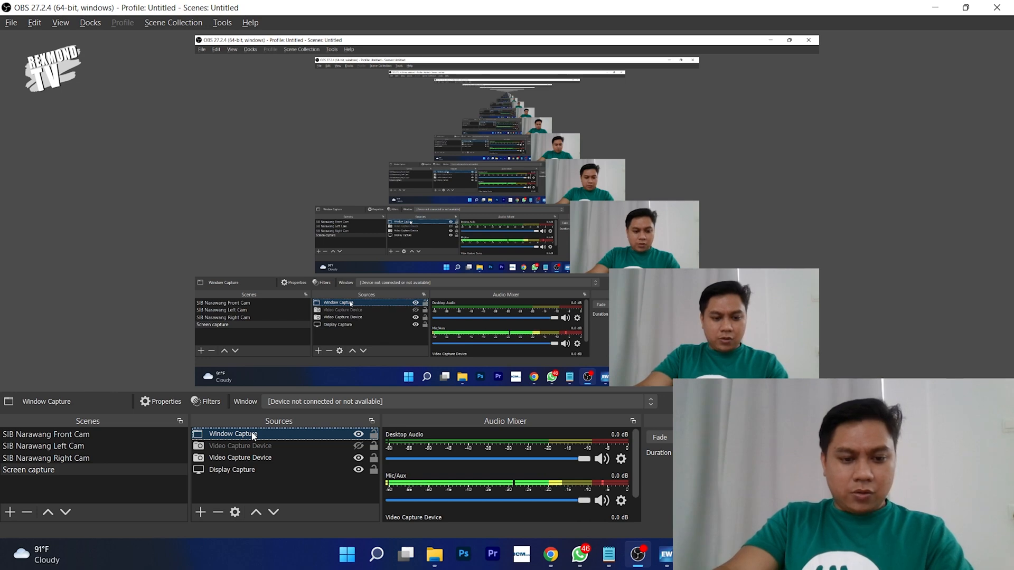
key(Delete)
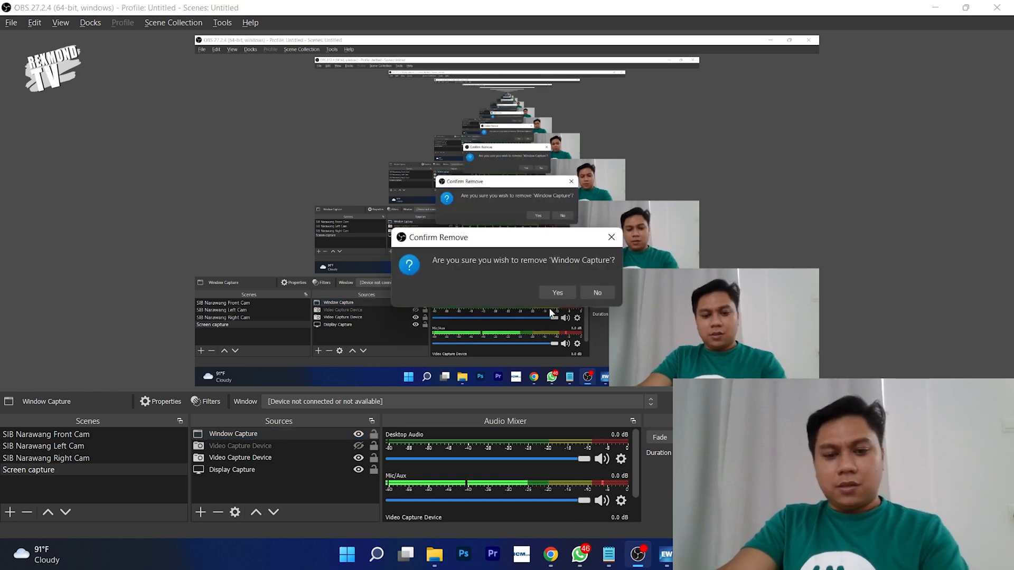
click(546, 290)
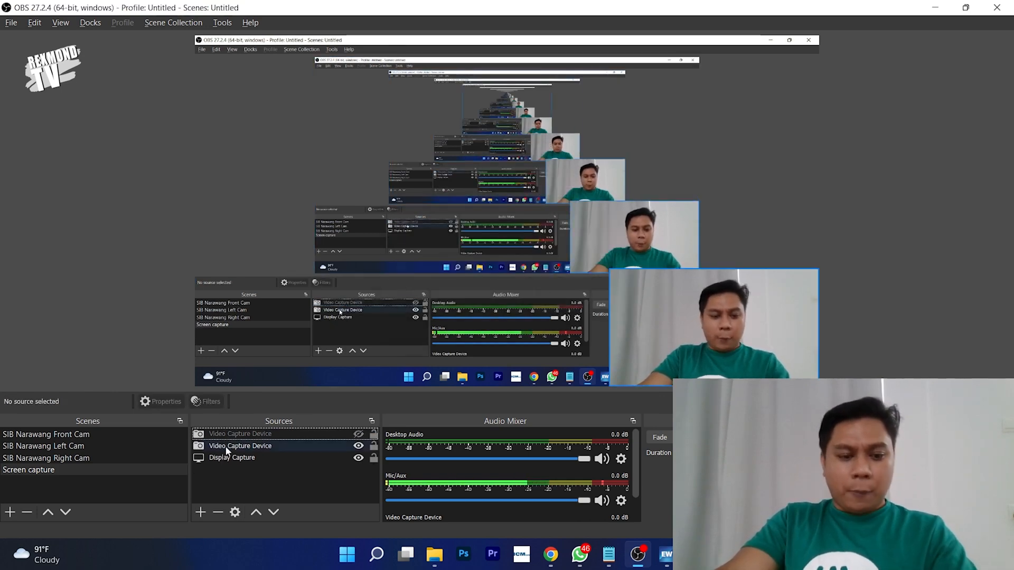
click(201, 513)
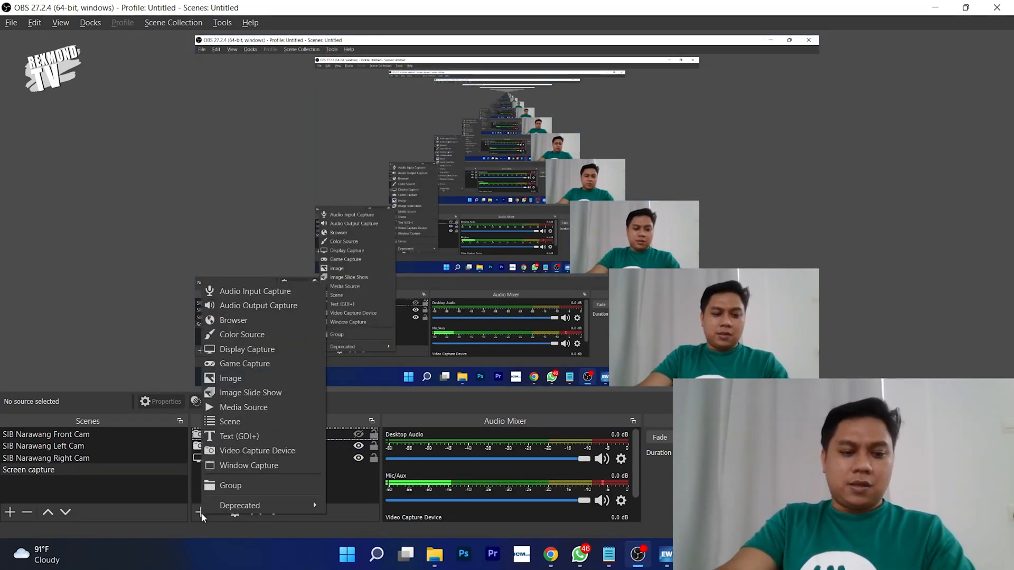
click(252, 464)
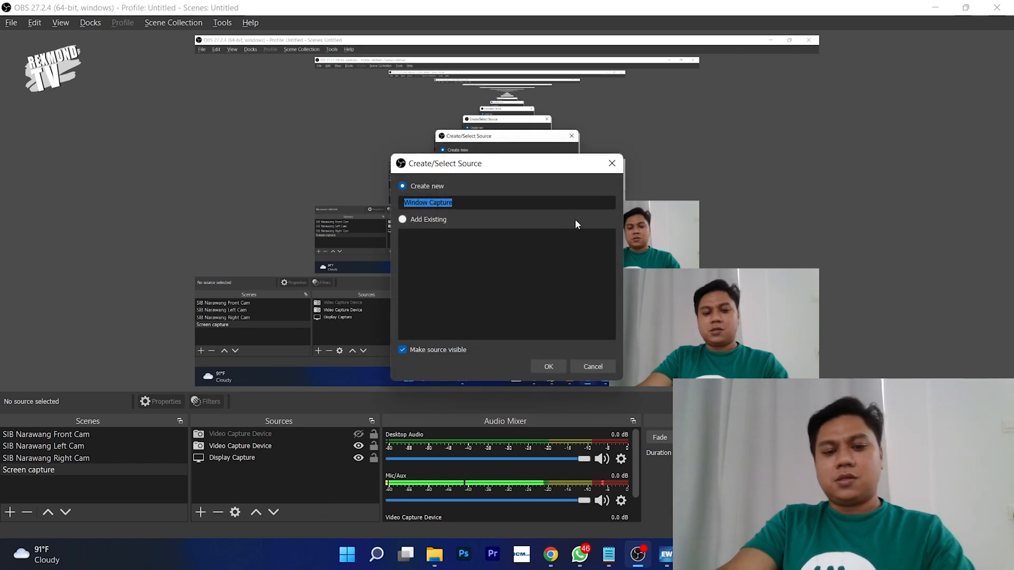
click(548, 367)
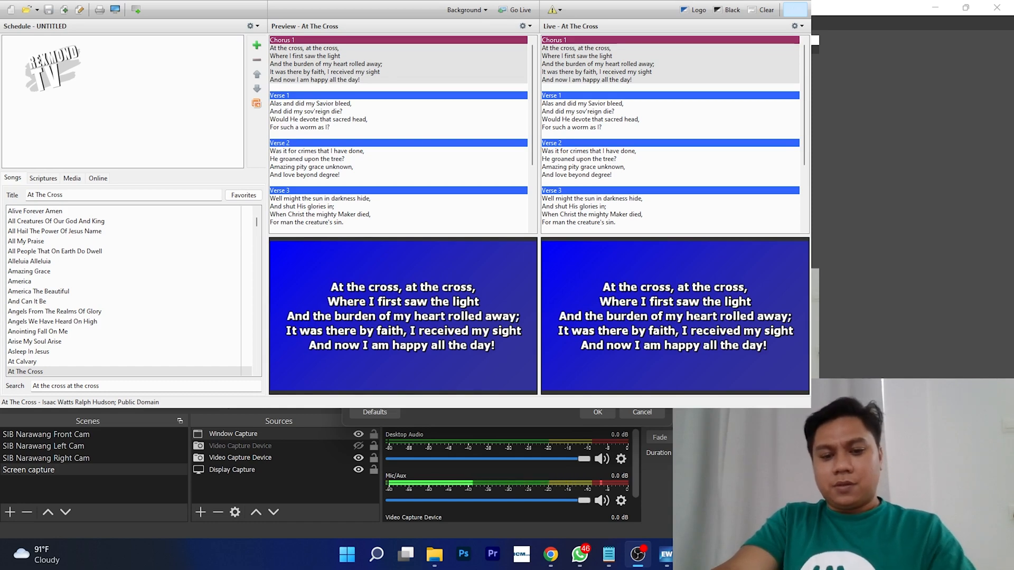
- Set the Window Capture to '[EasyWorship.exe]: Live Output' and confirm the properties
click(496, 322)
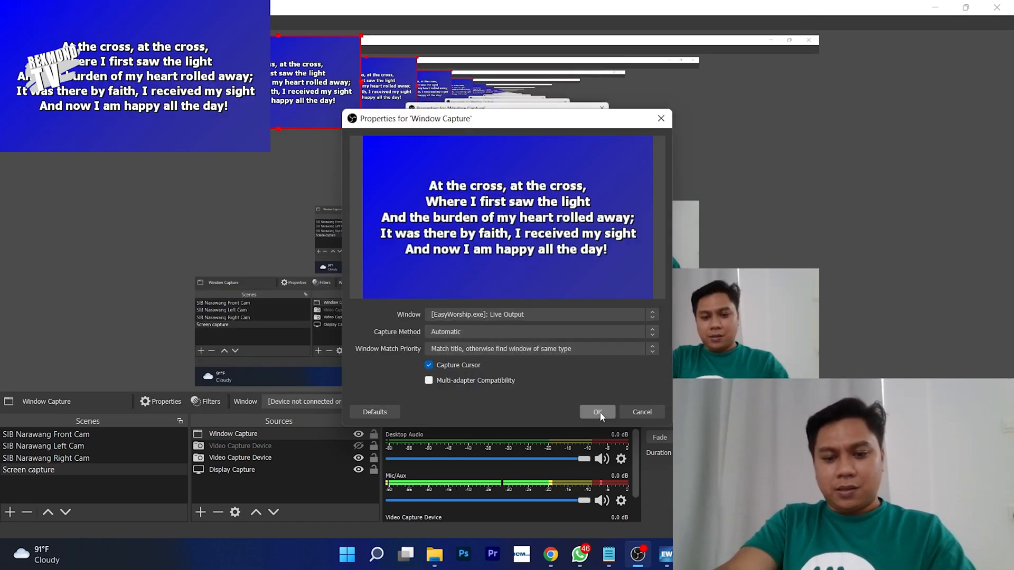
drag(533, 119, 577, 57)
click(525, 256)
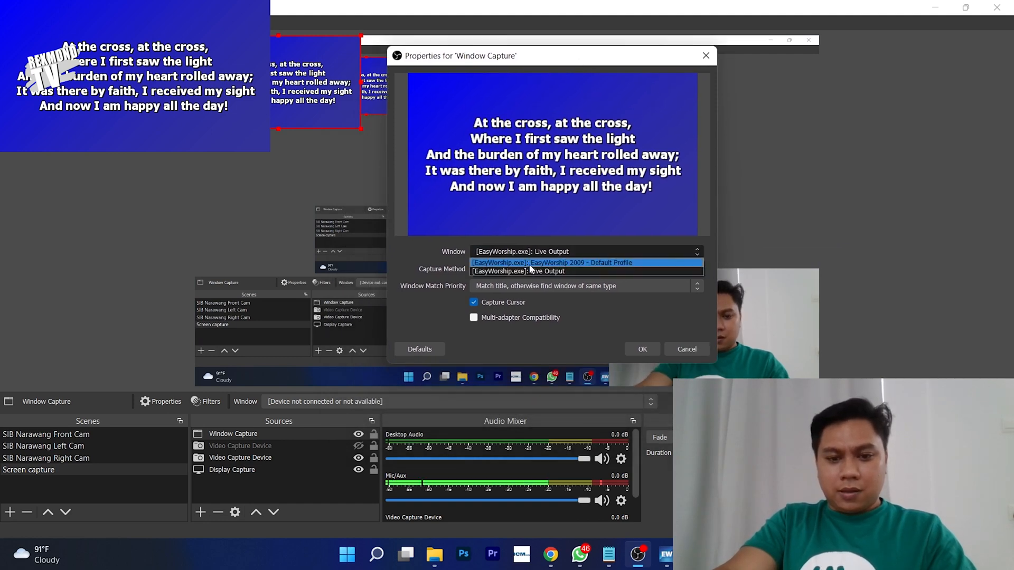
click(544, 271)
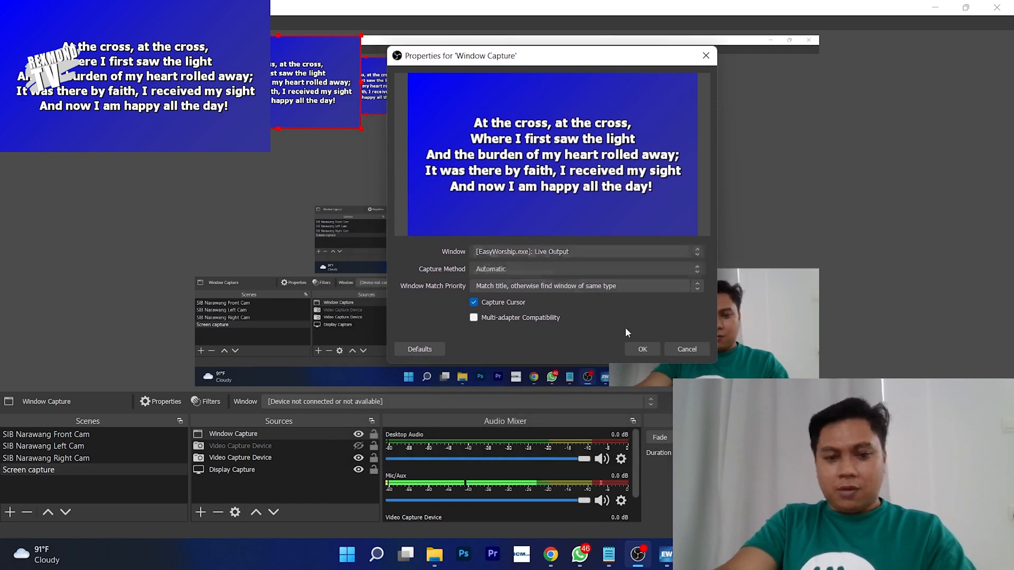
click(650, 350)
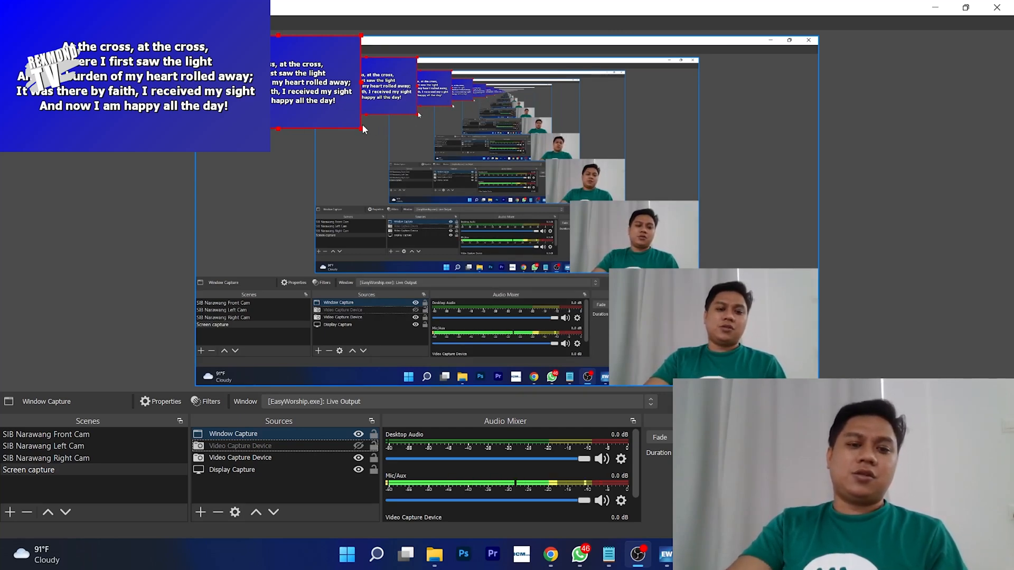
- Enlarge the lyrics capture in the preview by dragging its corner handle
drag(361, 128, 371, 155)
click(373, 153)
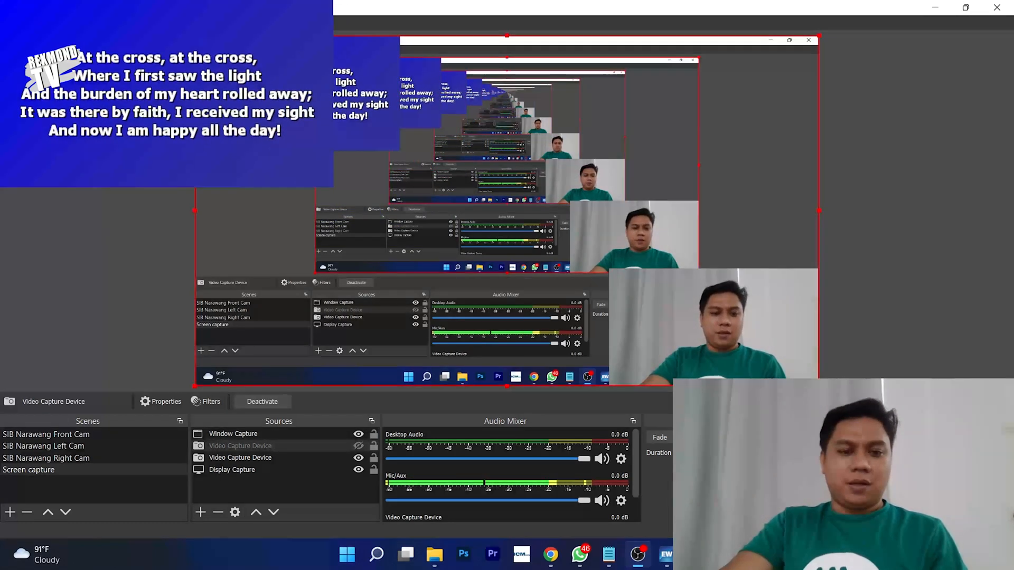
click(317, 132)
click(317, 132)
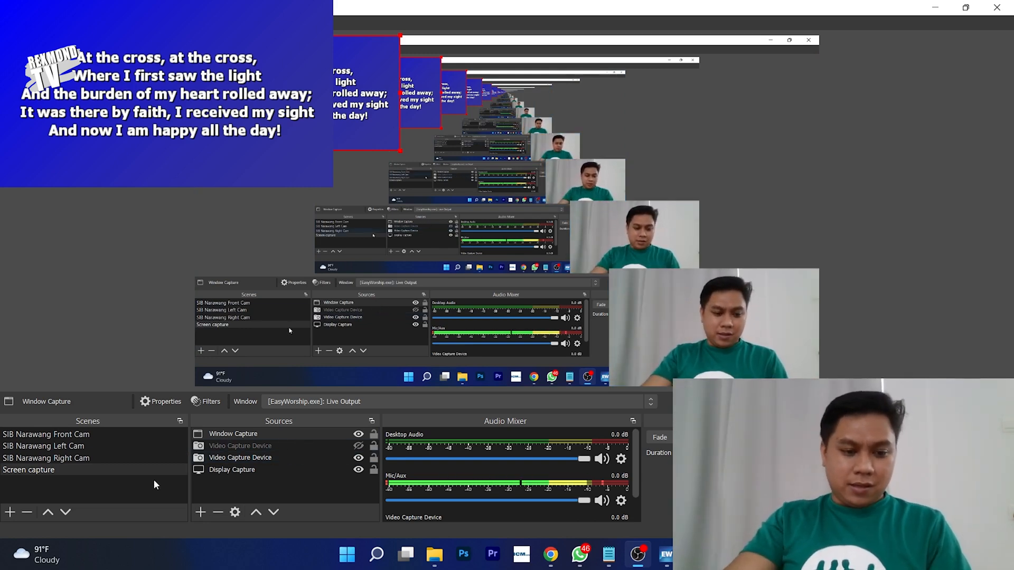
- Add a Video Capture Device source named 'Front Cam'
click(202, 515)
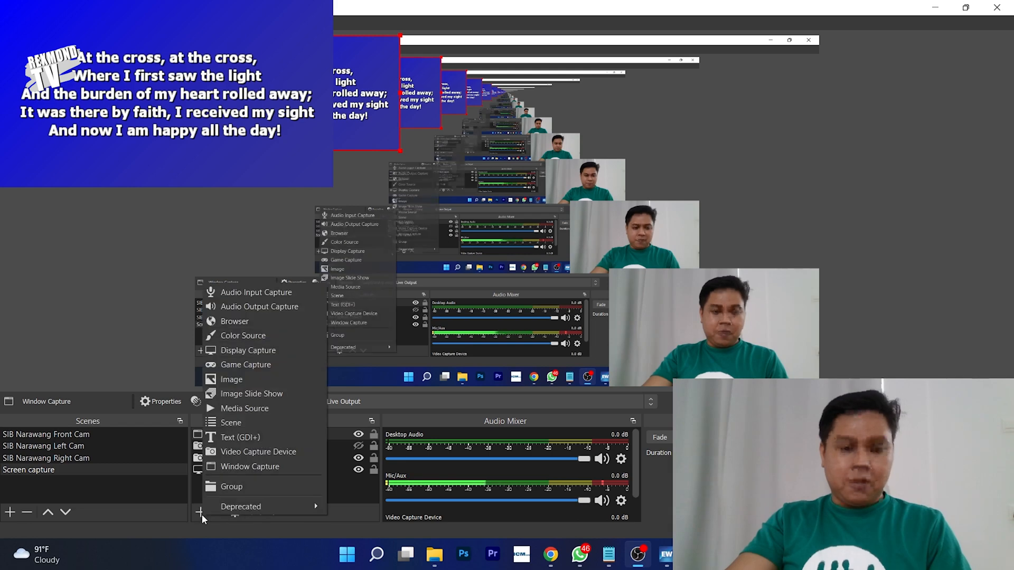
click(195, 496)
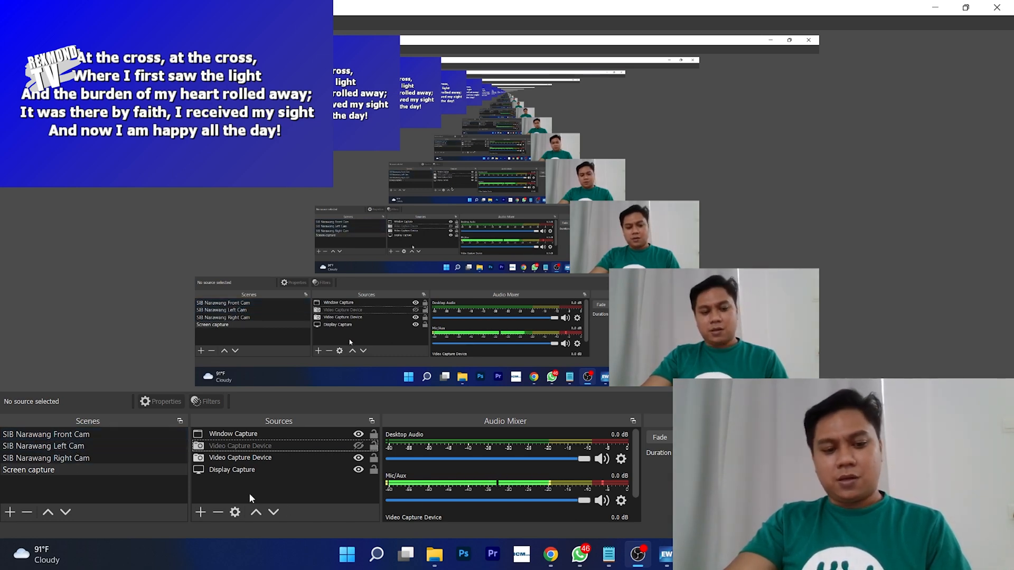
click(200, 512)
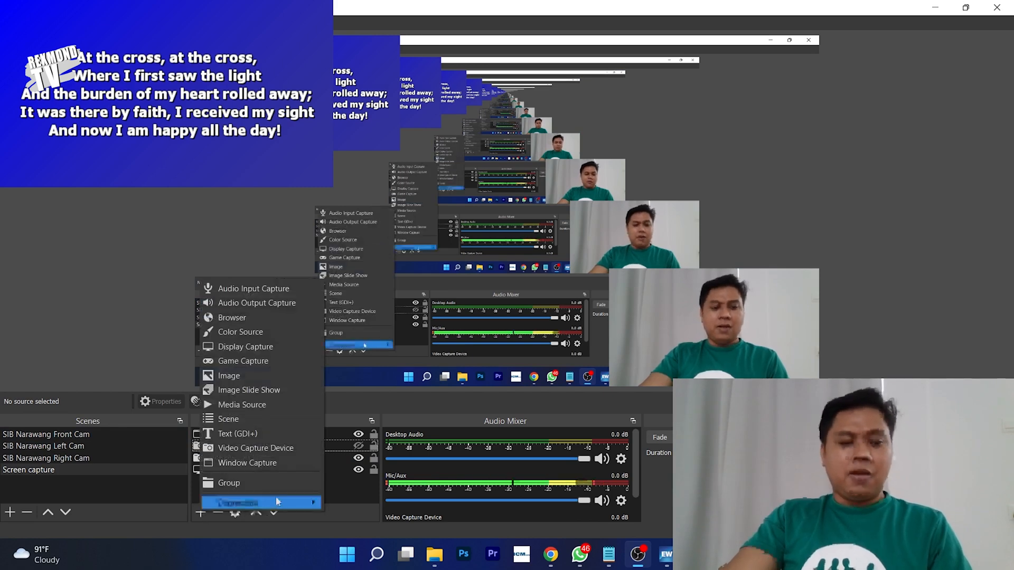
click(274, 449)
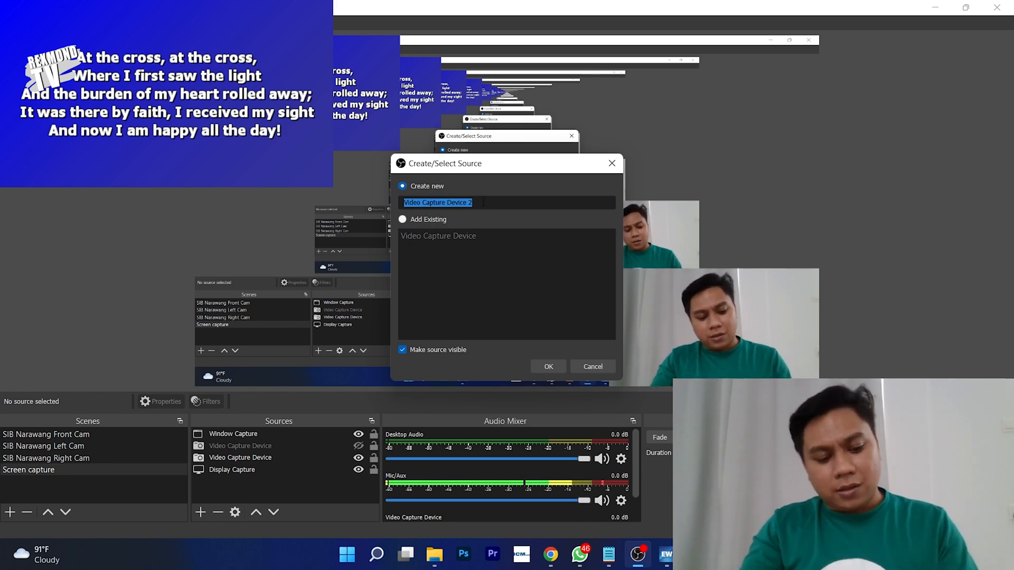
text(Front Cam)
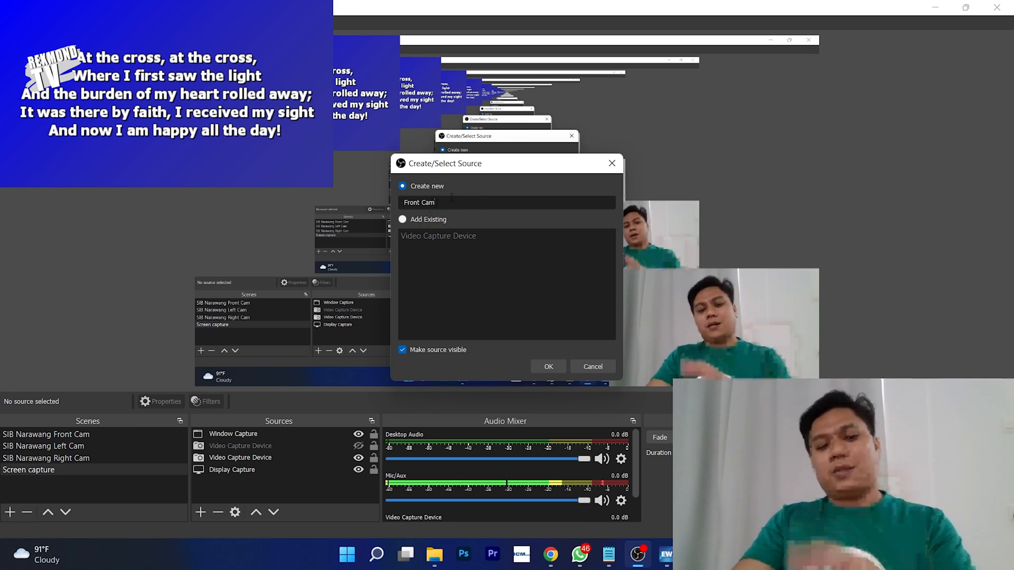
click(547, 366)
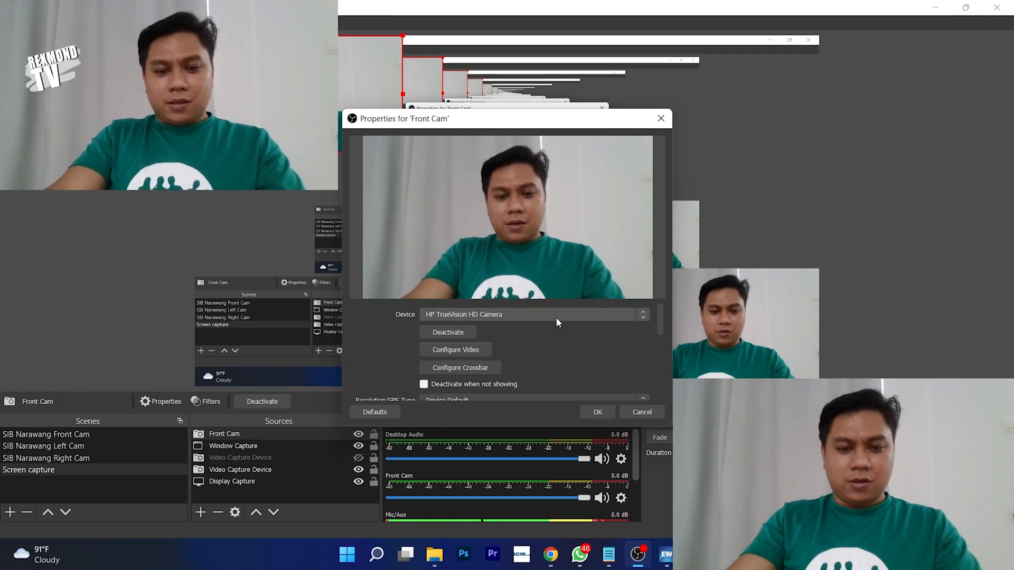
drag(512, 123, 591, 53)
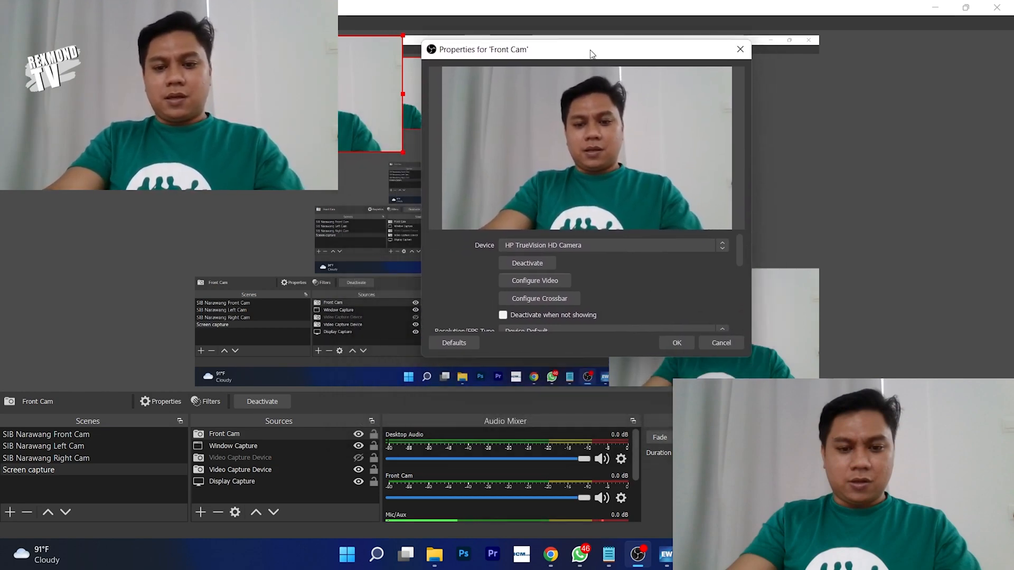
click(579, 249)
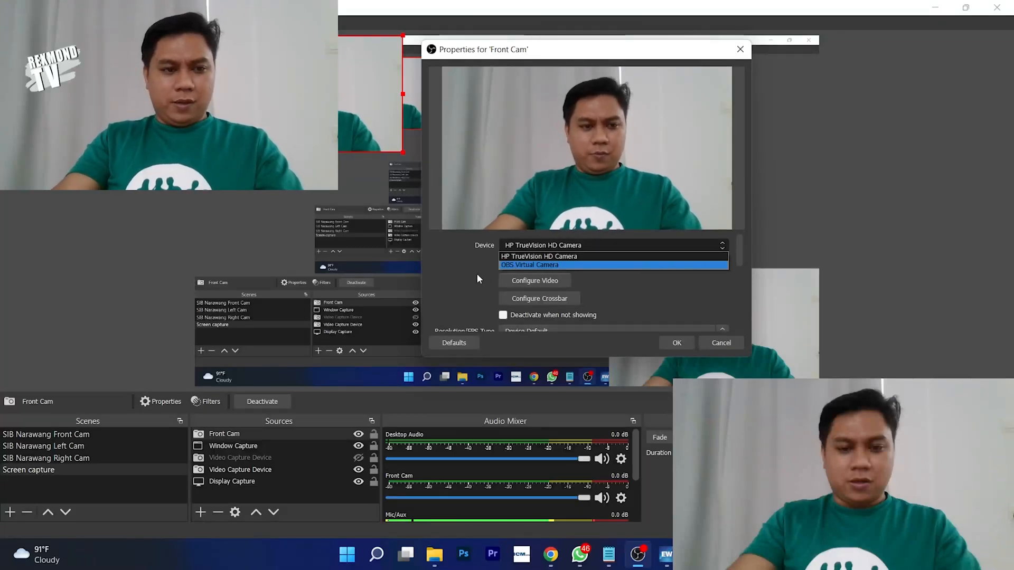
click(533, 264)
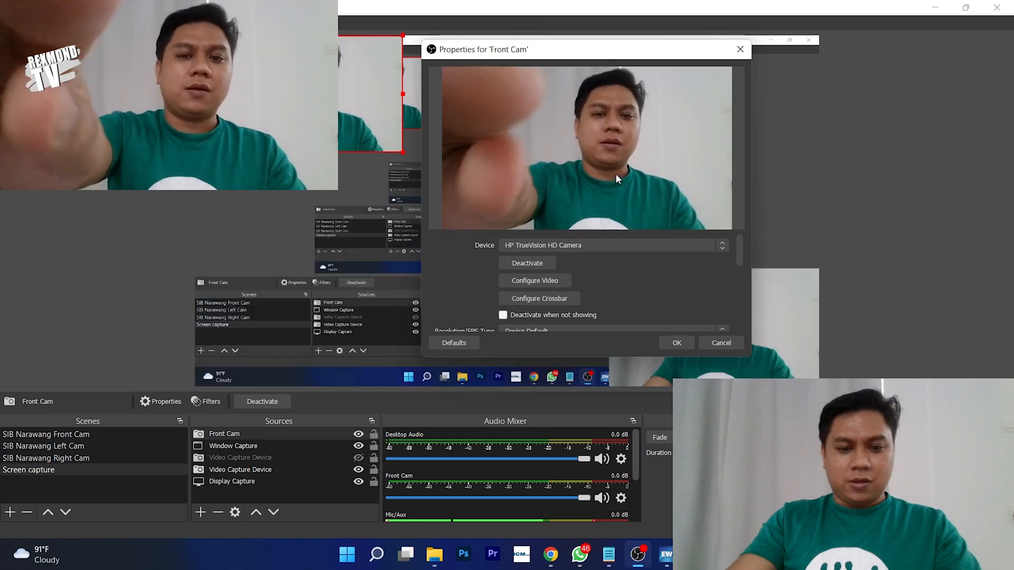
click(579, 246)
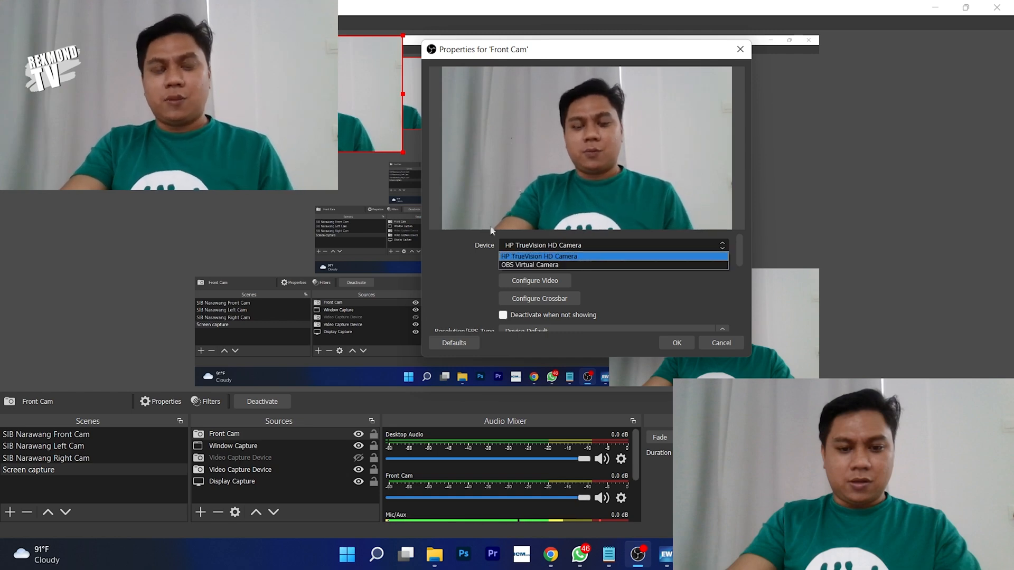
click(528, 256)
- Confirm the Front Cam settings and drag its feed toward the preview centre
click(678, 341)
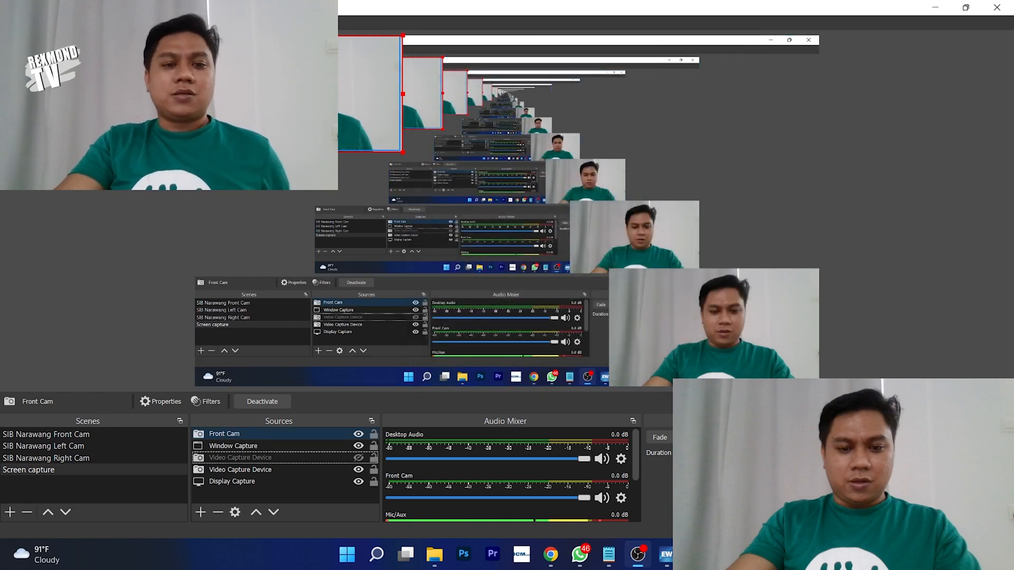
drag(298, 94, 523, 116)
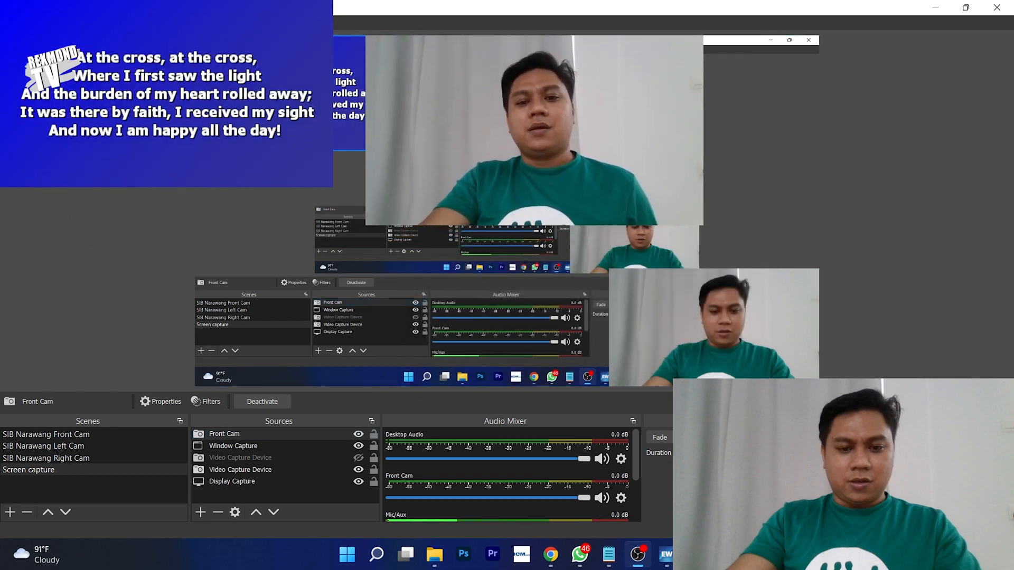
click(751, 315)
- Remove the old Video Capture Device webcam source from the scene
click(729, 341)
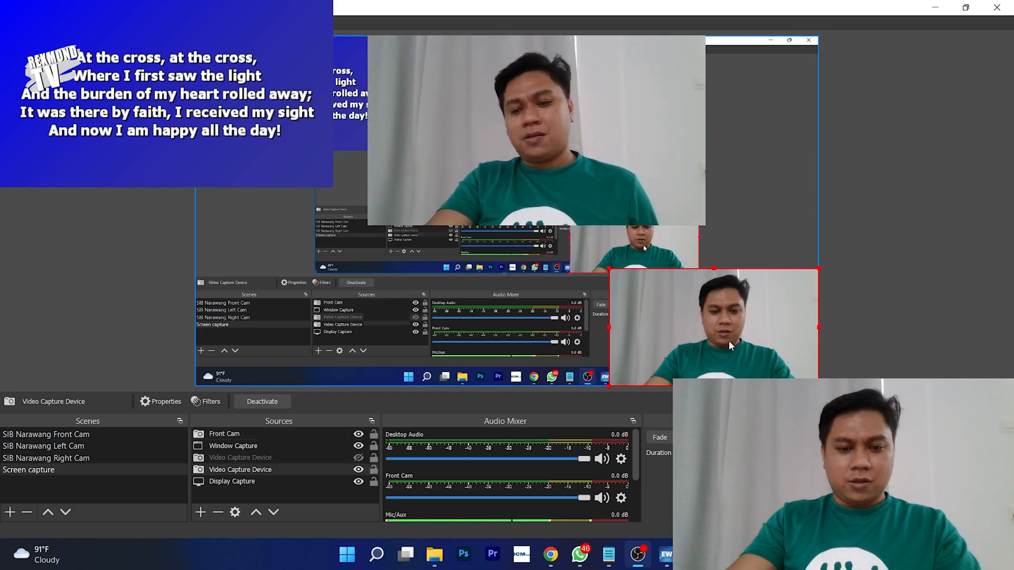
click(728, 346)
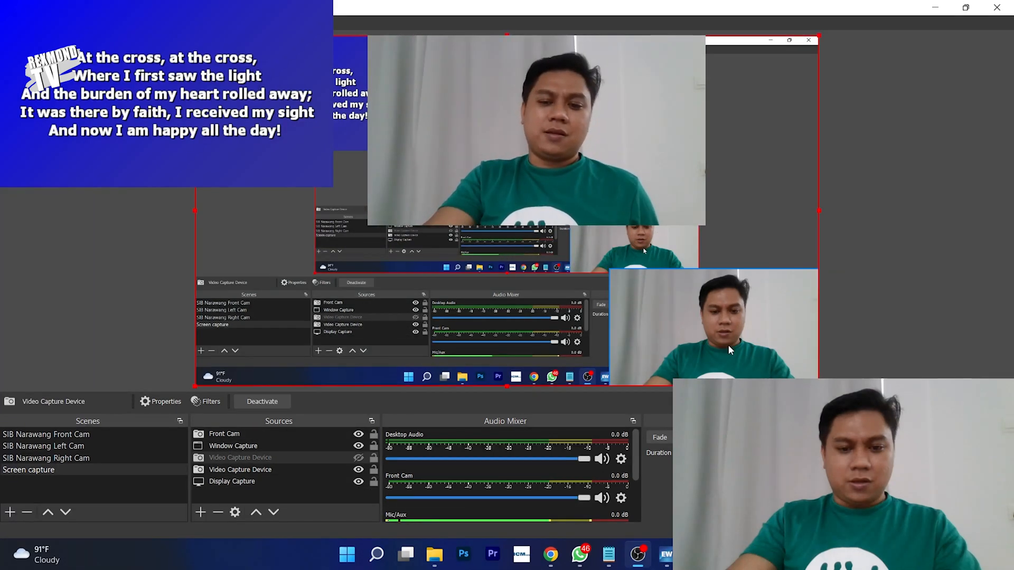
click(728, 344)
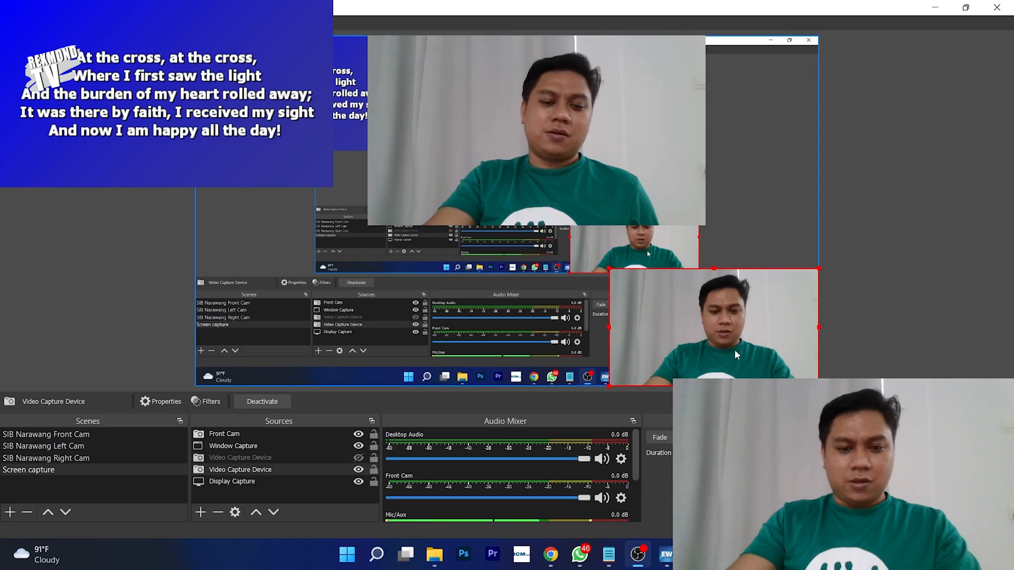
right_click(230, 470)
click(256, 221)
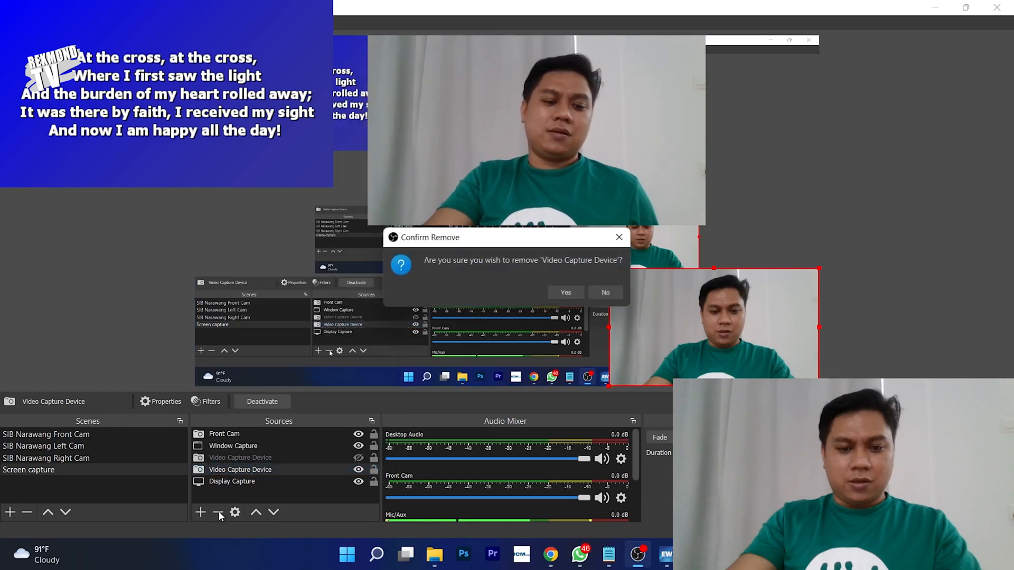
click(564, 294)
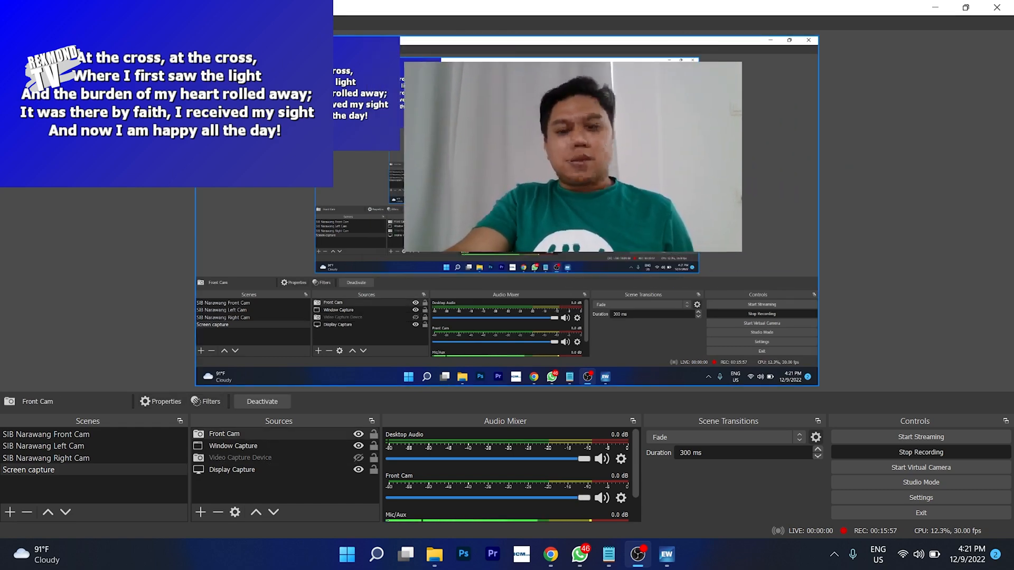
- Place Front Cam in the preview's top-left corner and the lyrics capture at the upper right
click(335, 115)
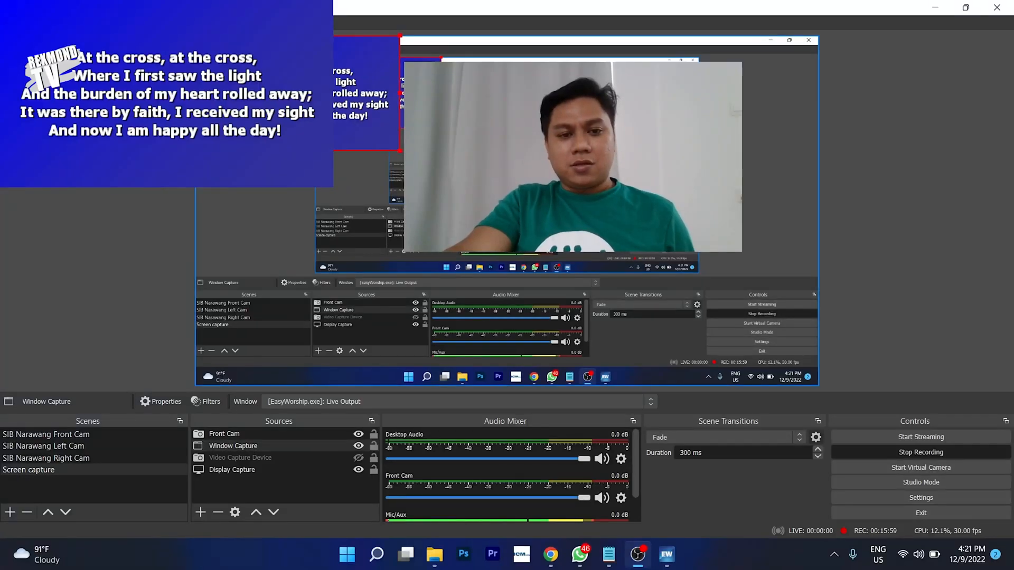
drag(326, 94, 387, 316)
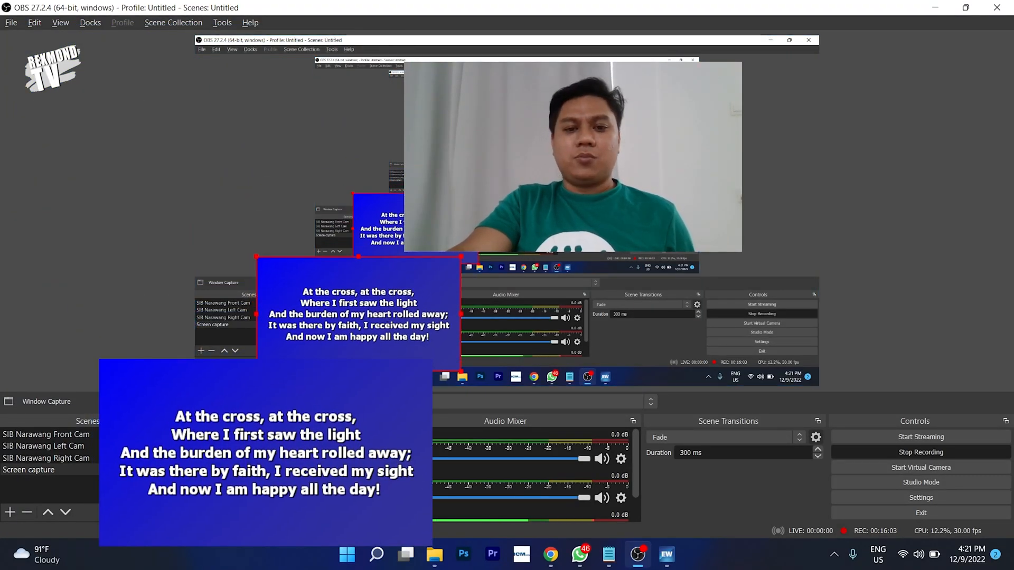
click(548, 132)
drag(548, 132, 144, 70)
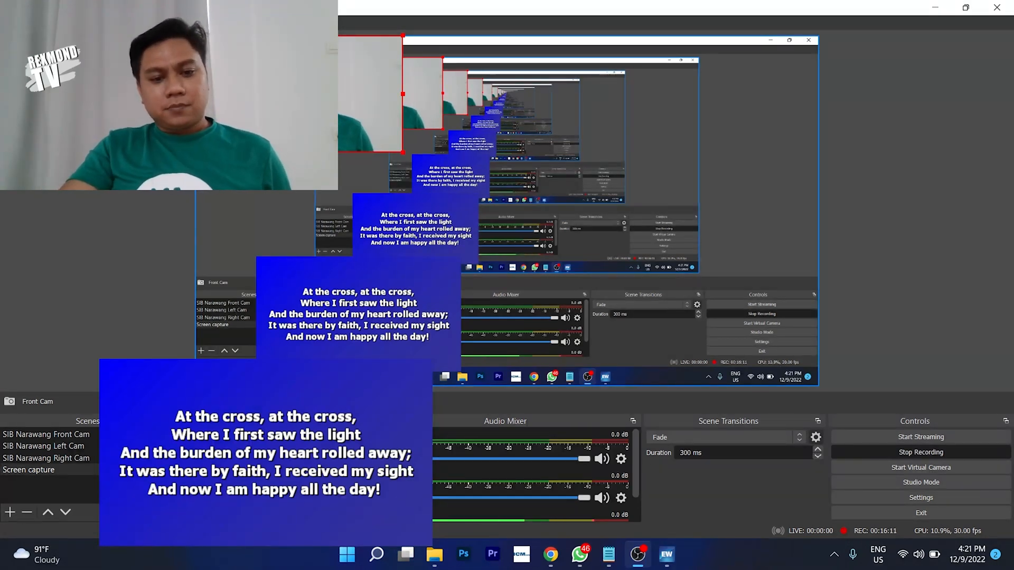
drag(381, 285, 680, 97)
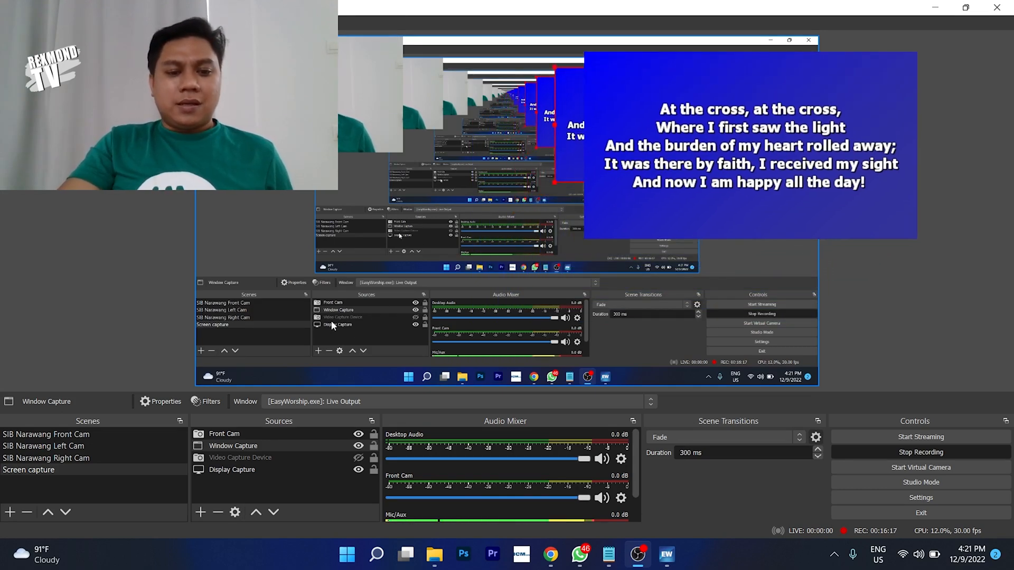
click(299, 126)
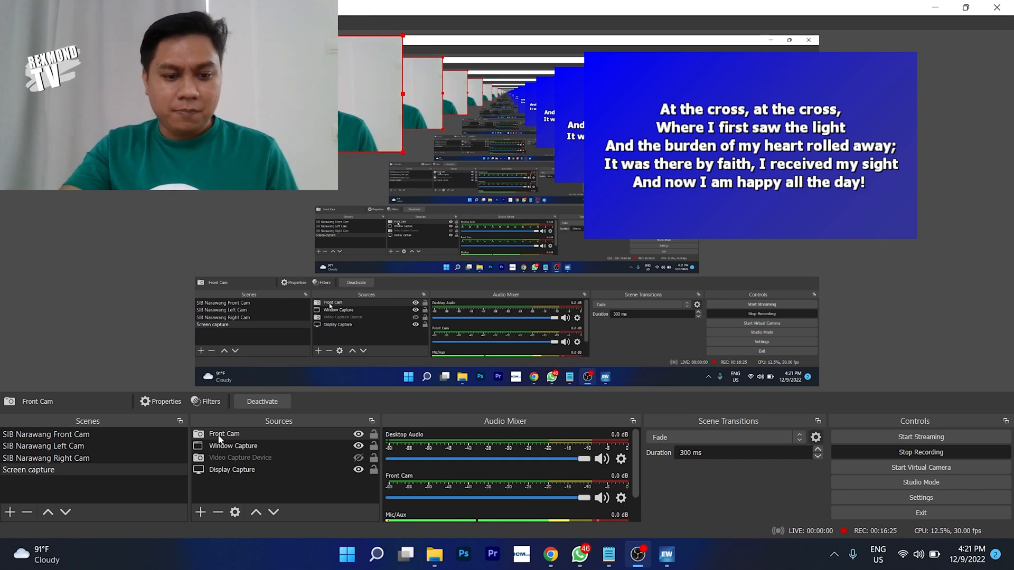
click(658, 125)
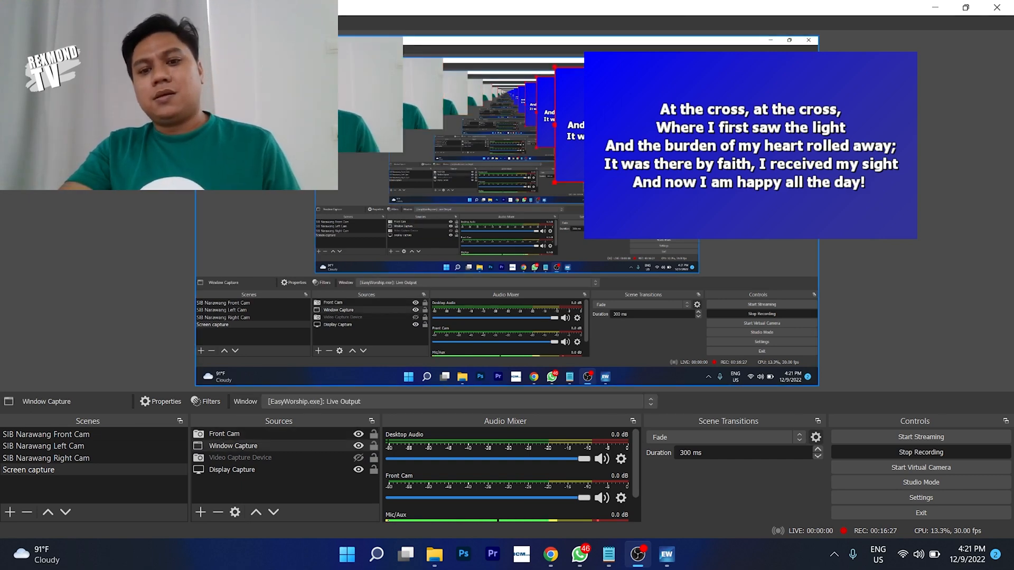
drag(658, 125, 603, 152)
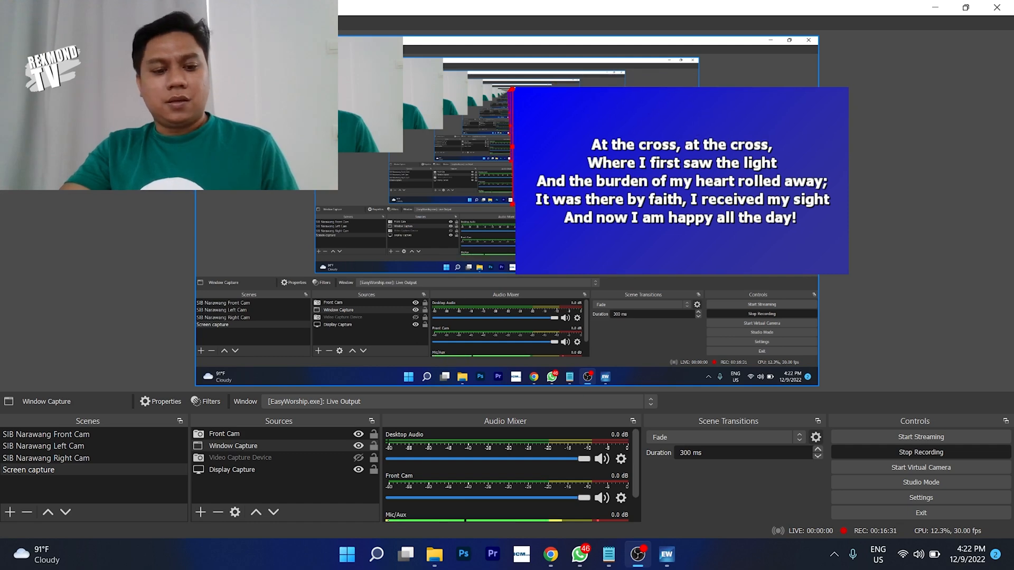
- Rename the EasyWorship window capture source to 'Lyric'
right_click(247, 446)
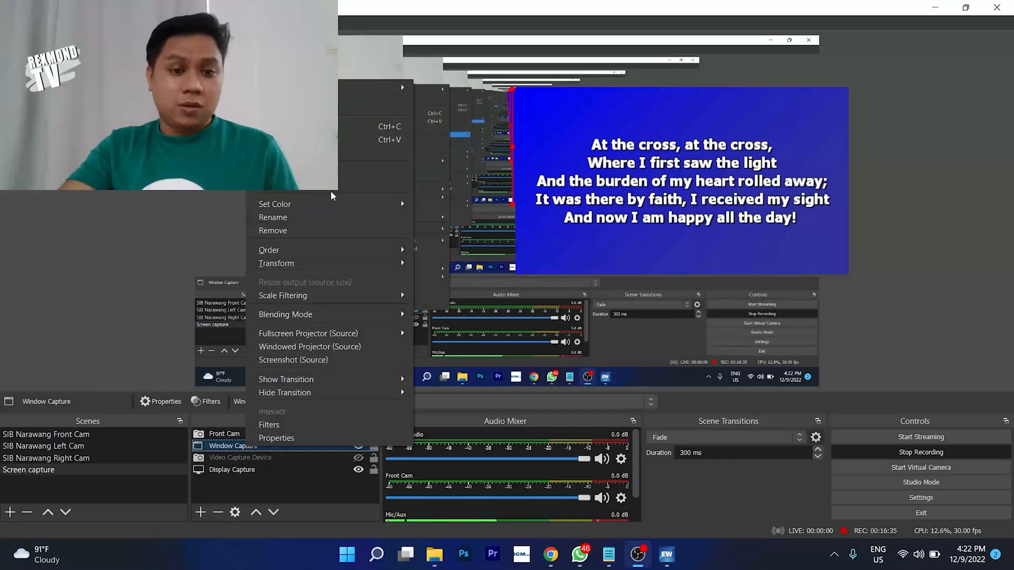
click(329, 217)
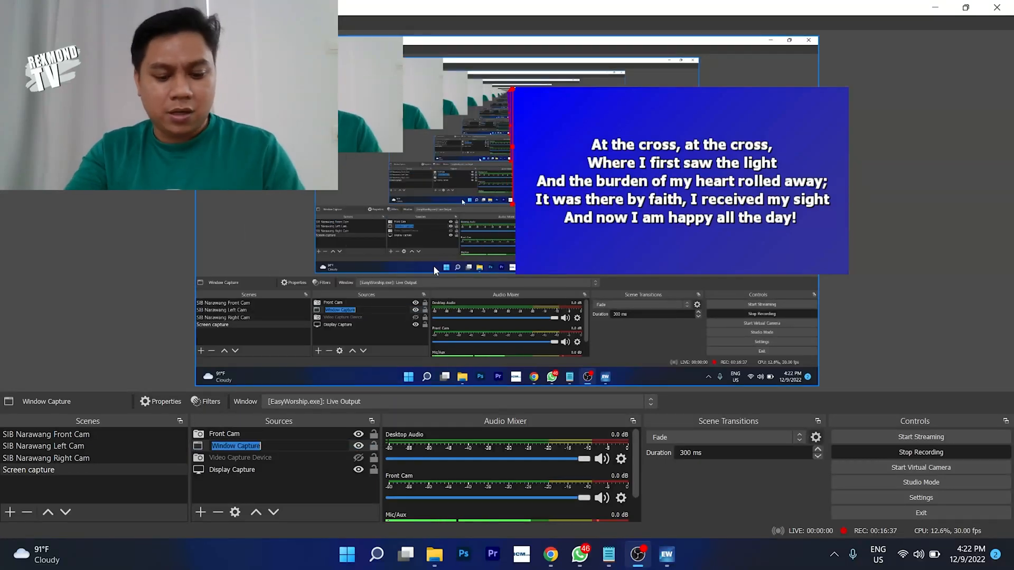
text(Lyric)
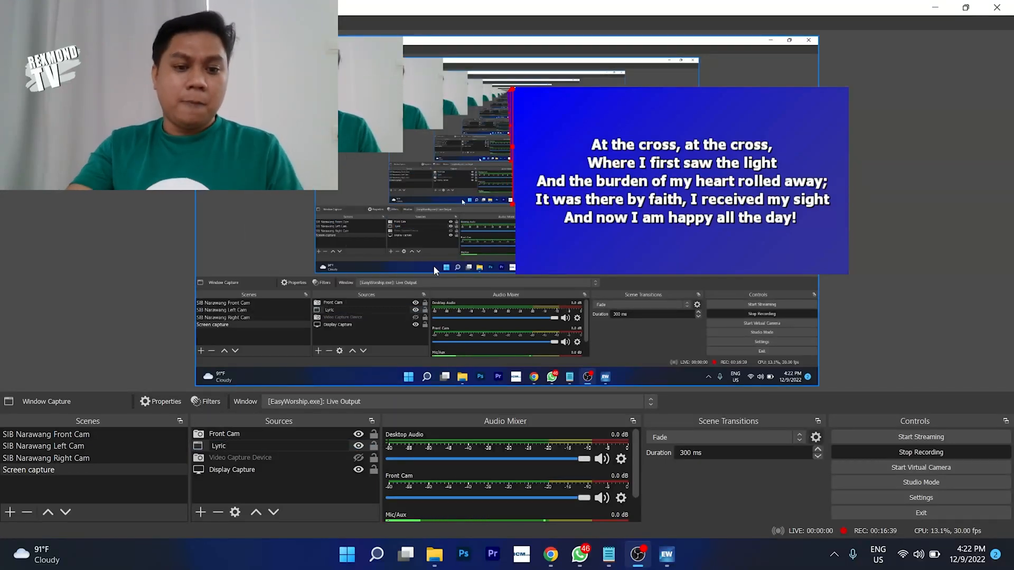
click(300, 464)
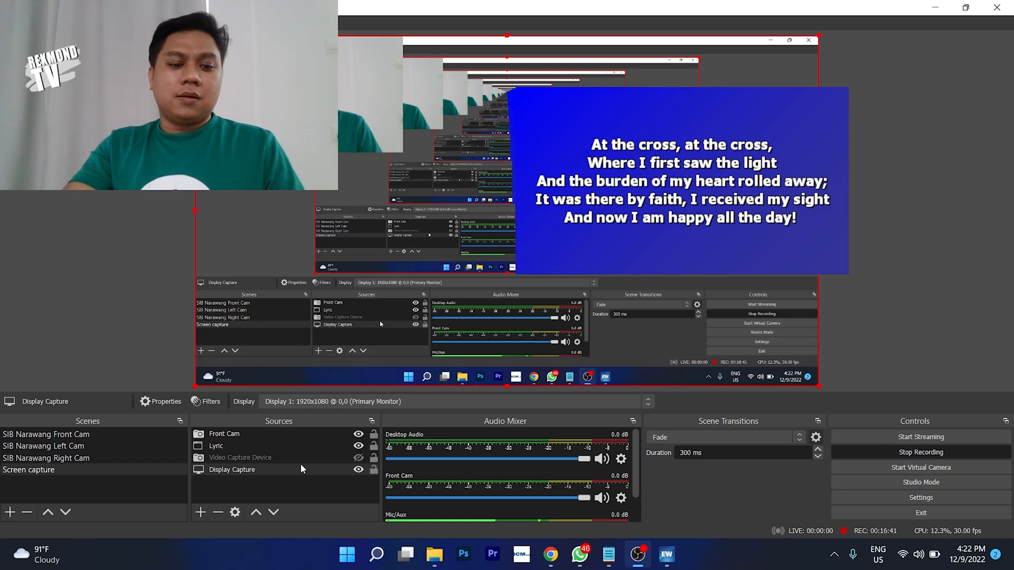
- Move Lyric above Front Cam in the source order and drag its box to the canvas top
click(240, 446)
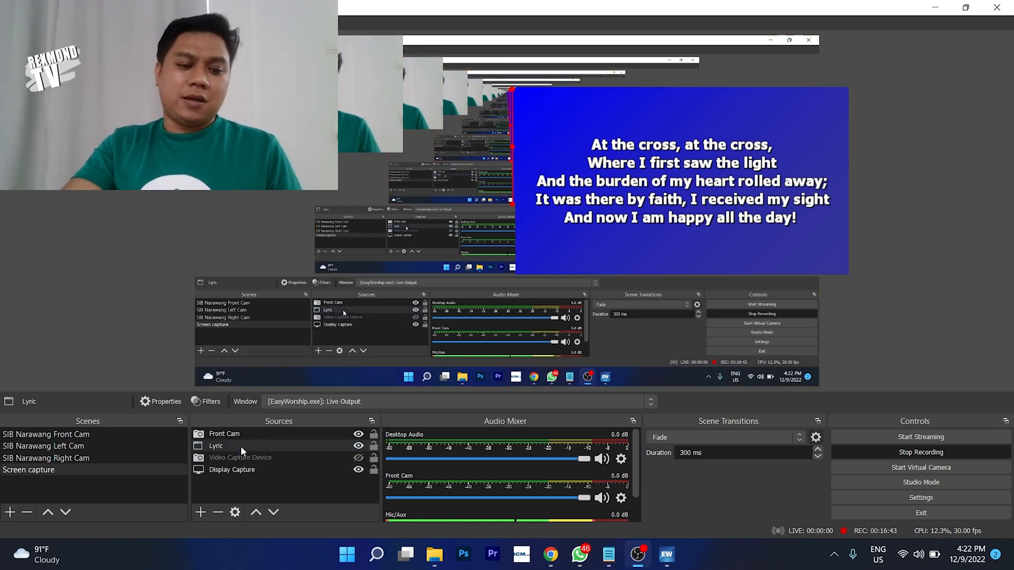
mouse_move(240, 445)
mouse_down()
mouse_move(240, 435)
mouse_move(239, 452)
mouse_up()
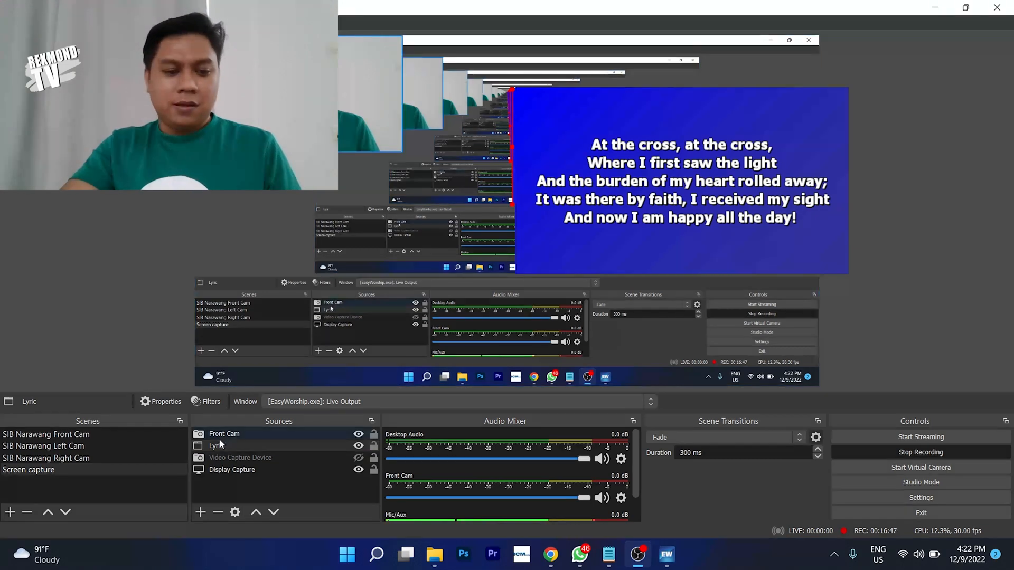
drag(217, 446, 218, 435)
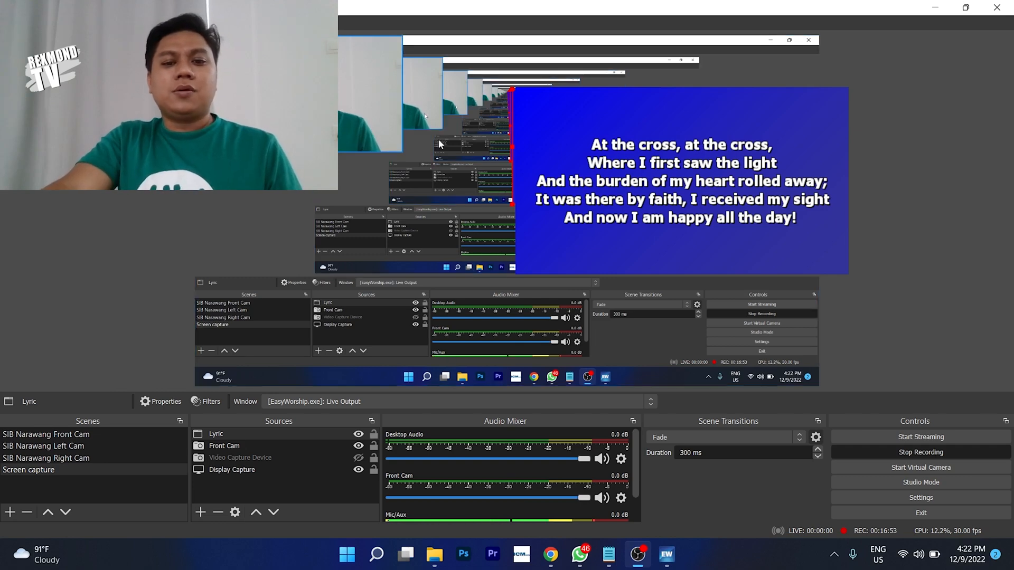
drag(581, 148, 476, 89)
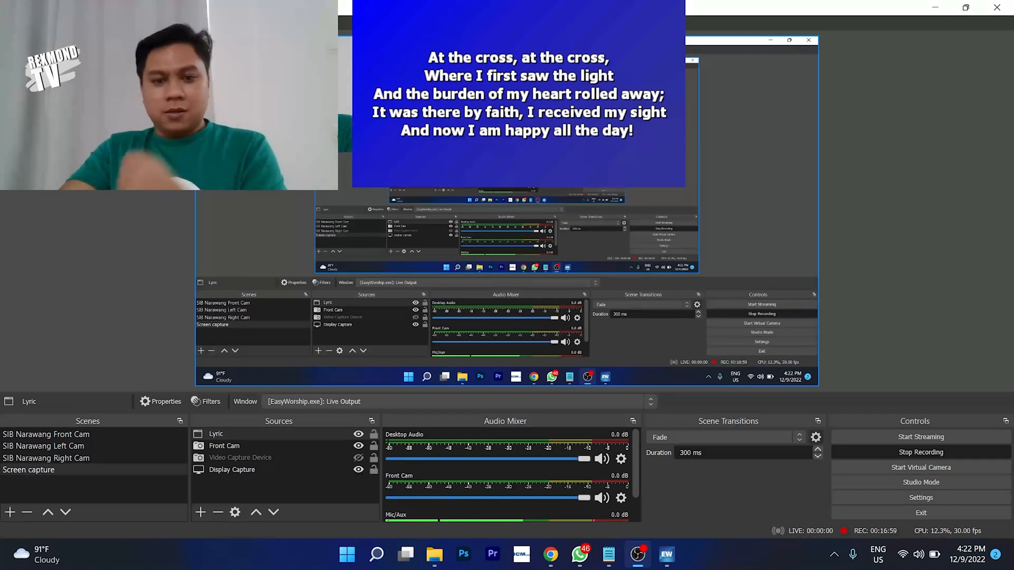
click(507, 169)
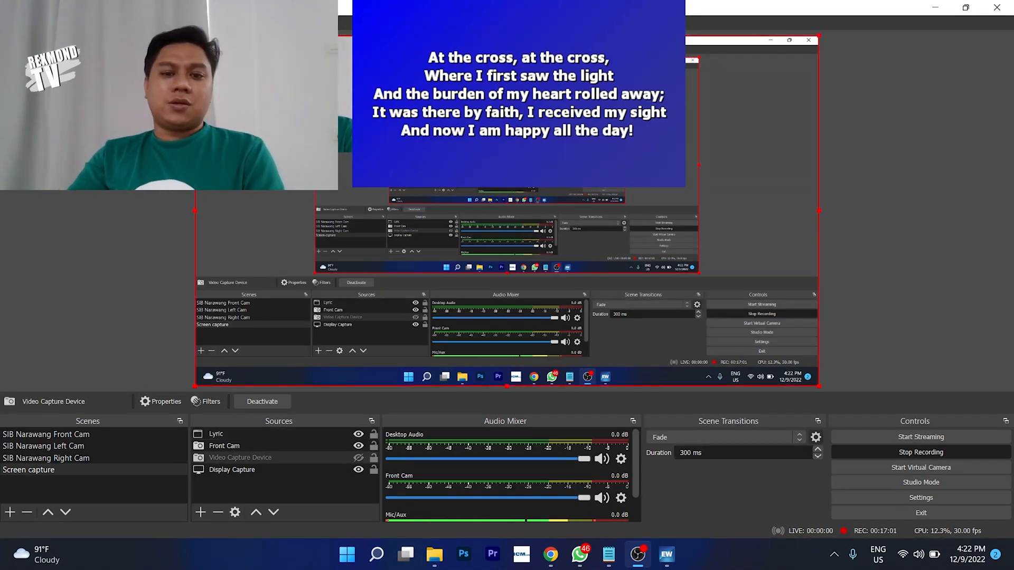
click(231, 469)
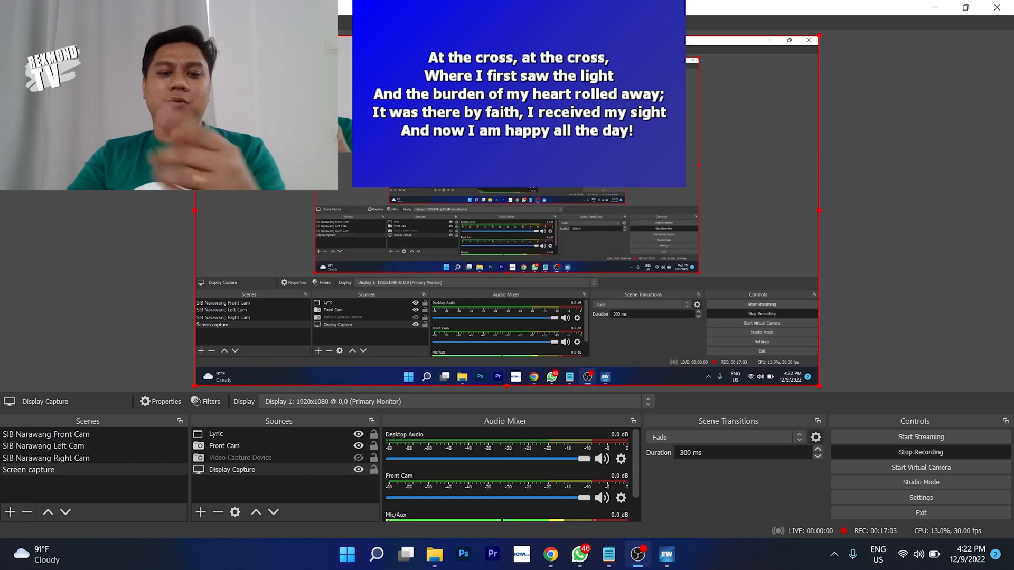
click(224, 436)
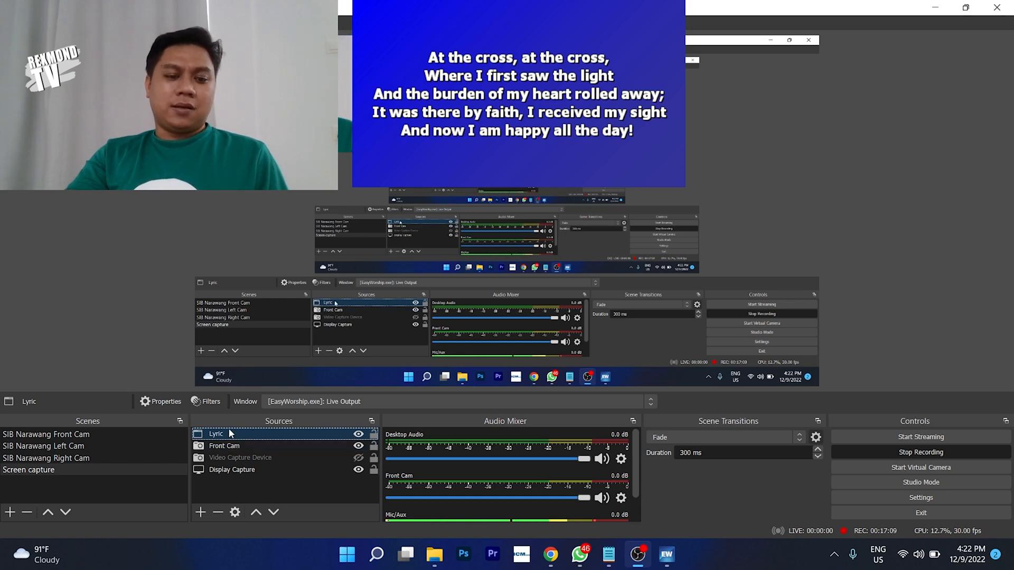
- Add a Chroma Key effect filter to Lyric with its default name, then reposition the filters window
click(213, 403)
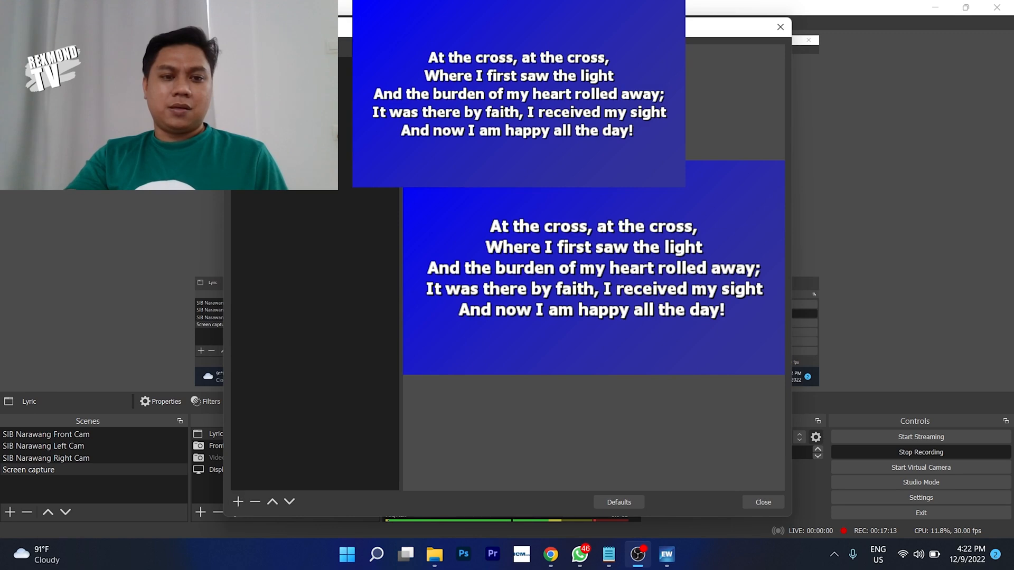
click(238, 502)
click(283, 372)
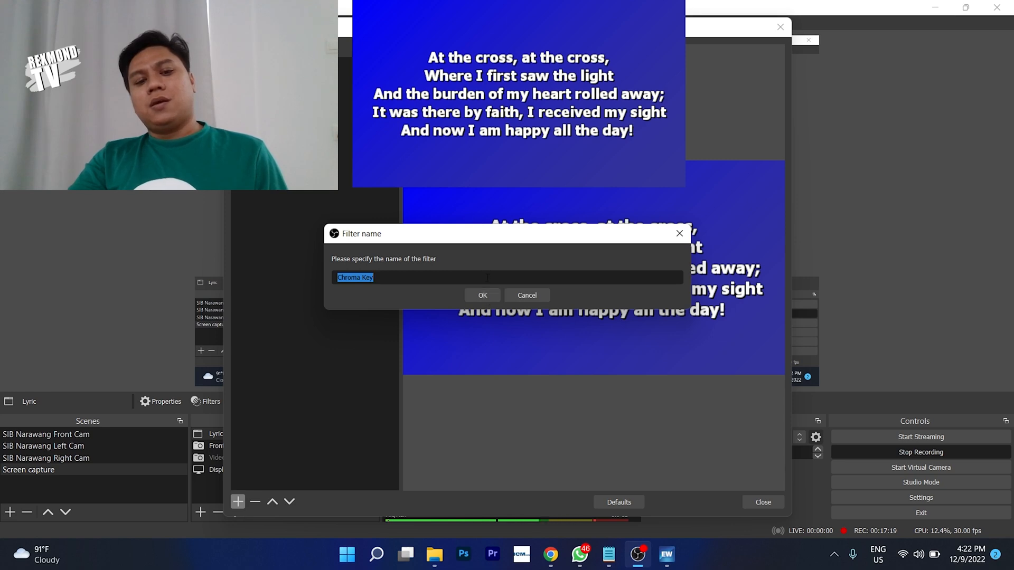
click(487, 294)
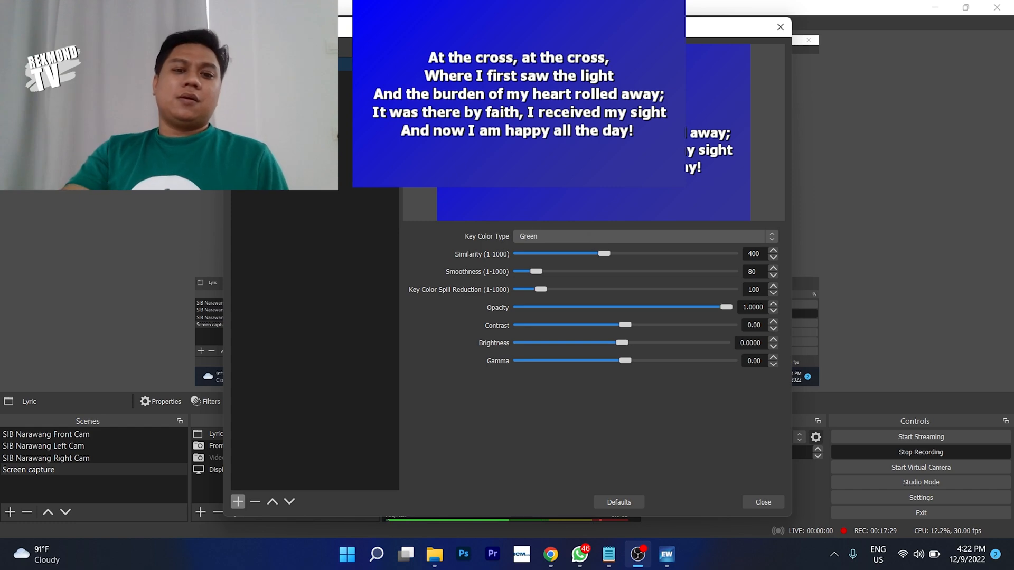
drag(523, 26, 576, 26)
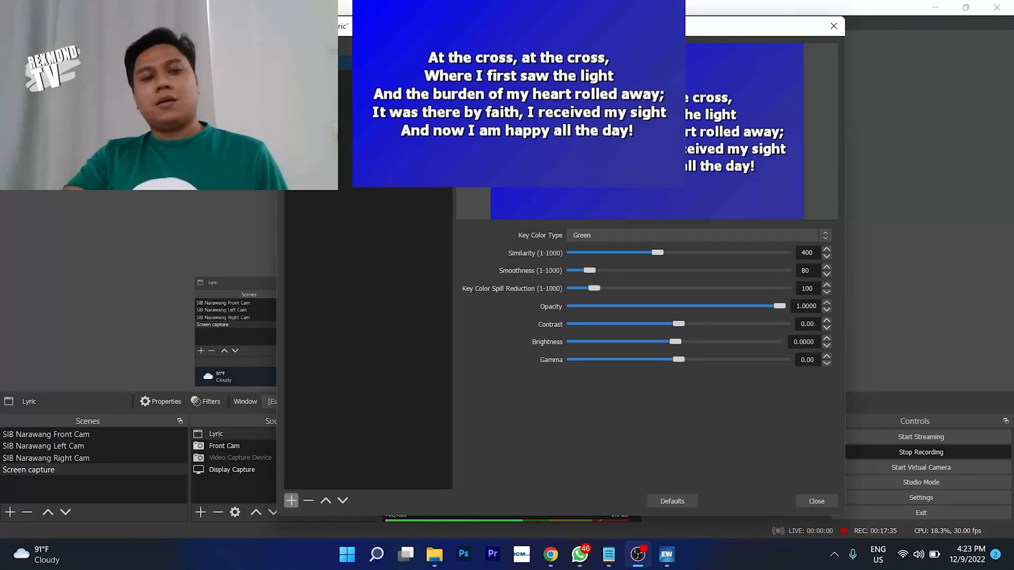
drag(278, 17, 485, 168)
drag(646, 188, 622, 112)
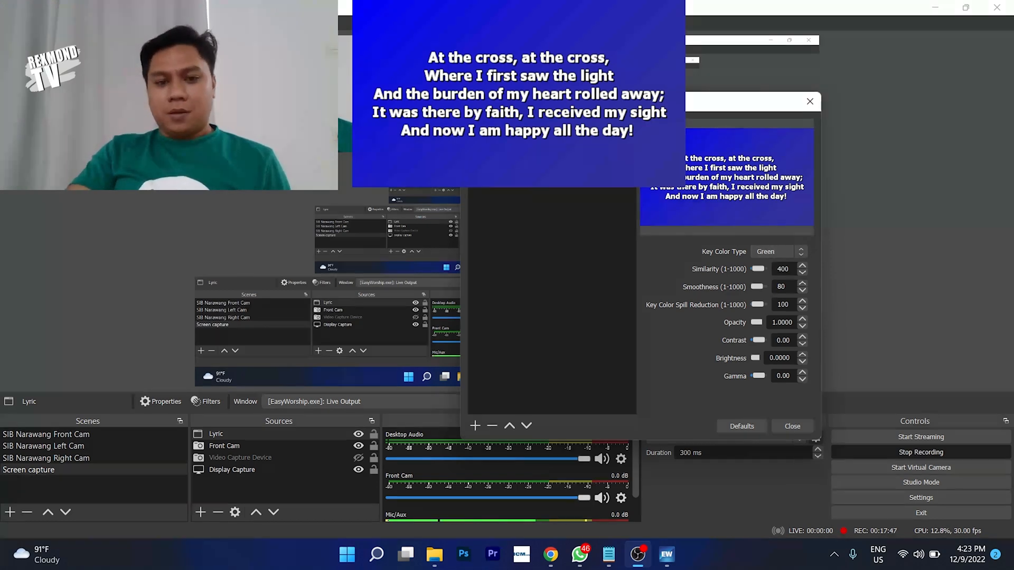
- Set the Lyric chroma key colour to Blue with similarity 290, then close the filters
click(765, 252)
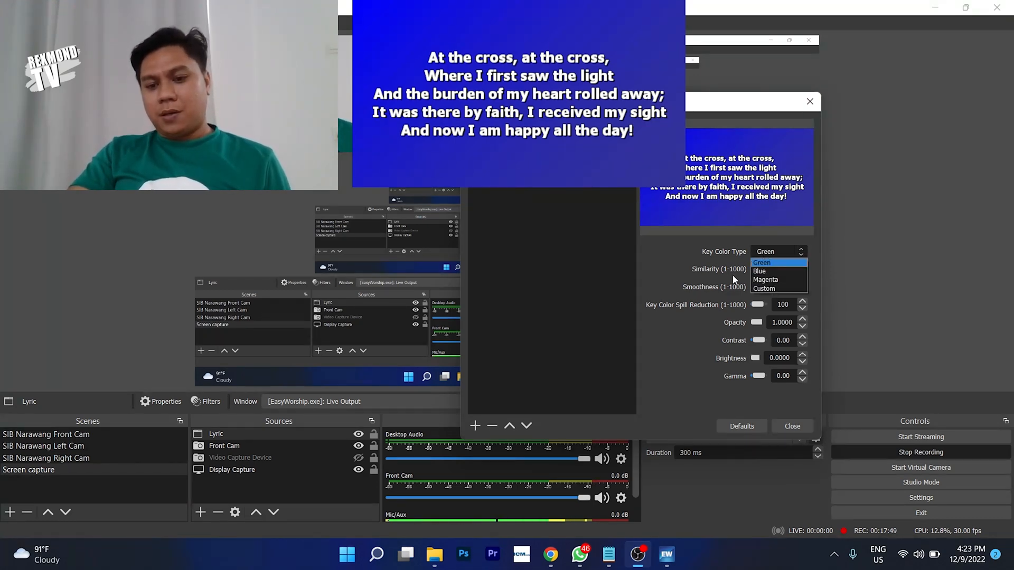
click(759, 272)
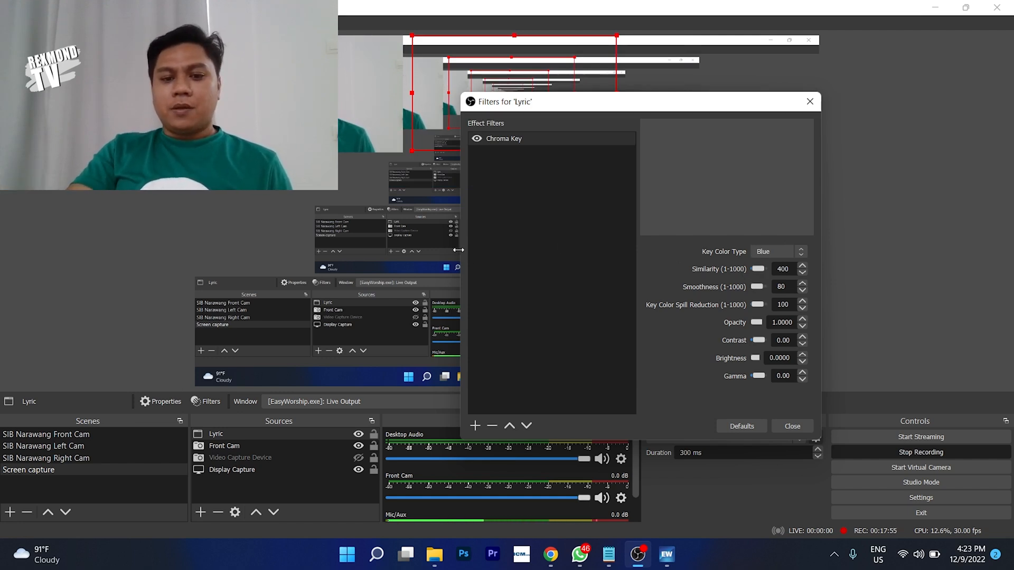
drag(467, 252, 377, 264)
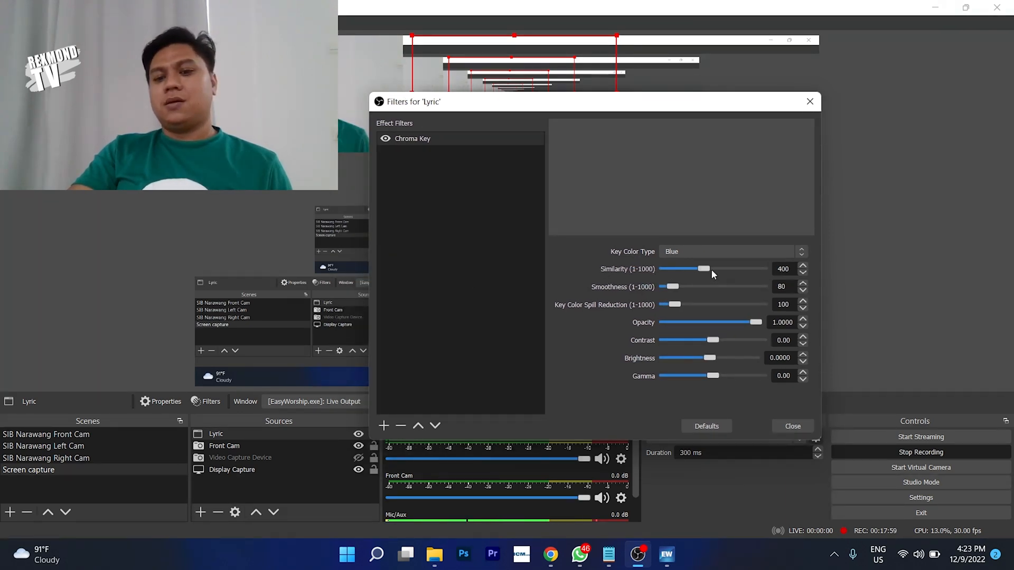
mouse_move(707, 272)
mouse_down()
mouse_move(689, 266)
mouse_move(700, 268)
mouse_up()
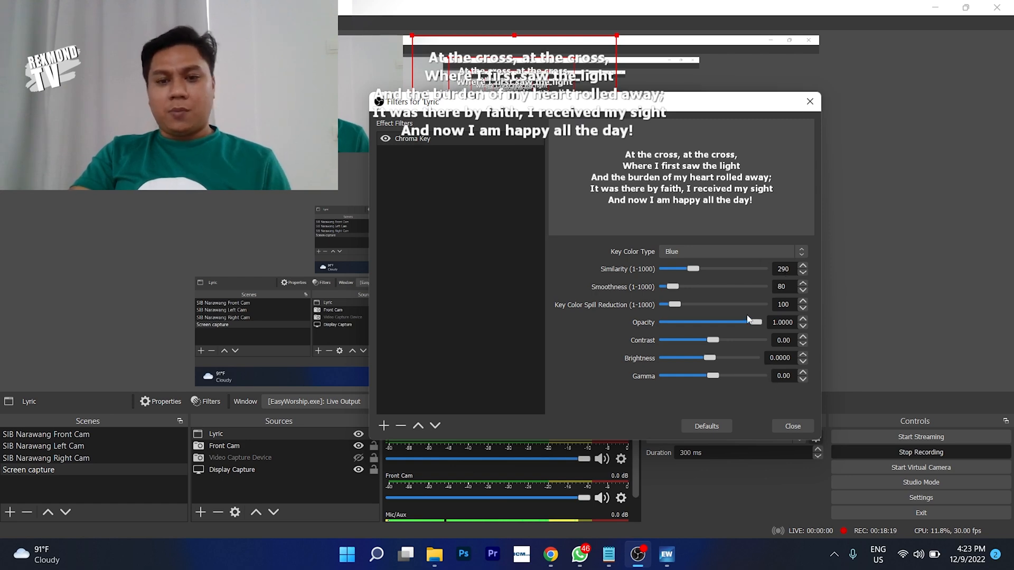
mouse_move(649, 109)
mouse_down()
mouse_move(616, 157)
mouse_move(641, 121)
mouse_up()
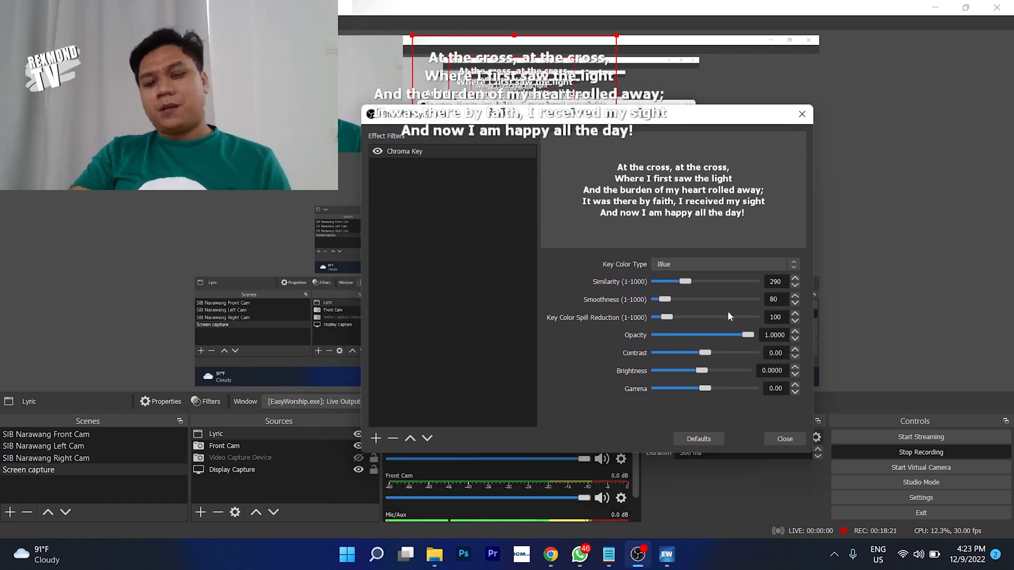
click(785, 440)
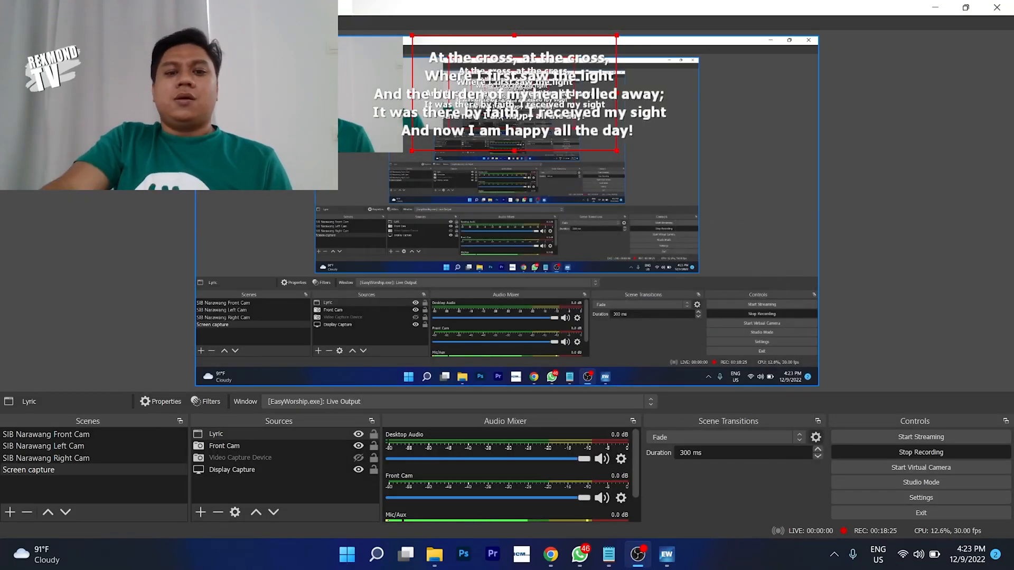
- Move the lyrics to the canvas's left middle and enlarge Front Cam to fill the frame behind them
drag(514, 87, 349, 186)
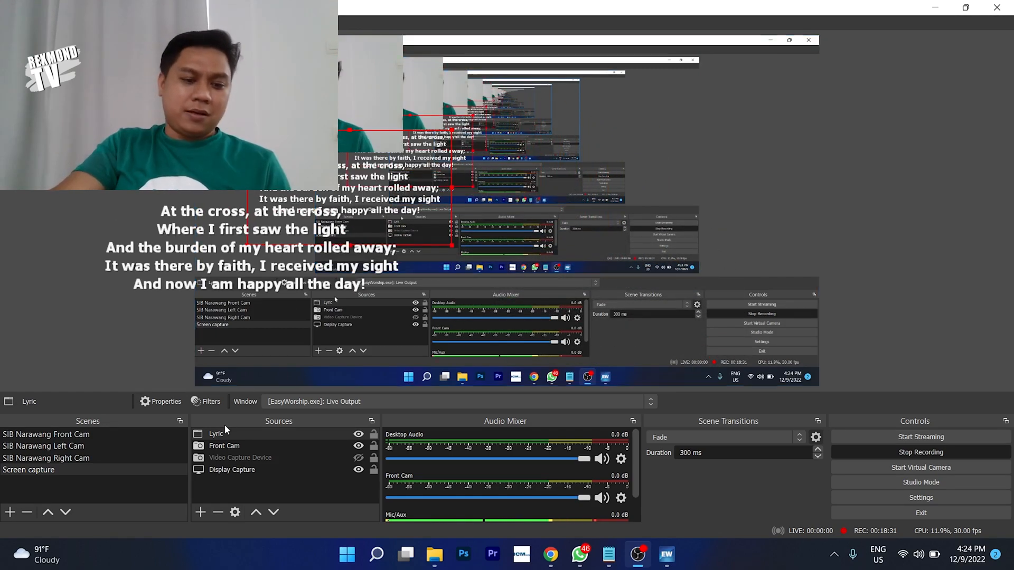
click(217, 436)
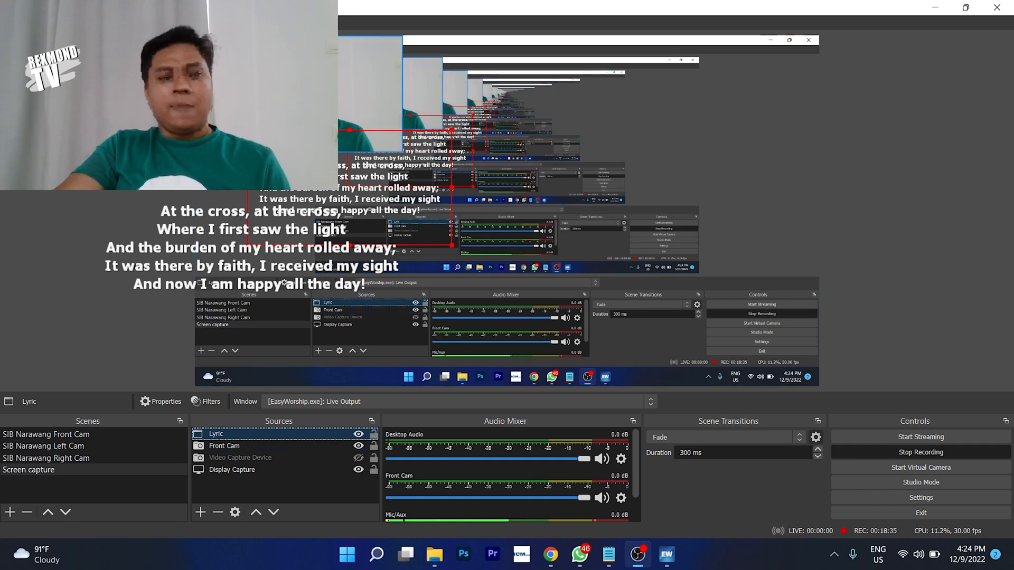
click(267, 105)
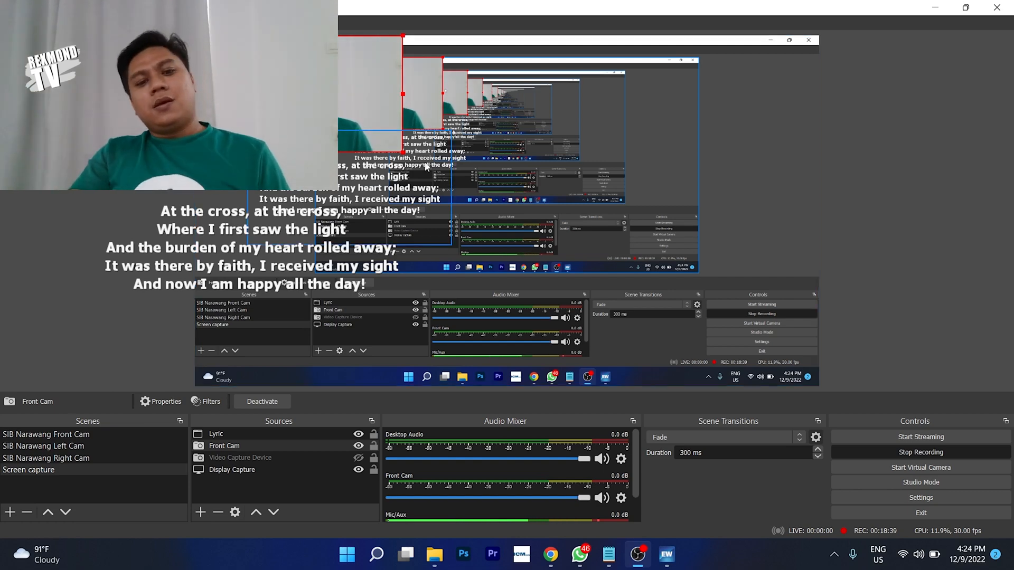
click(398, 150)
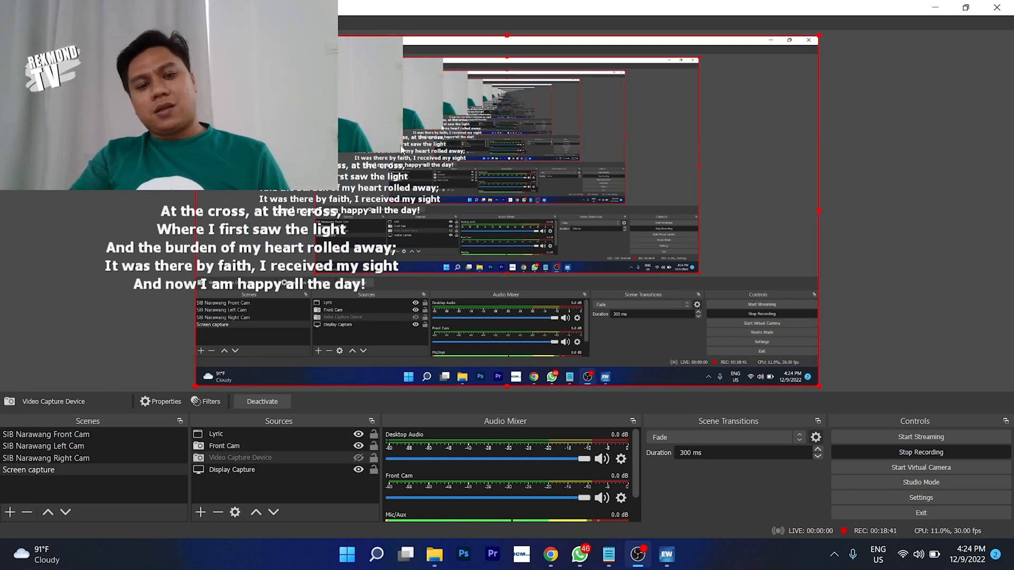
click(373, 121)
click(366, 99)
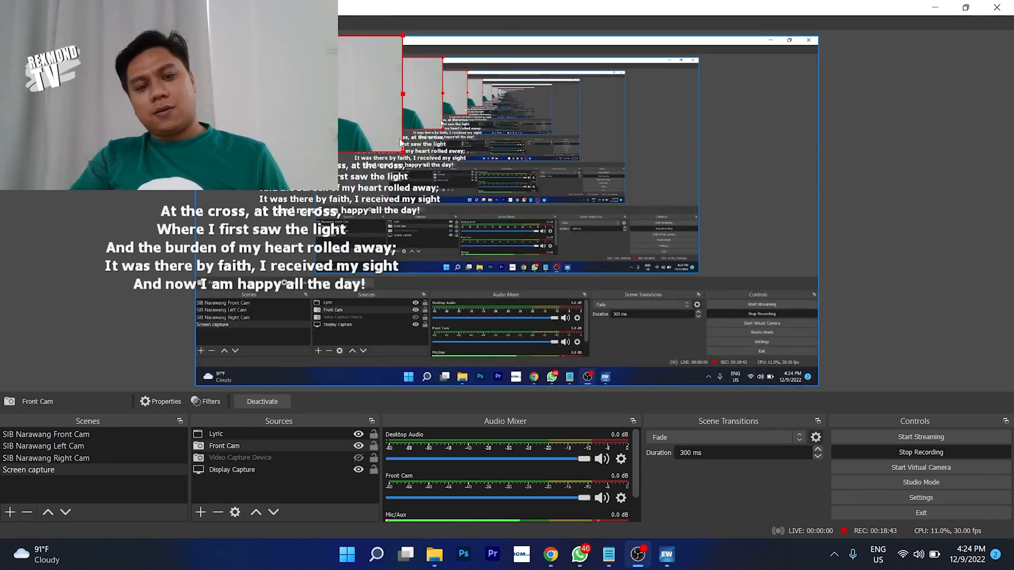
drag(402, 152, 818, 386)
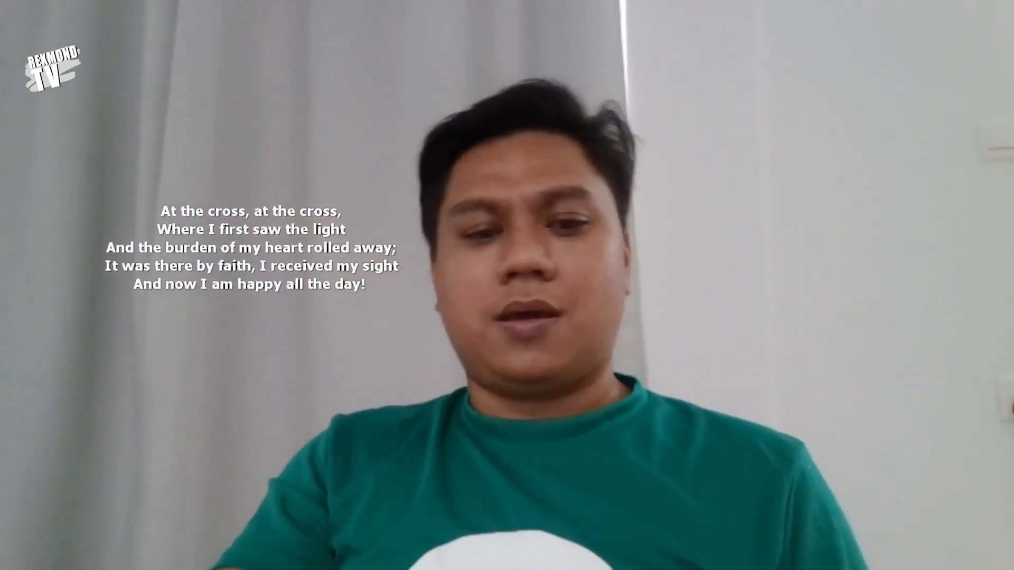
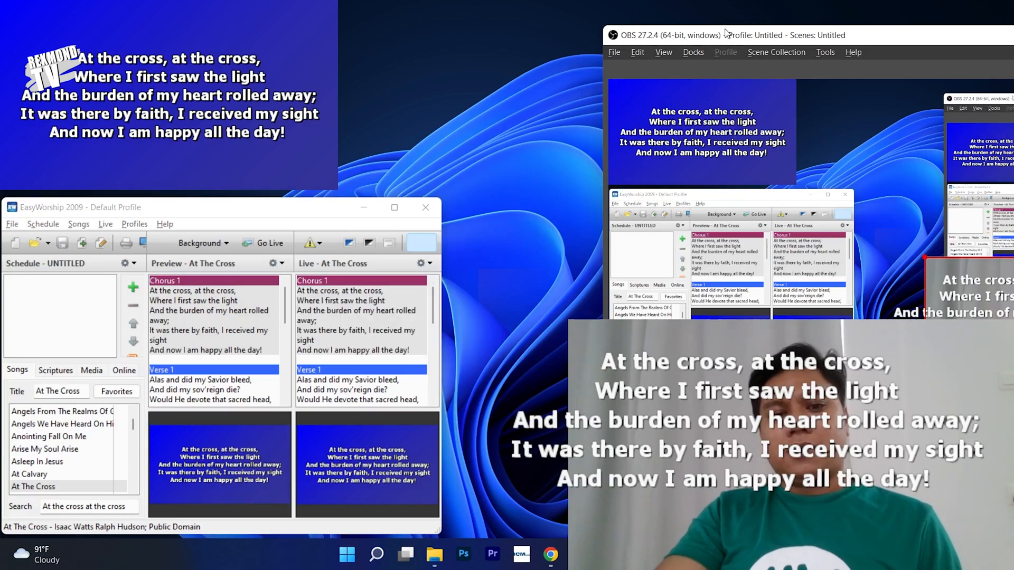
- Shift the OBS window up and to the left and bring EasyWorship to the front
drag(731, 37, 580, 14)
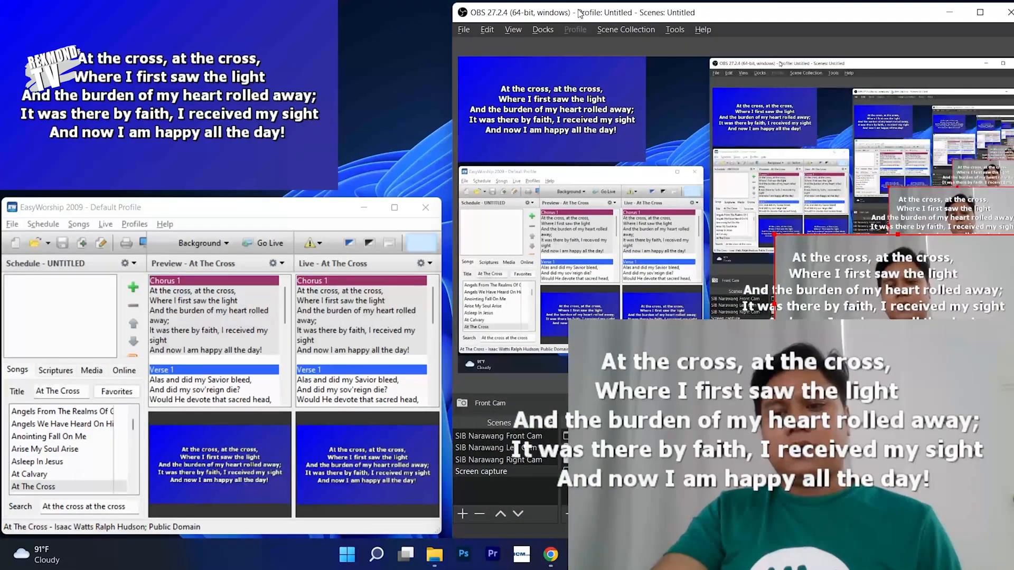
drag(809, 21, 792, 21)
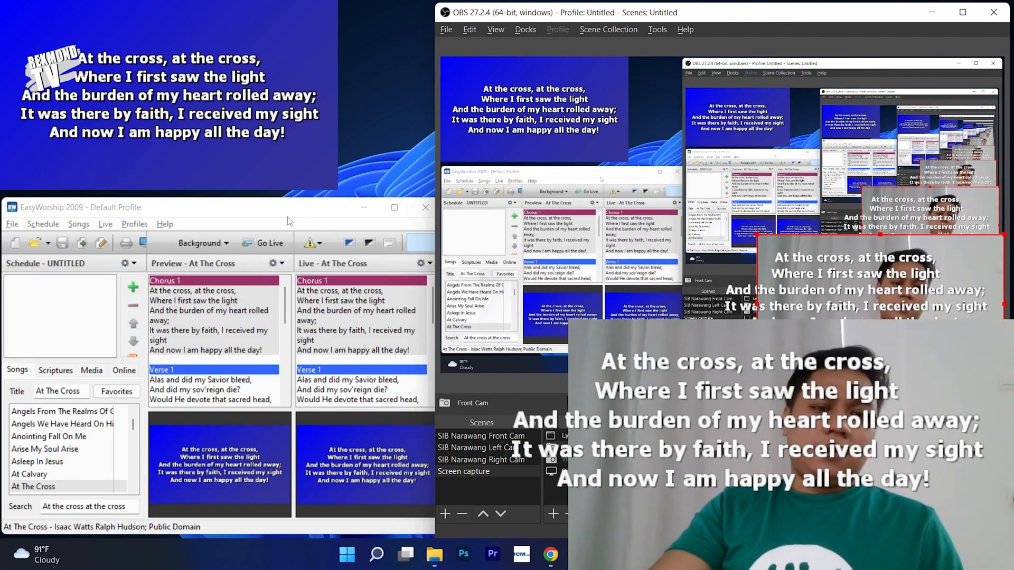
drag(290, 221, 285, 217)
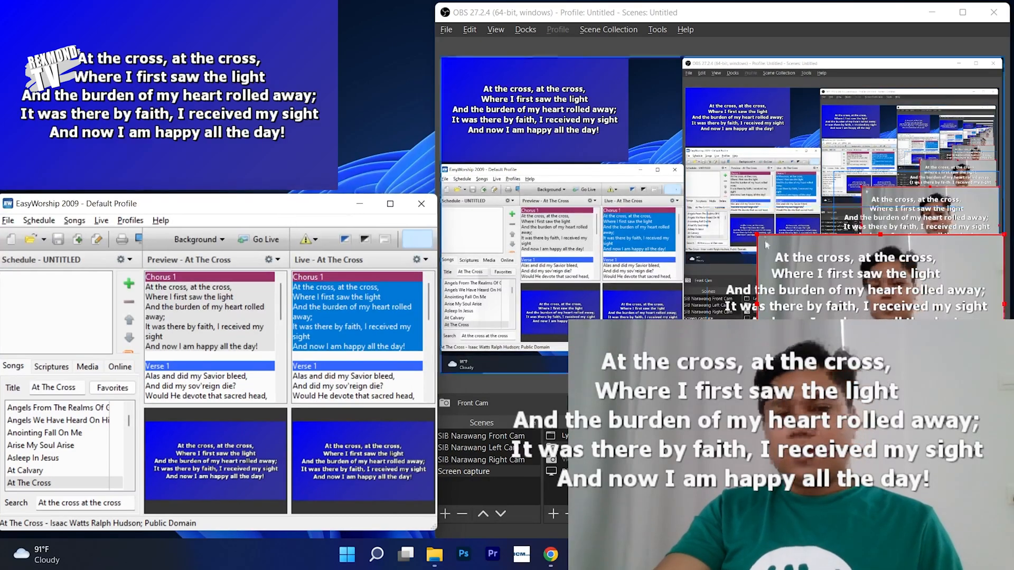
- Select the webcam source in the OBS preview and enlarge it up and to the left
drag(760, 238, 724, 198)
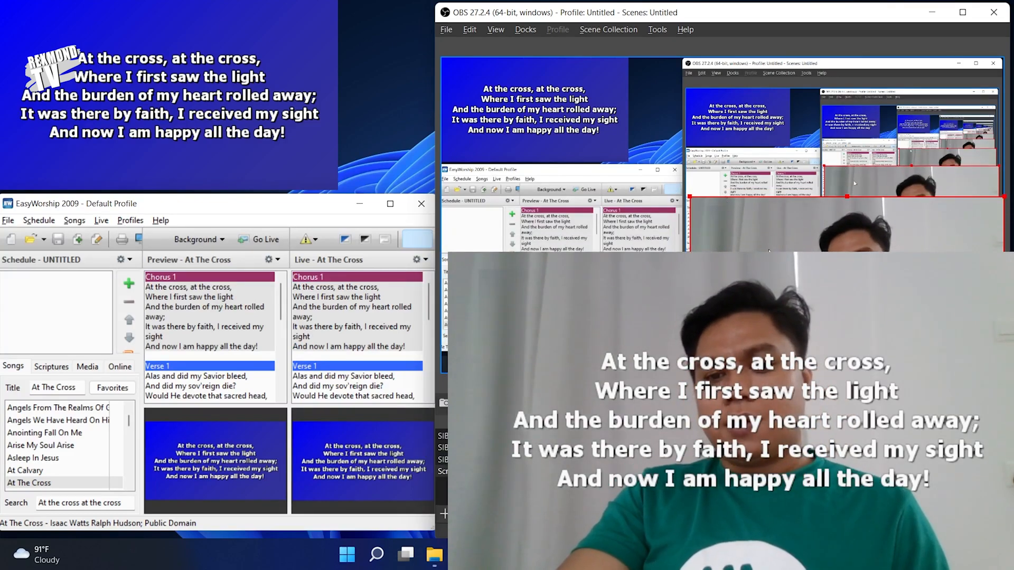
click(855, 227)
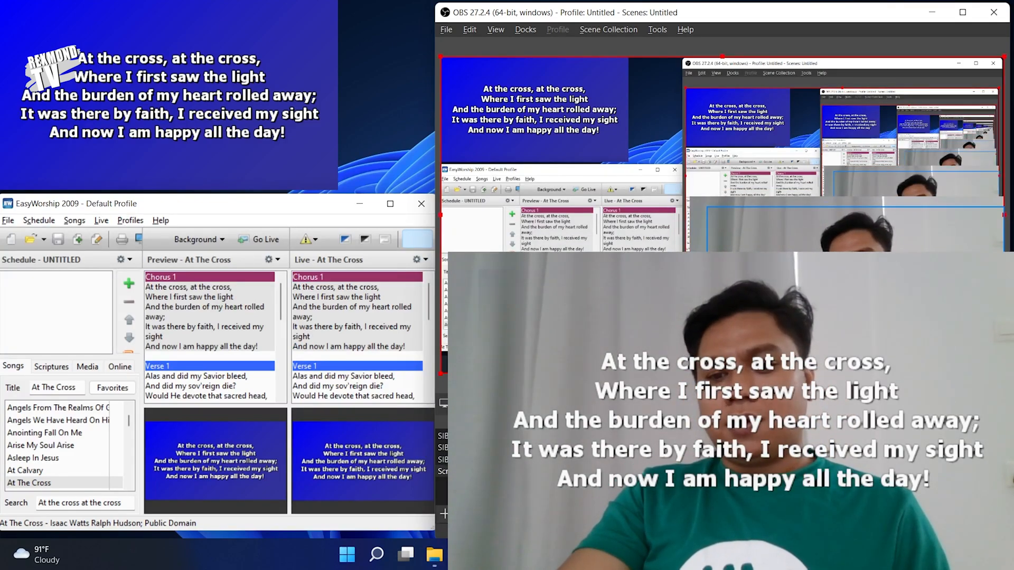
click(856, 227)
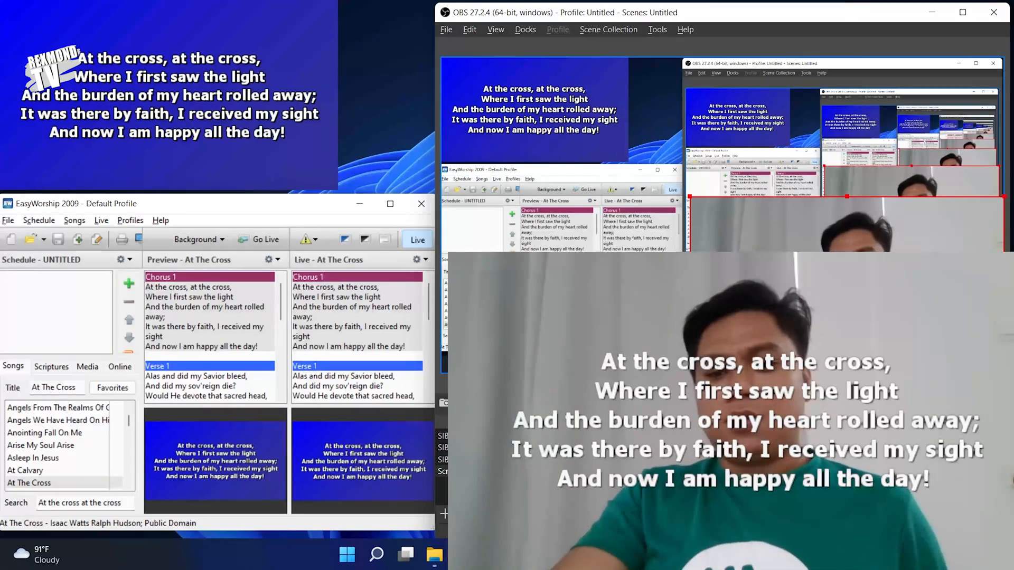
click(722, 285)
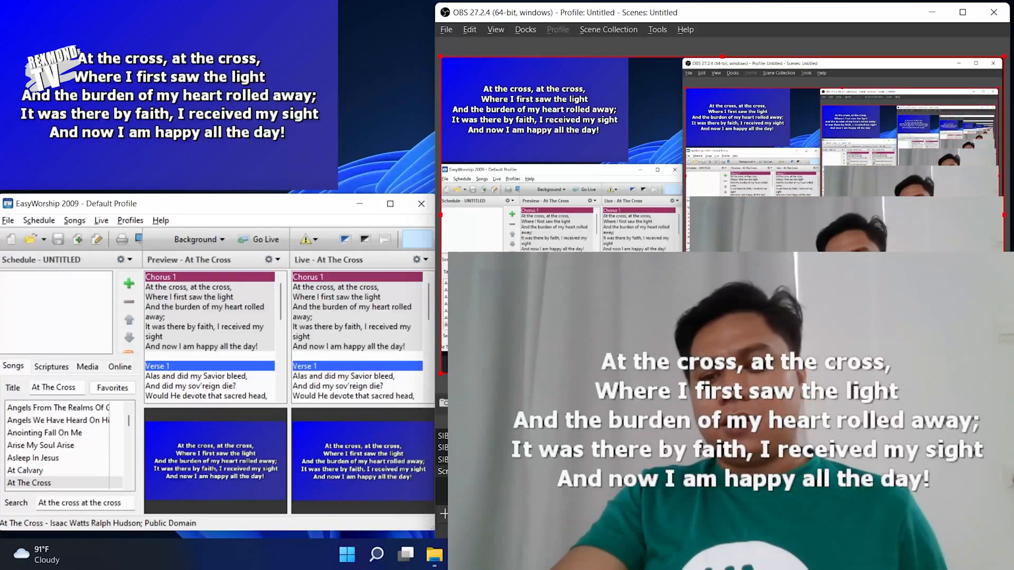
click(705, 206)
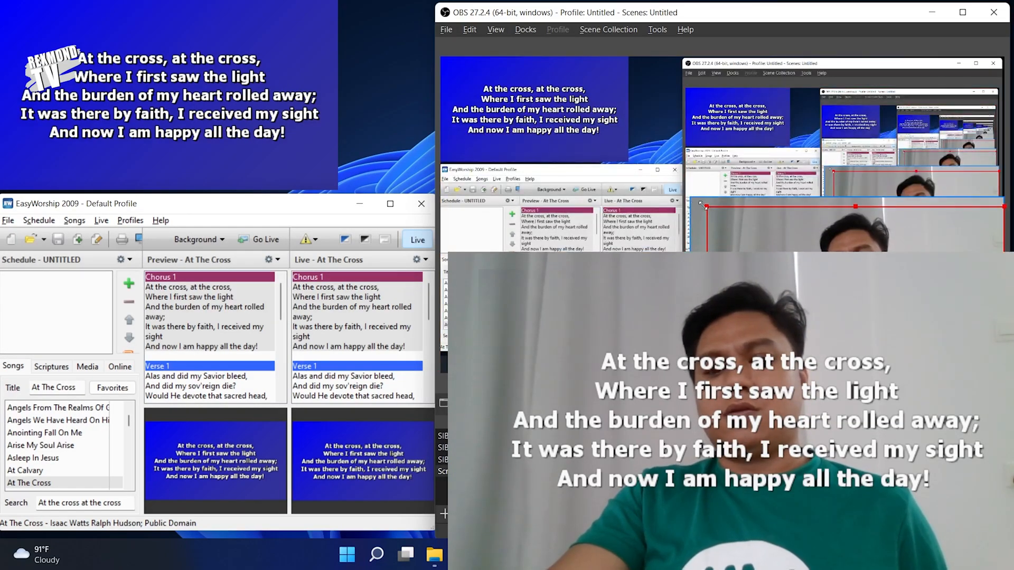
mouse_move(703, 211)
mouse_down()
mouse_move(442, 58)
mouse_move(717, 211)
mouse_up()
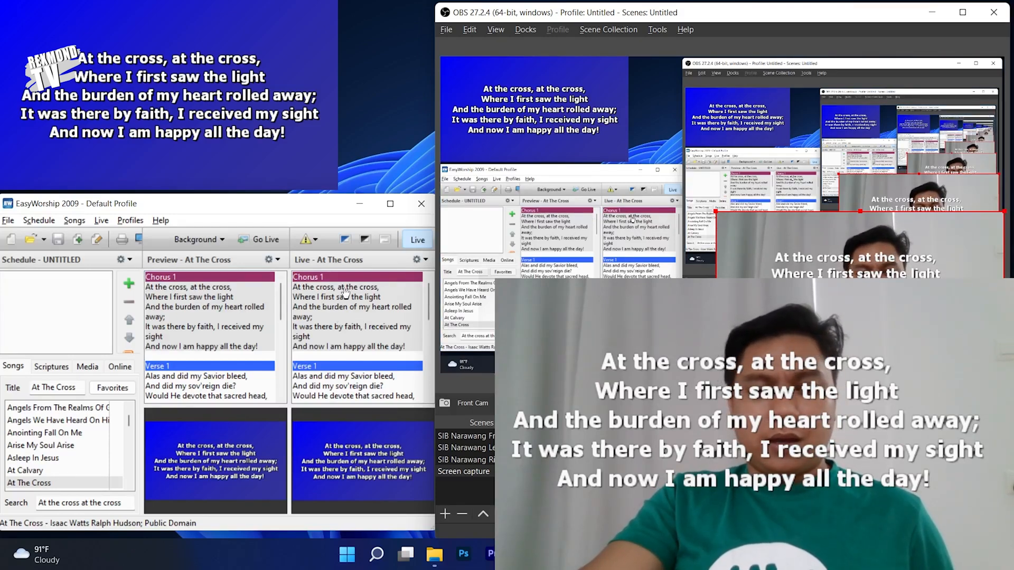
- Put Chorus 1 live, then advance the live lyrics through Verses 1 to 5
click(342, 314)
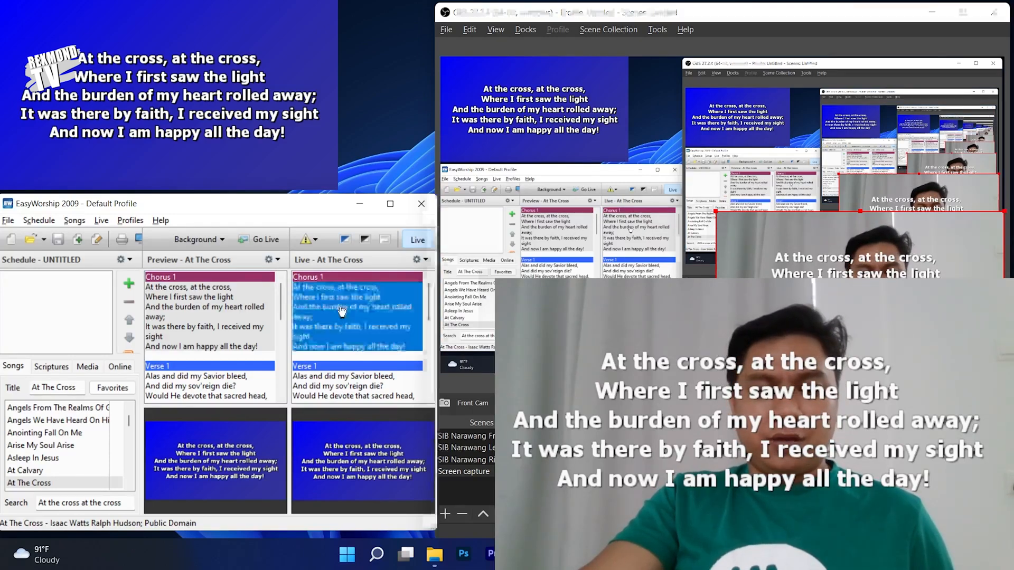
click(342, 391)
click(344, 392)
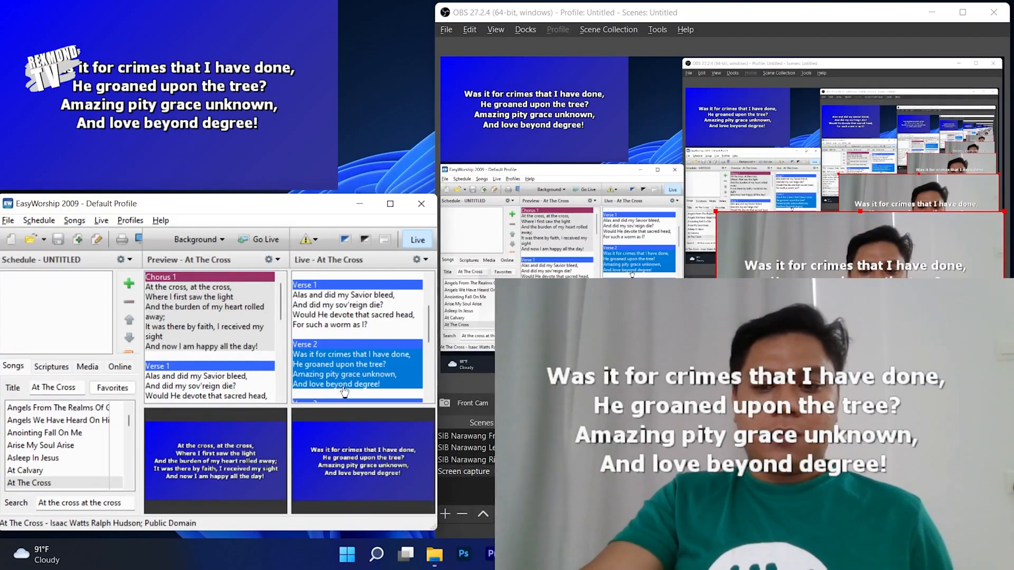
scroll(344, 392, down, 3)
click(357, 349)
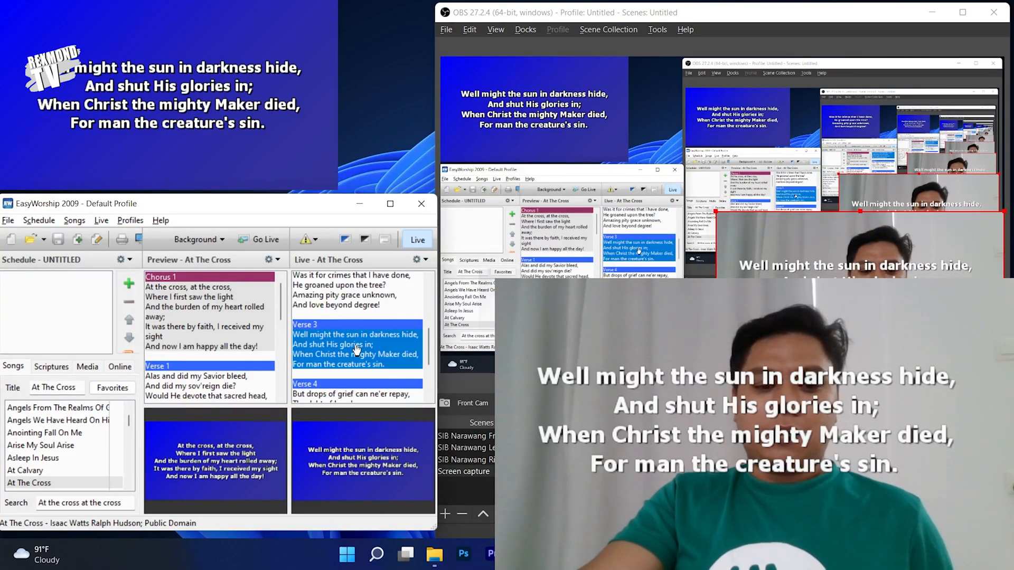
scroll(357, 350, down, 1)
click(353, 372)
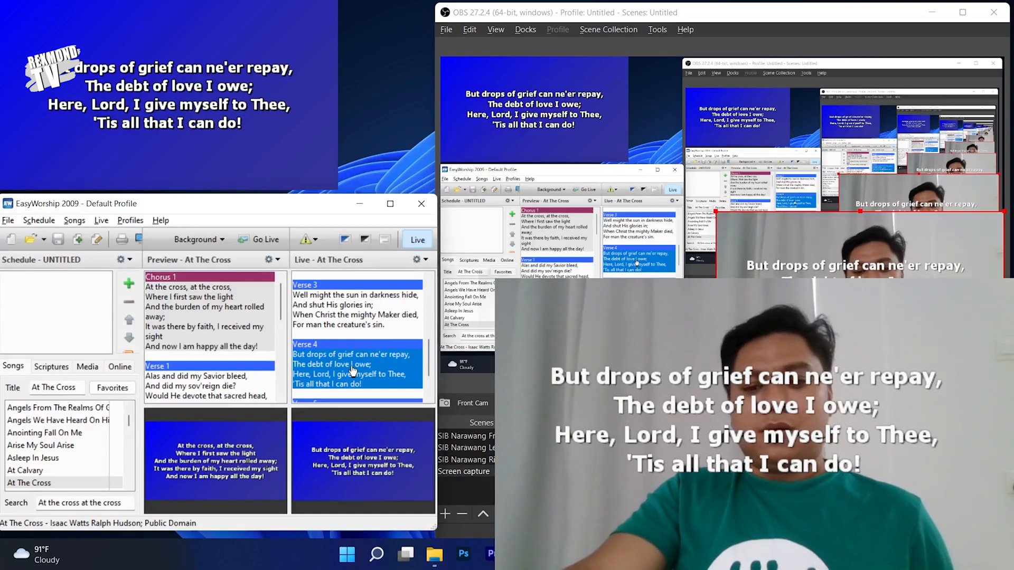
scroll(353, 371, down, 1)
click(359, 359)
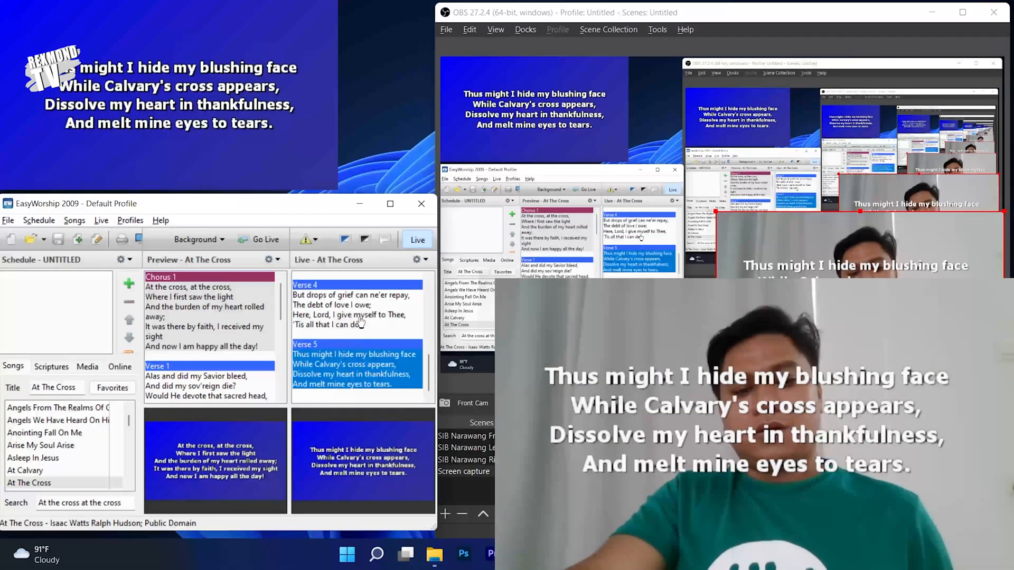
- Step the live lyrics back to Verse 2, then forward again to leave Verse 4 live
click(361, 321)
scroll(360, 321, up, 1)
click(355, 318)
scroll(355, 318, up, 1)
click(352, 315)
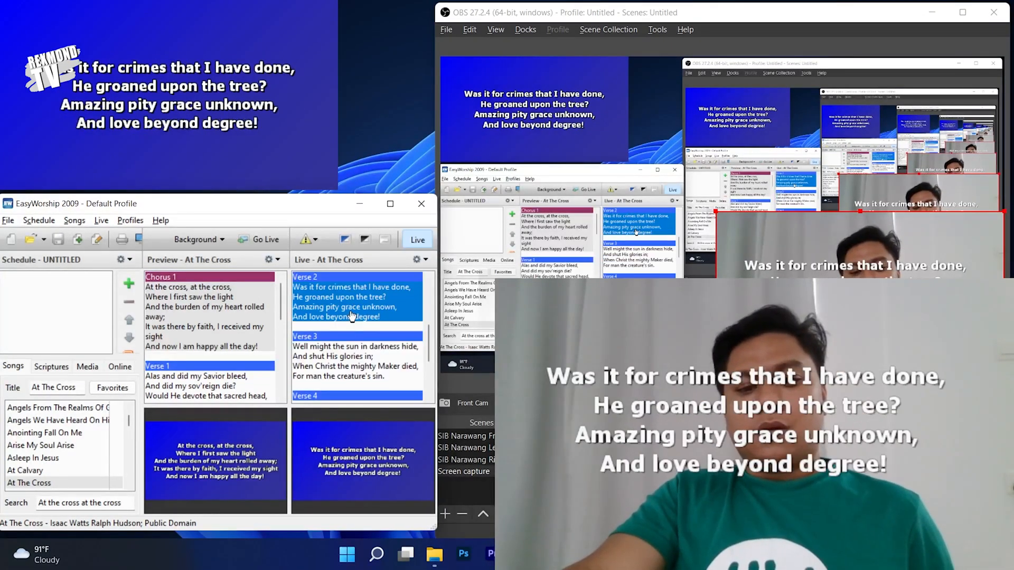
scroll(352, 315, up, 1)
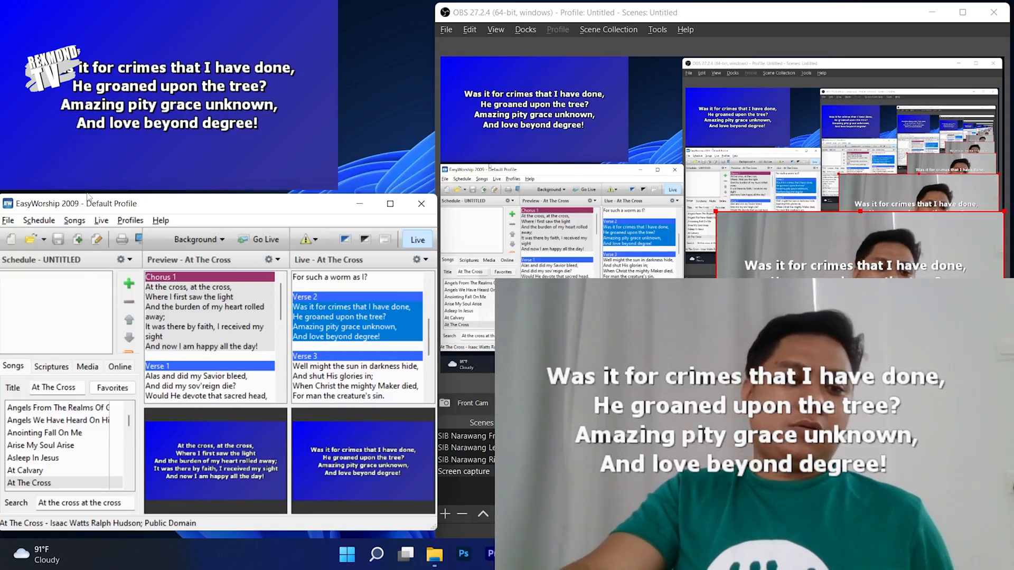
scroll(385, 360, down, 1)
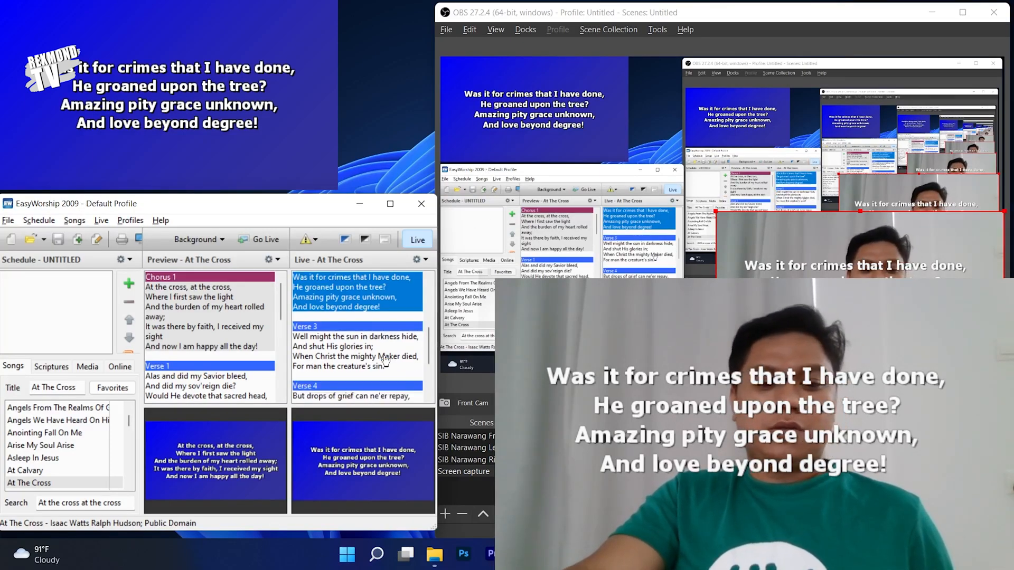
click(385, 360)
scroll(383, 358, down, 1)
click(380, 357)
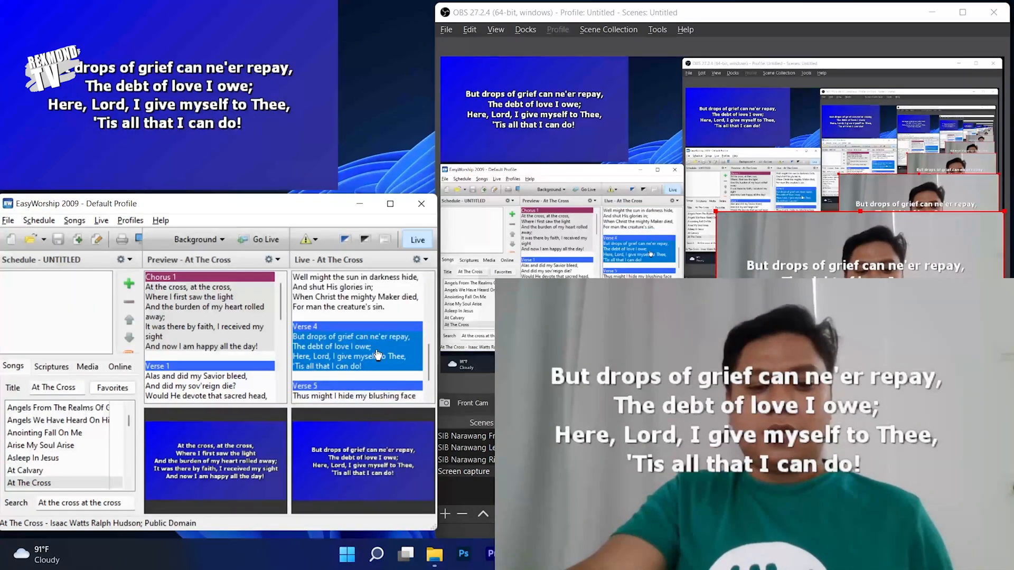
scroll(378, 354, down, 1)
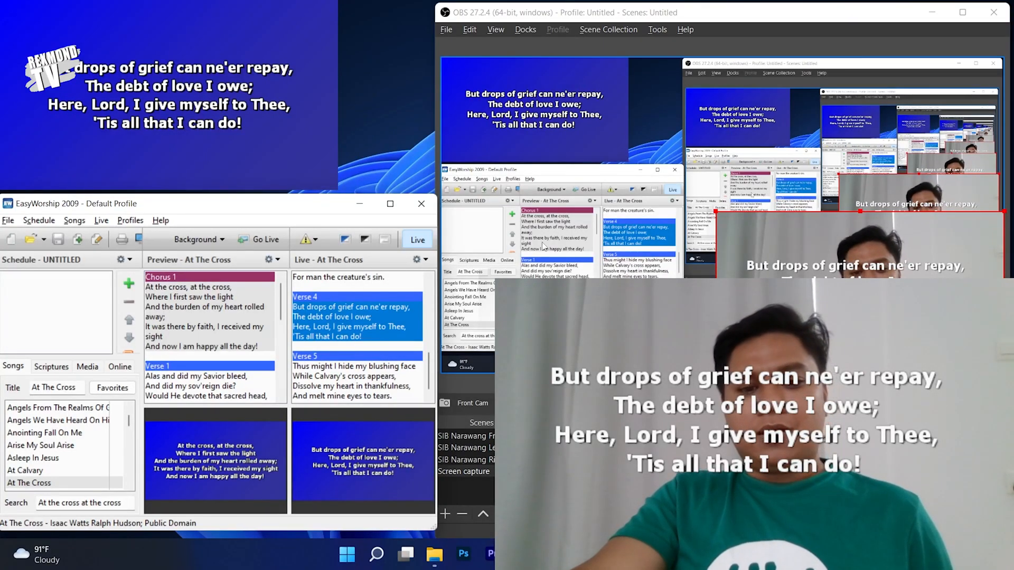
scroll(359, 365, down, 1)
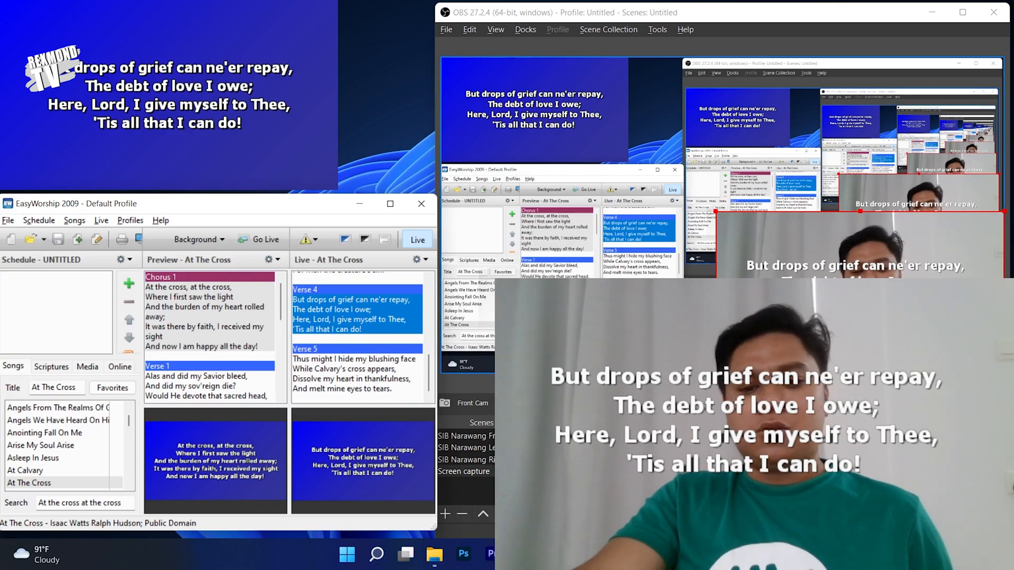
click(779, 238)
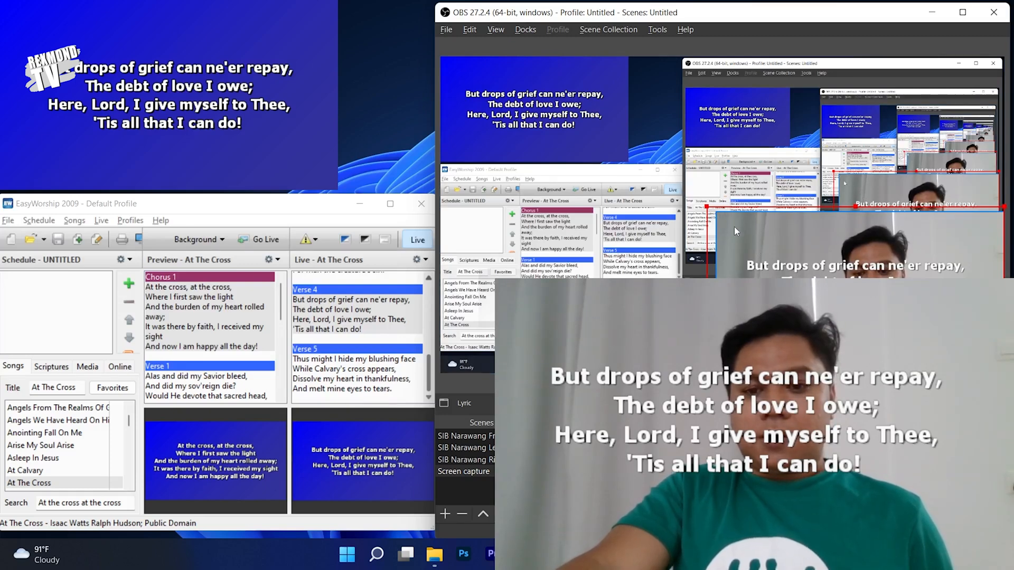
- Shrink the Lyric and Front Cam sources, then drag the lyrics to the top-left over the webcam
drag(706, 206, 791, 254)
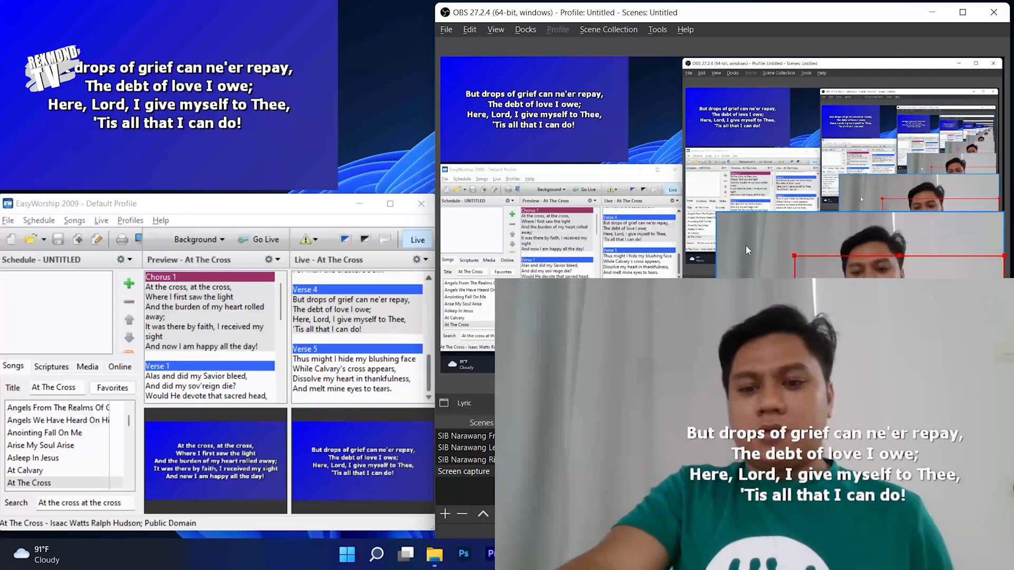
click(736, 229)
drag(717, 212, 501, 71)
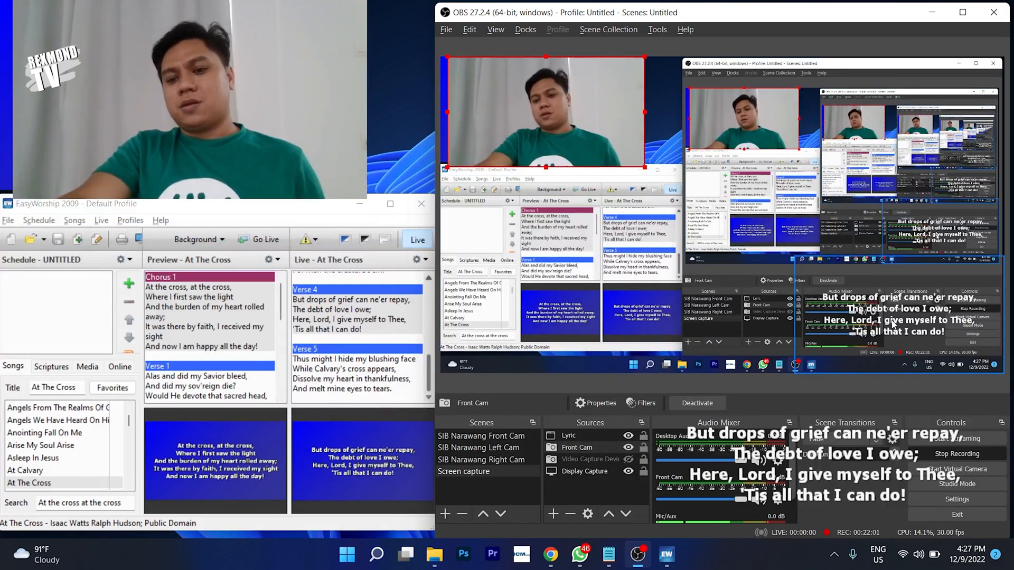
drag(904, 314, 546, 116)
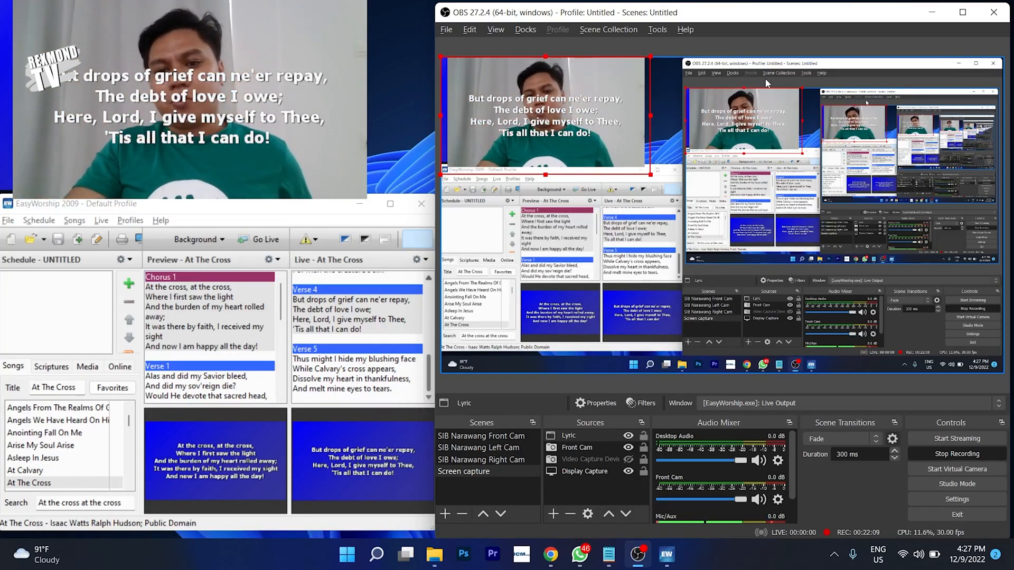
double_click(800, 16)
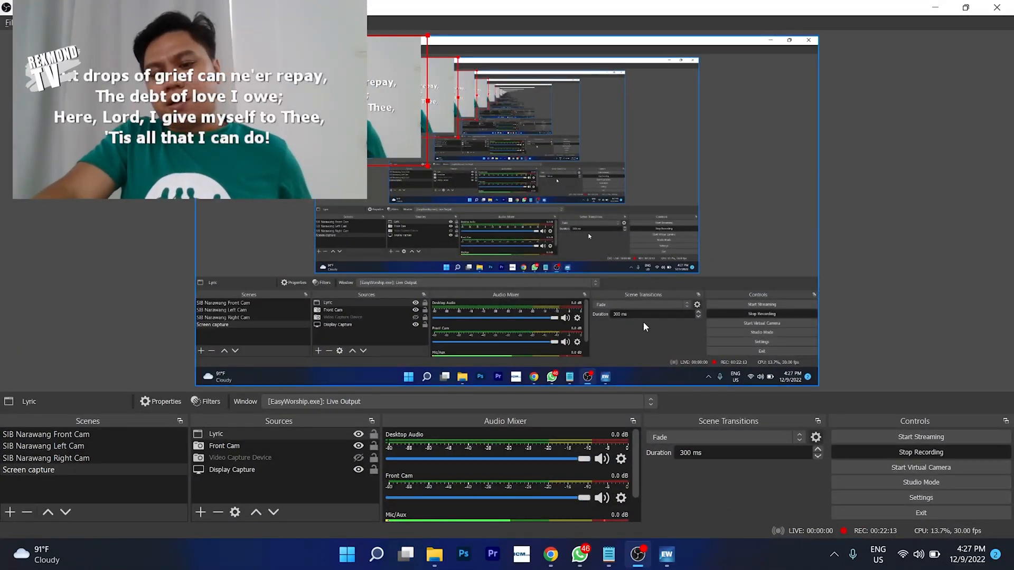
click(919, 484)
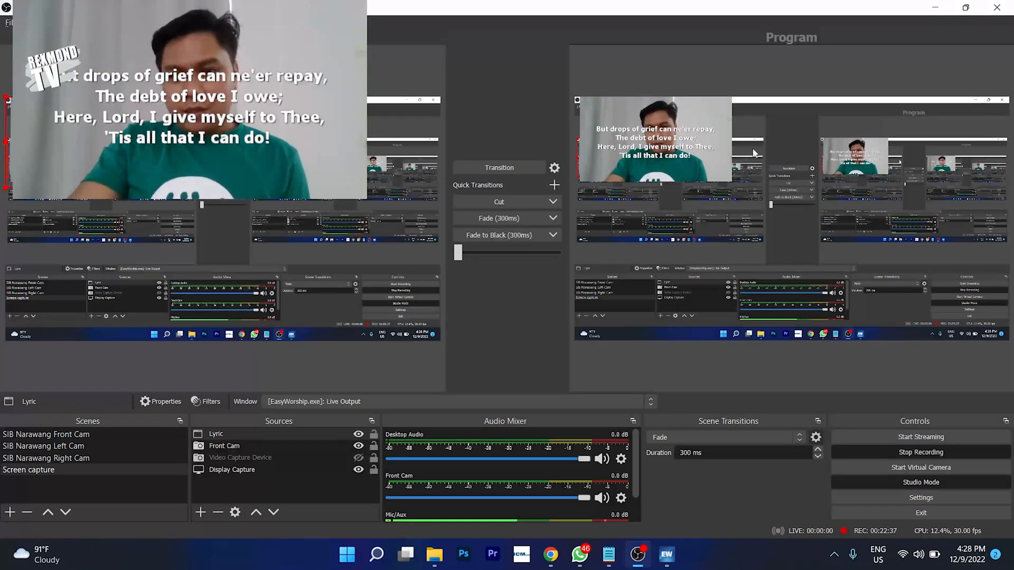
right_click(804, 219)
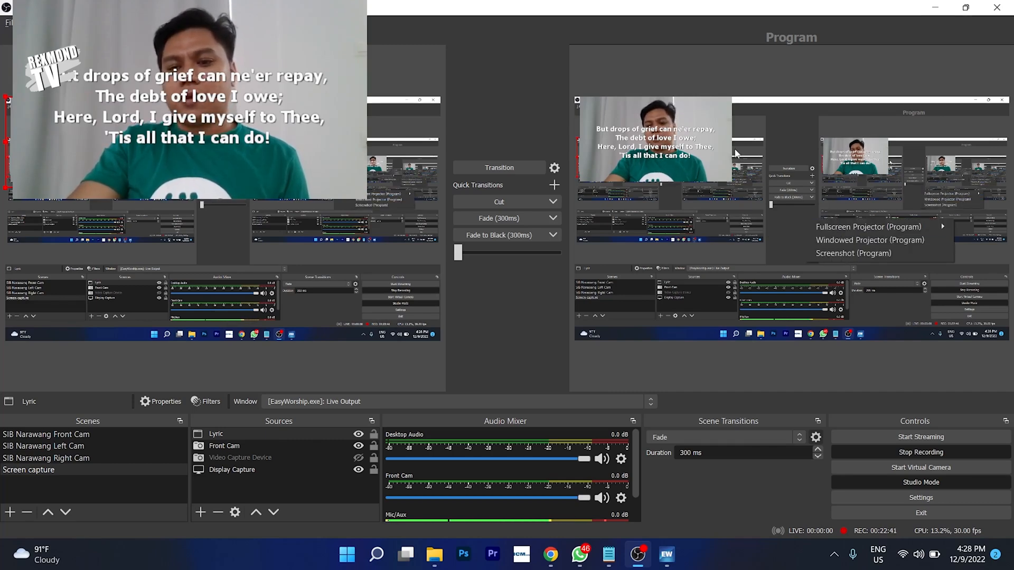
right_click(778, 223)
right_click(778, 223)
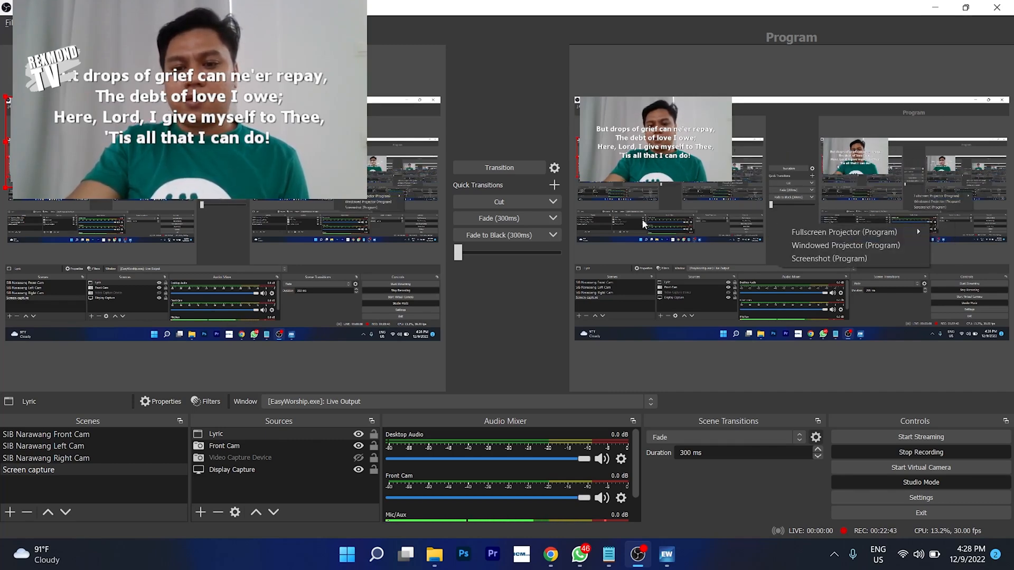
right_click(777, 170)
mouse_move(804, 182)
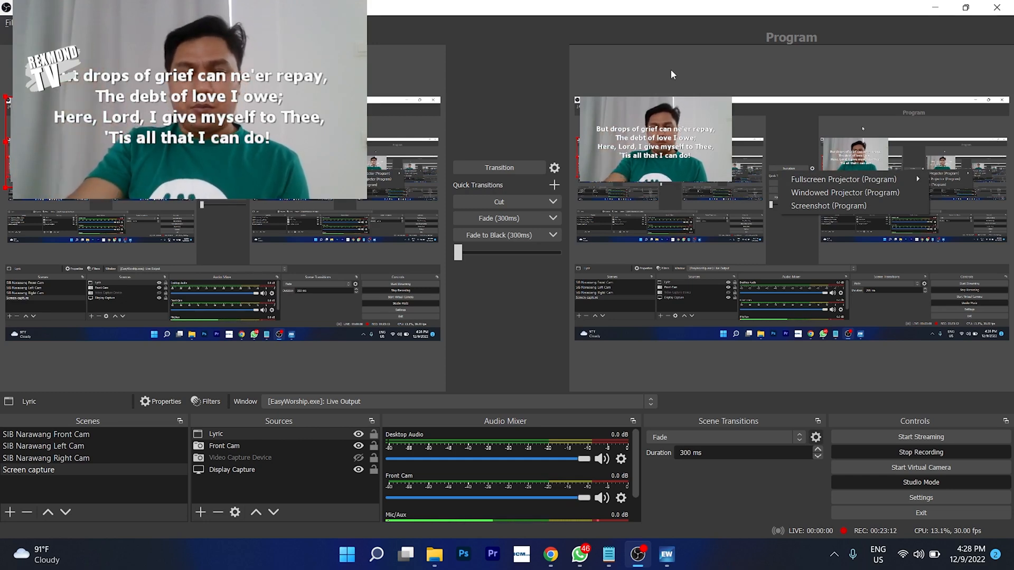
click(531, 70)
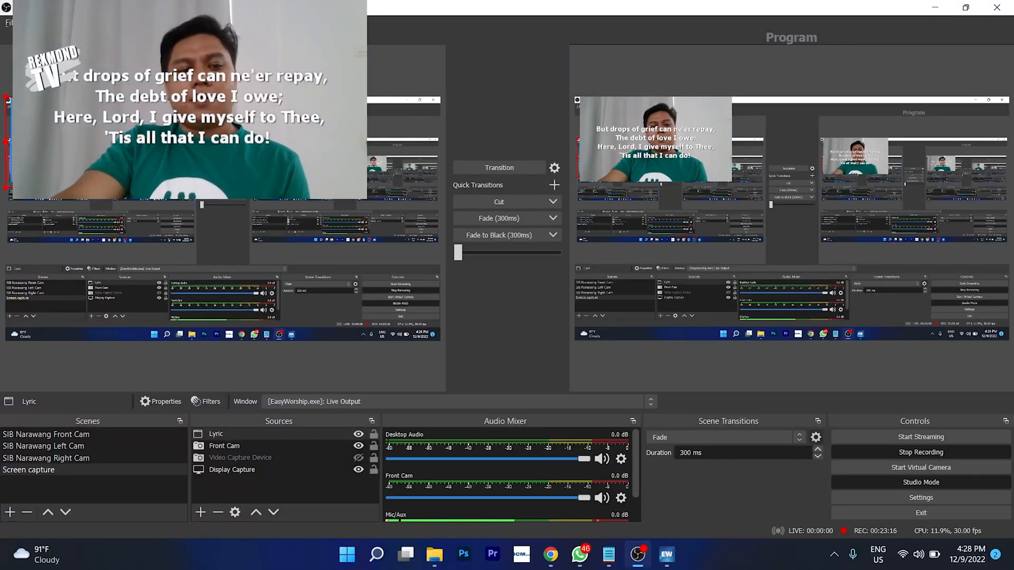
- Stretch the Front Cam webcam to fill the OBS preview canvas
click(86, 139)
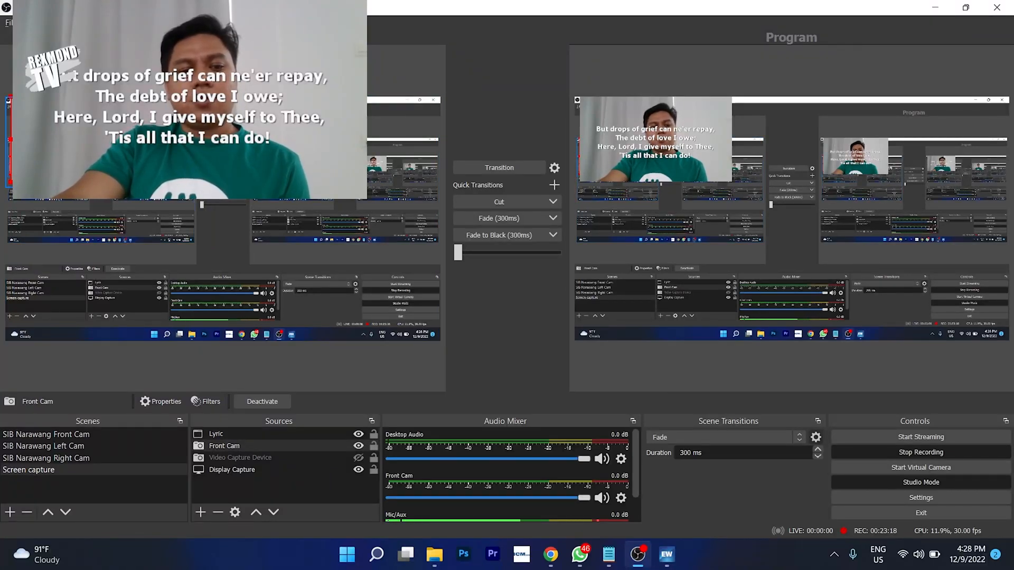
drag(168, 185, 233, 218)
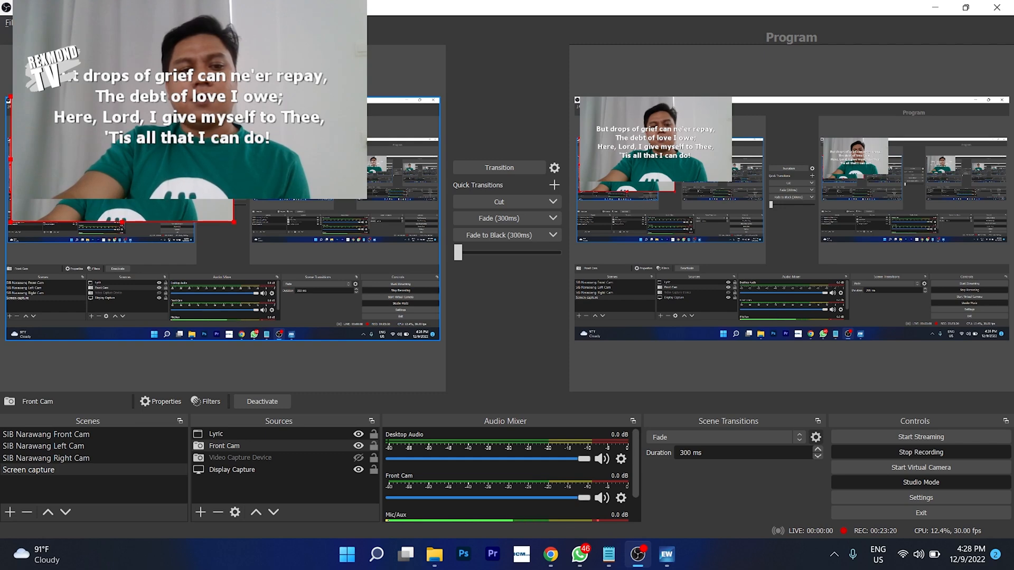
click(287, 219)
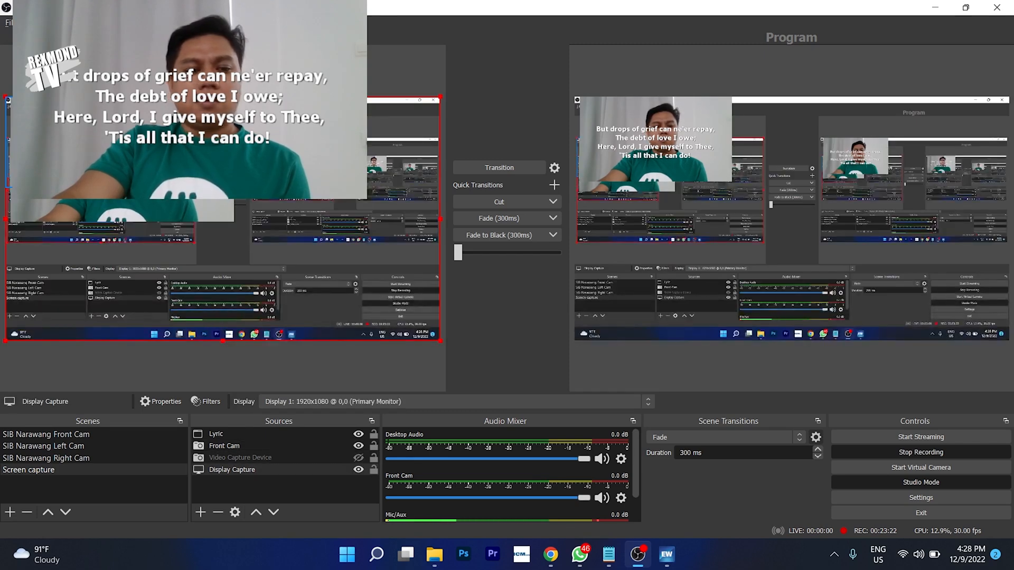
click(86, 142)
click(86, 142)
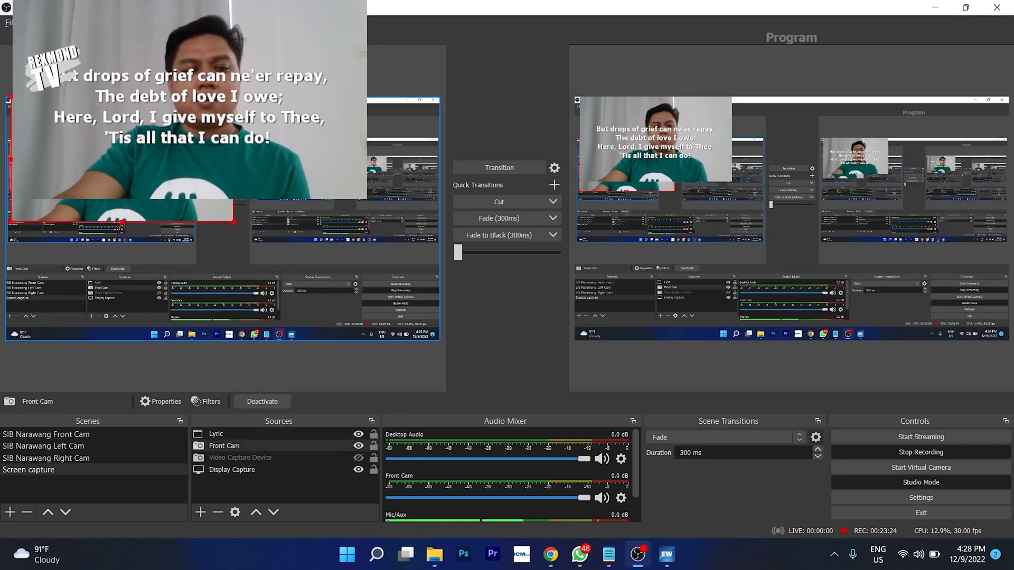
click(86, 142)
click(86, 142)
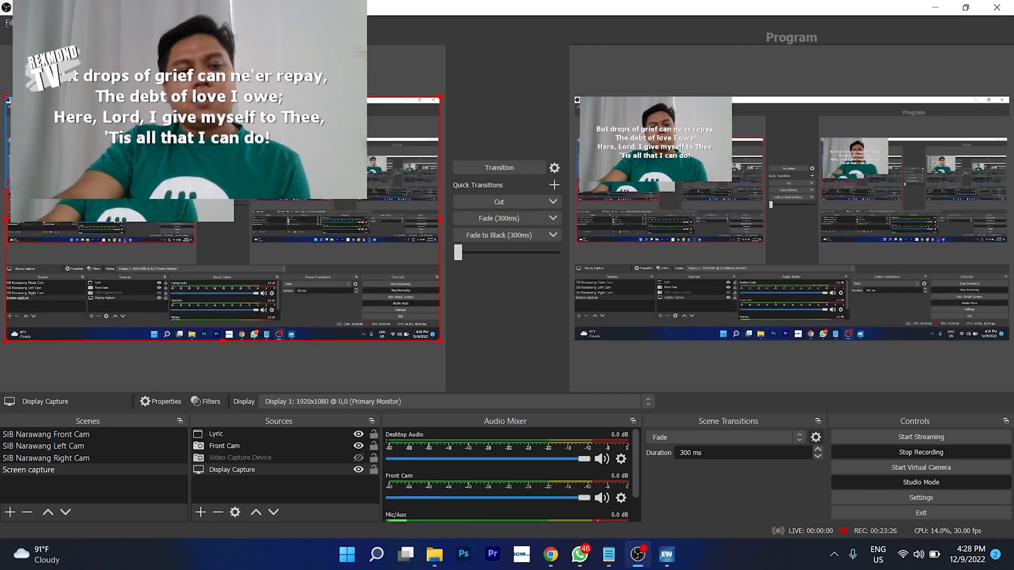
click(231, 219)
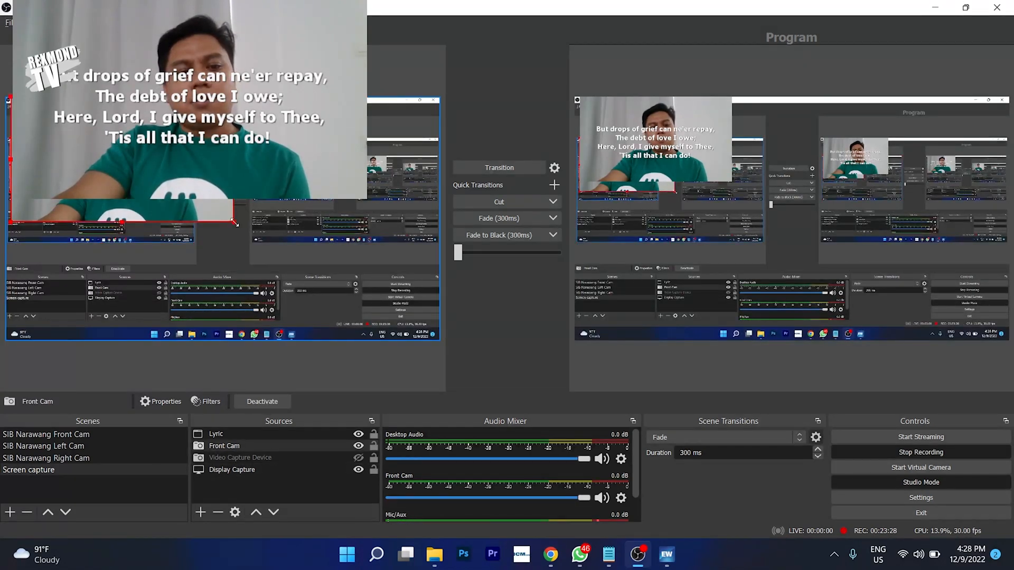
drag(235, 224, 369, 340)
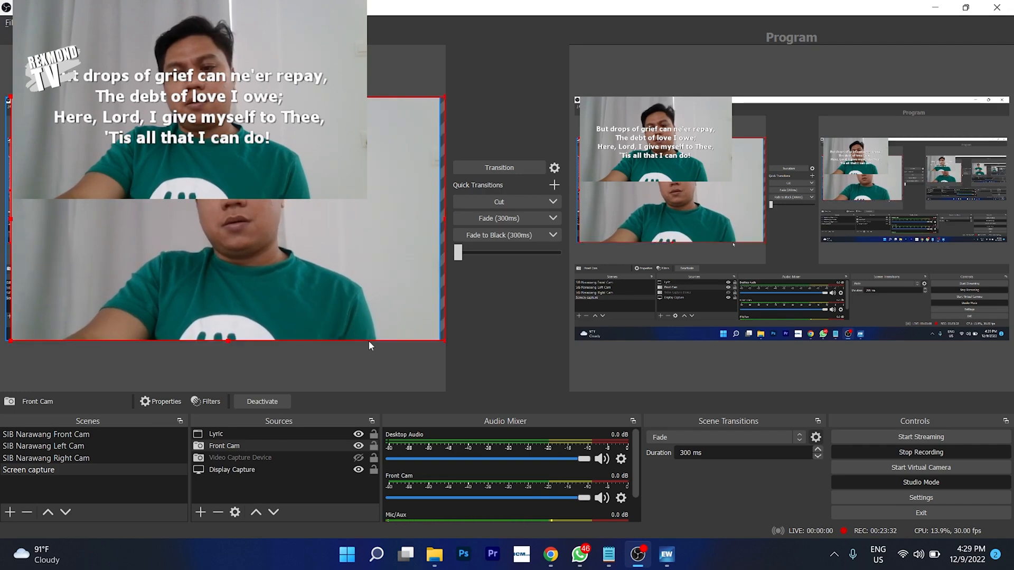
- Enlarge the Lyric source to fill the preview, then shrink it back down
click(368, 341)
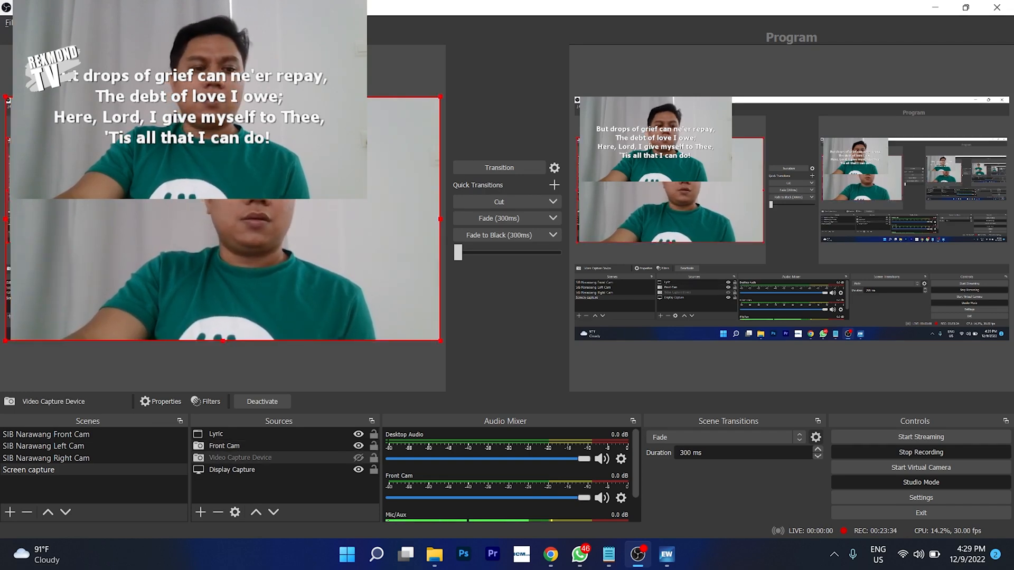
click(187, 141)
drag(200, 213, 407, 337)
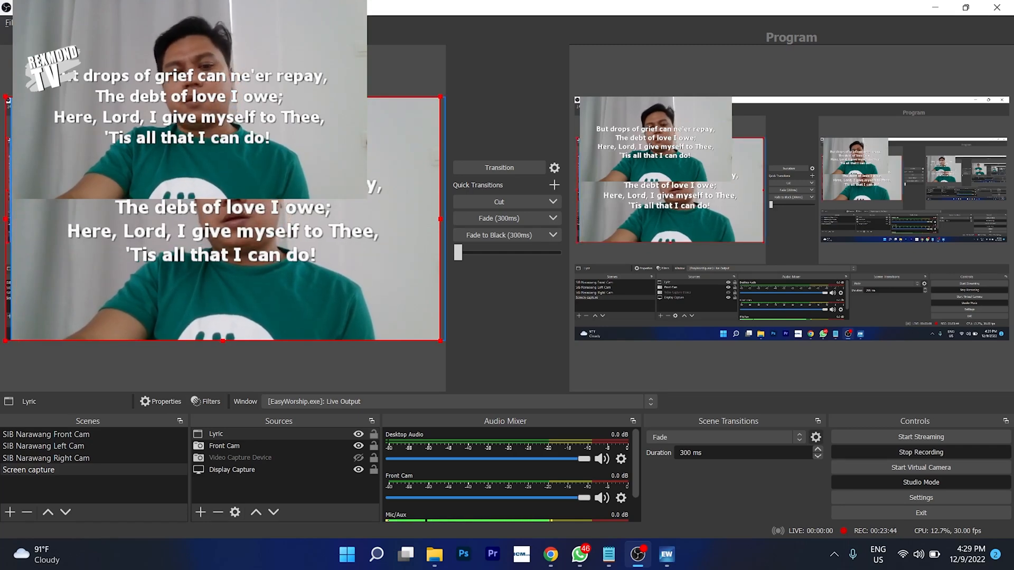
drag(436, 338, 238, 225)
- Shrink the webcam back to a small top-left box and move the restored OBS window aside
click(329, 226)
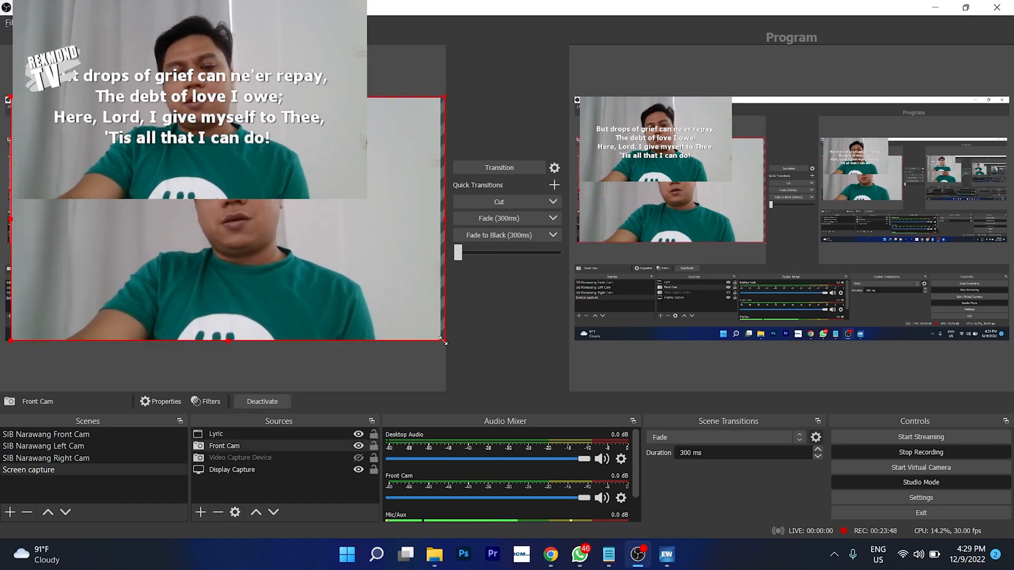
drag(444, 341, 236, 225)
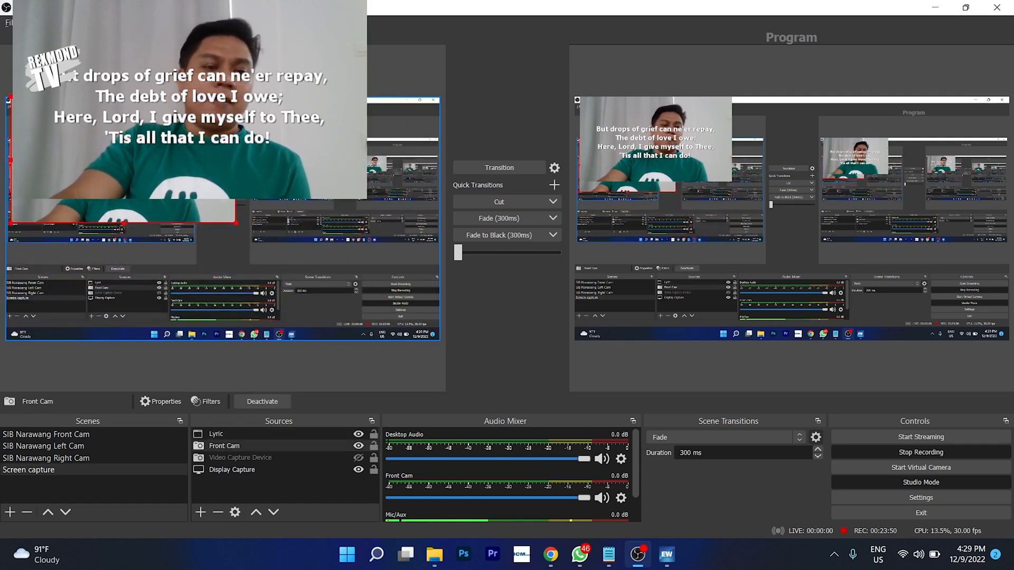
click(247, 194)
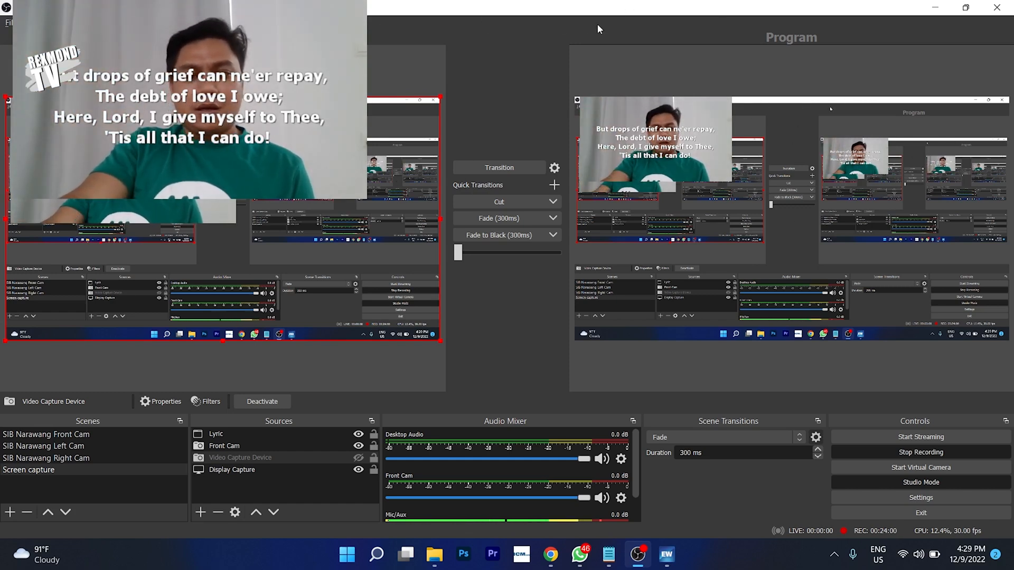
drag(223, 253, 229, 278)
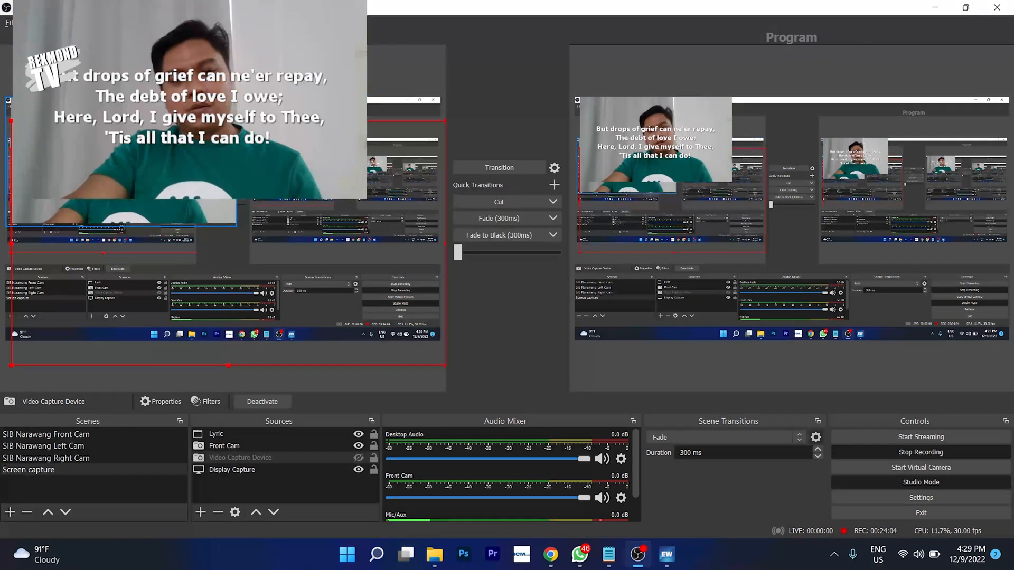
click(121, 162)
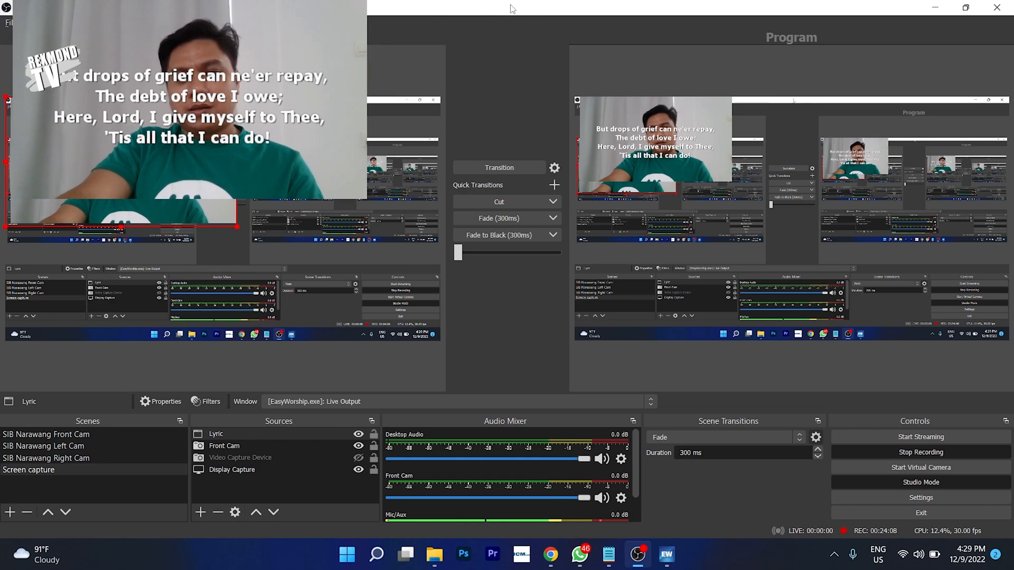
drag(512, 8, 777, 36)
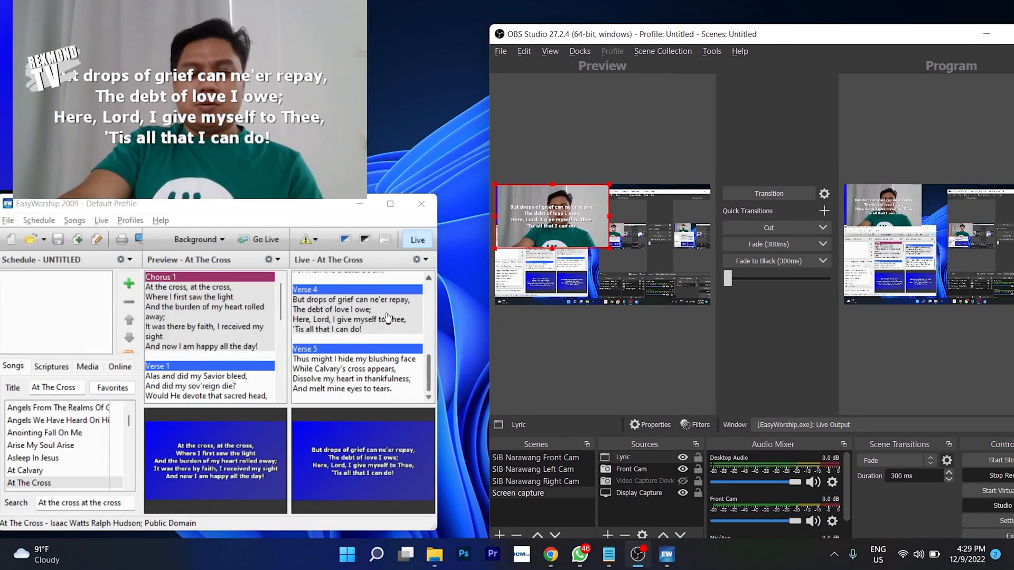
- Put Verse 5 live, then step back through Verses 4, 3 and 2 to Verse 1
click(349, 322)
click(354, 375)
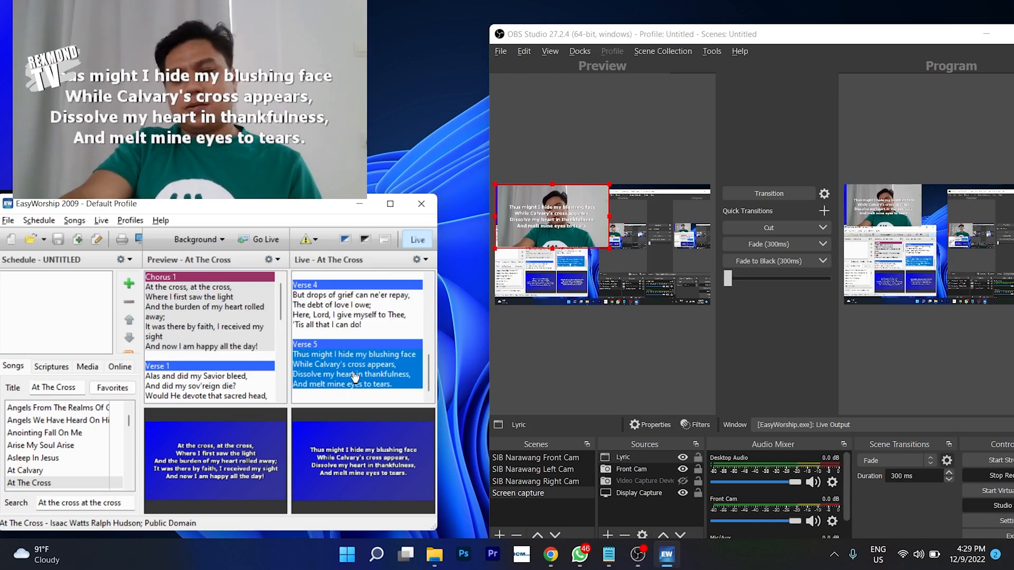
click(351, 309)
scroll(355, 302, up, 1)
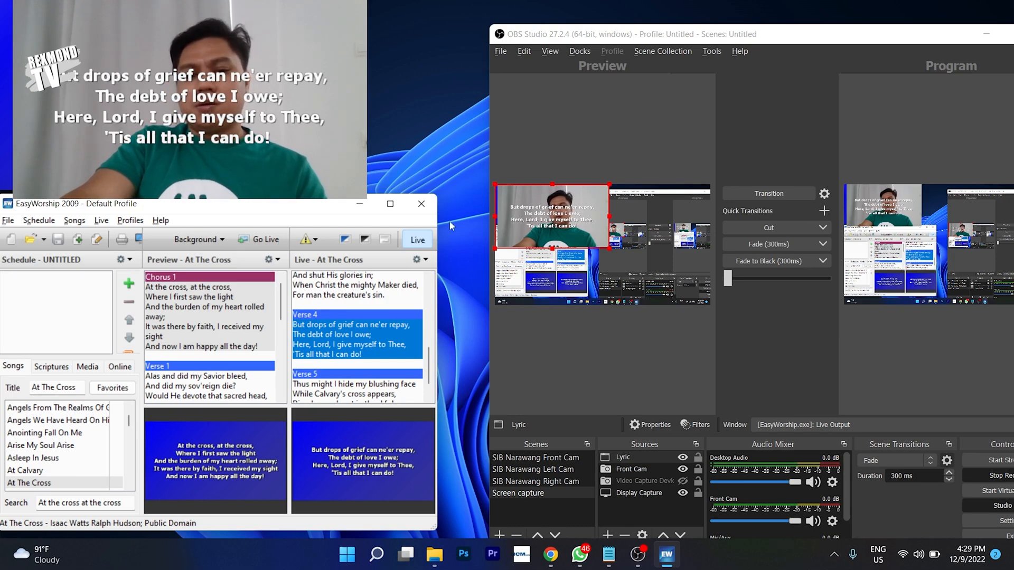
click(353, 291)
scroll(354, 292, up, 1)
click(355, 292)
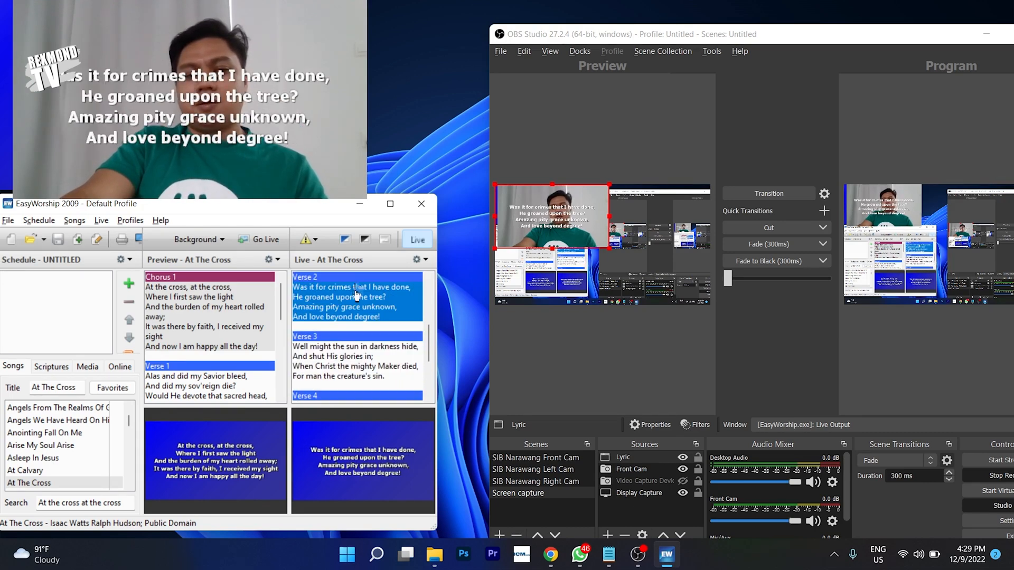
scroll(358, 294, up, 1)
click(357, 293)
scroll(356, 294, up, 1)
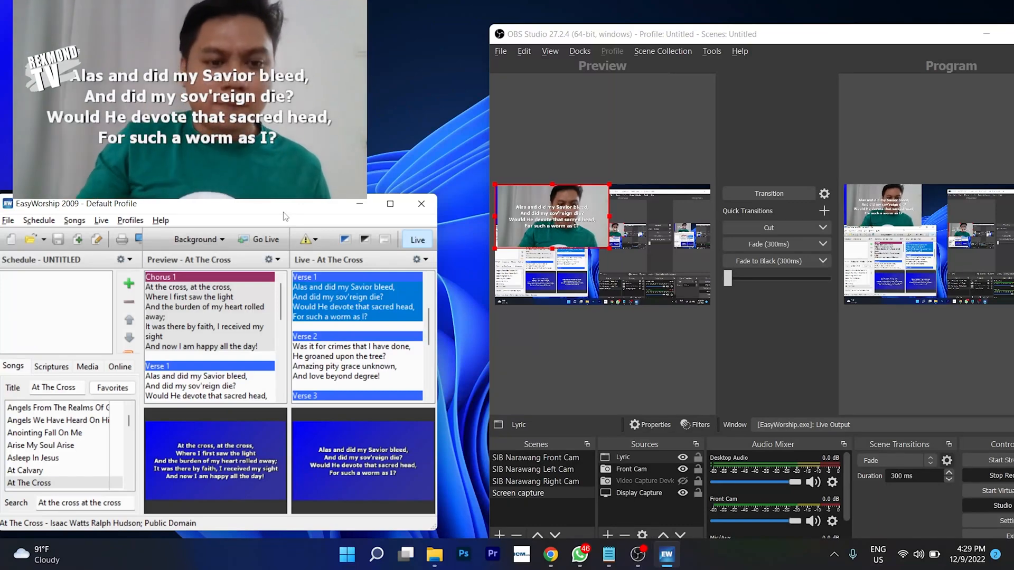
drag(320, 204, 340, 164)
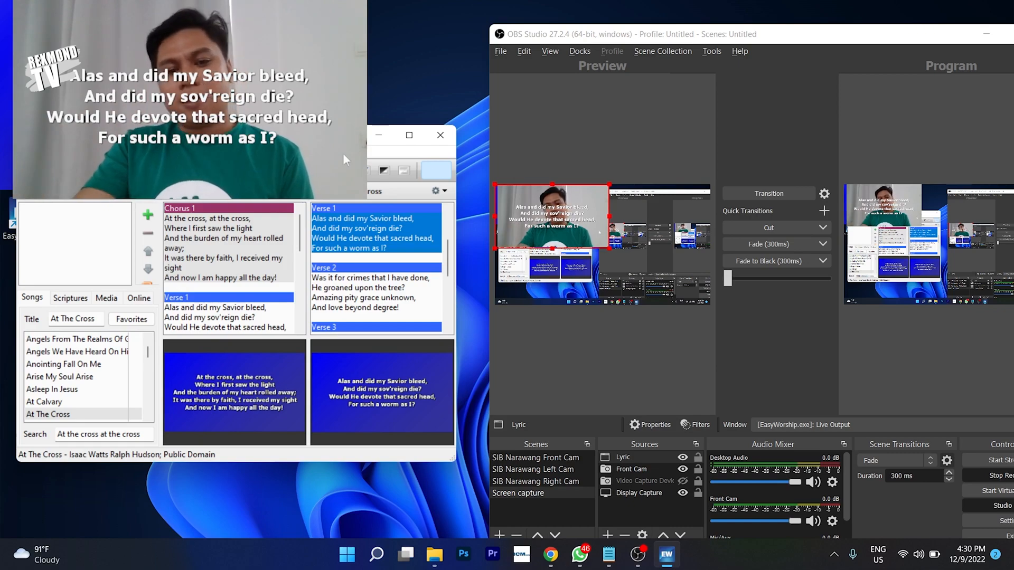
- Maximize OBS, turn off Studio Mode, and move the lyrics to the canvas's lower right
double_click(791, 37)
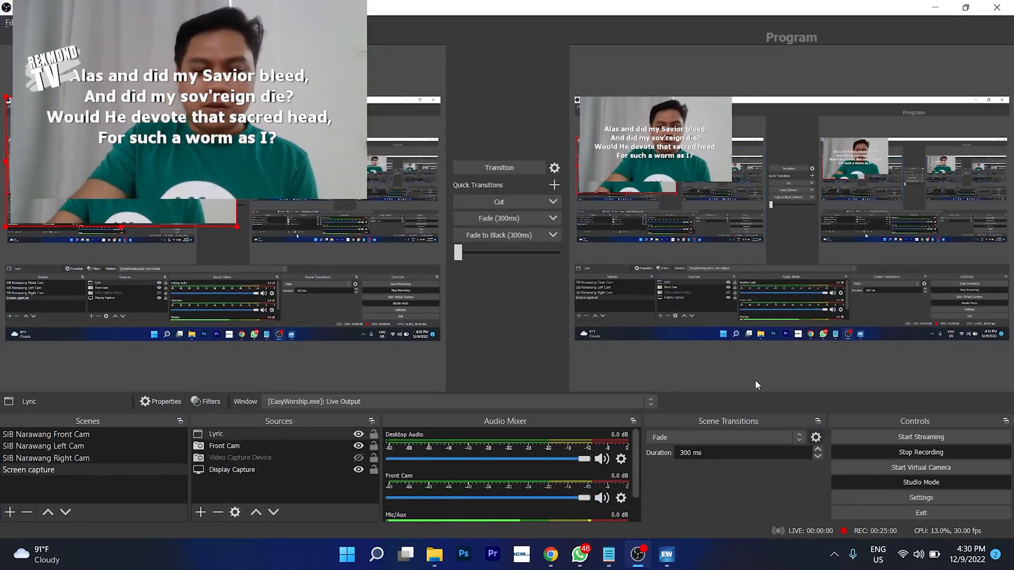
click(901, 478)
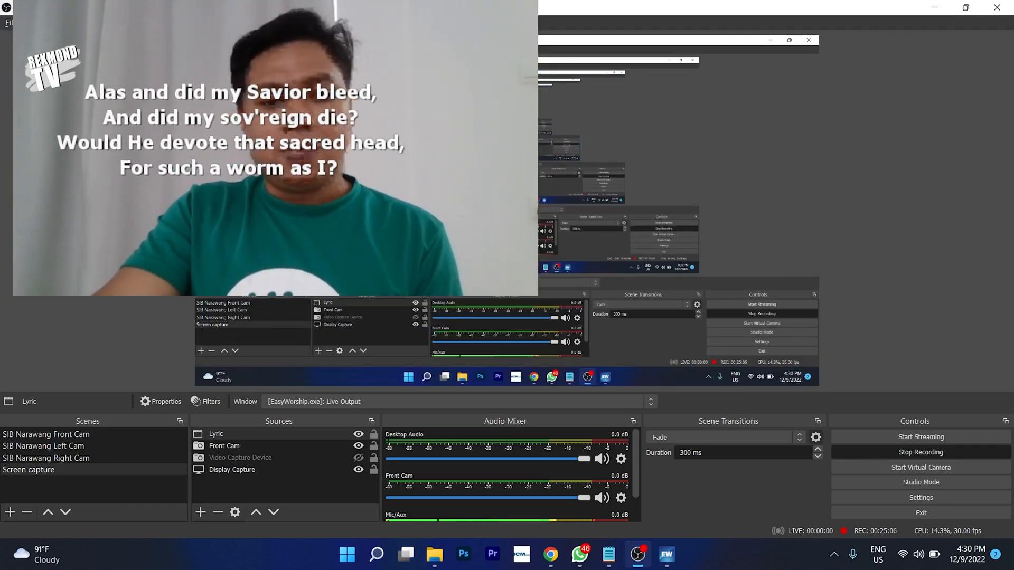
drag(341, 97, 697, 217)
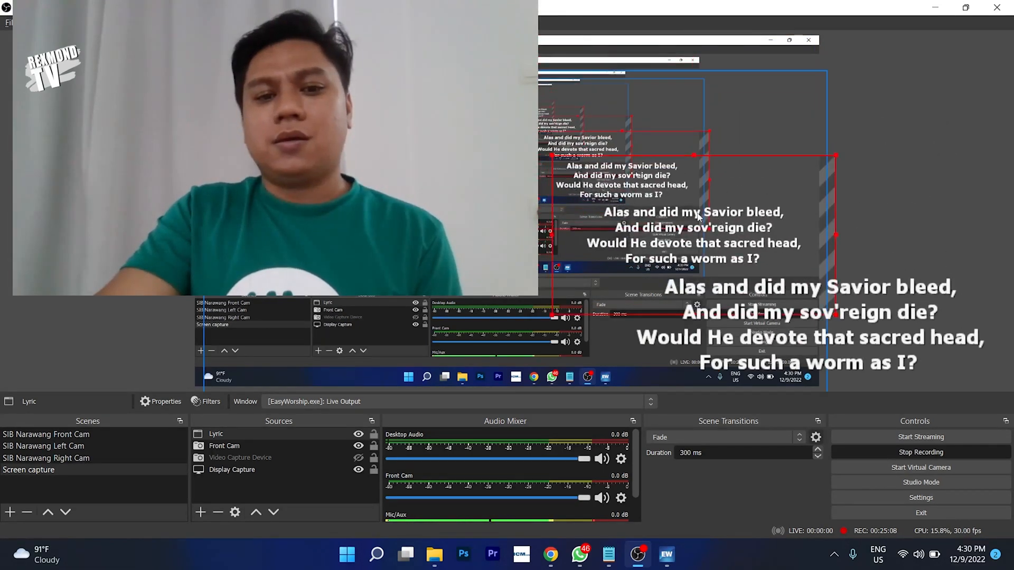
- Enlarge the Front Cam webcam from its corner to cover more of the top-left
click(365, 126)
drag(526, 217, 550, 230)
click(545, 224)
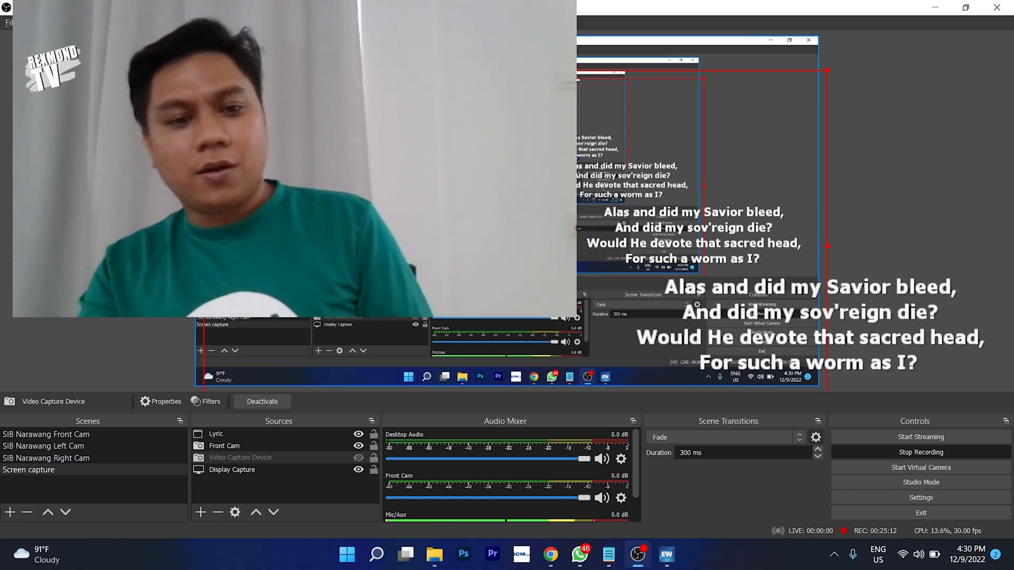
click(370, 55)
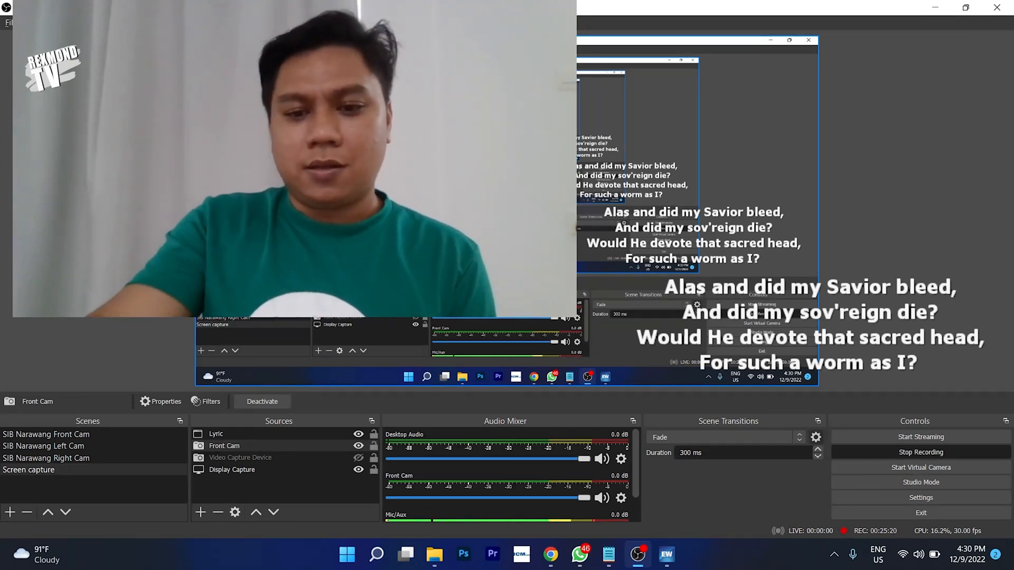
click(691, 229)
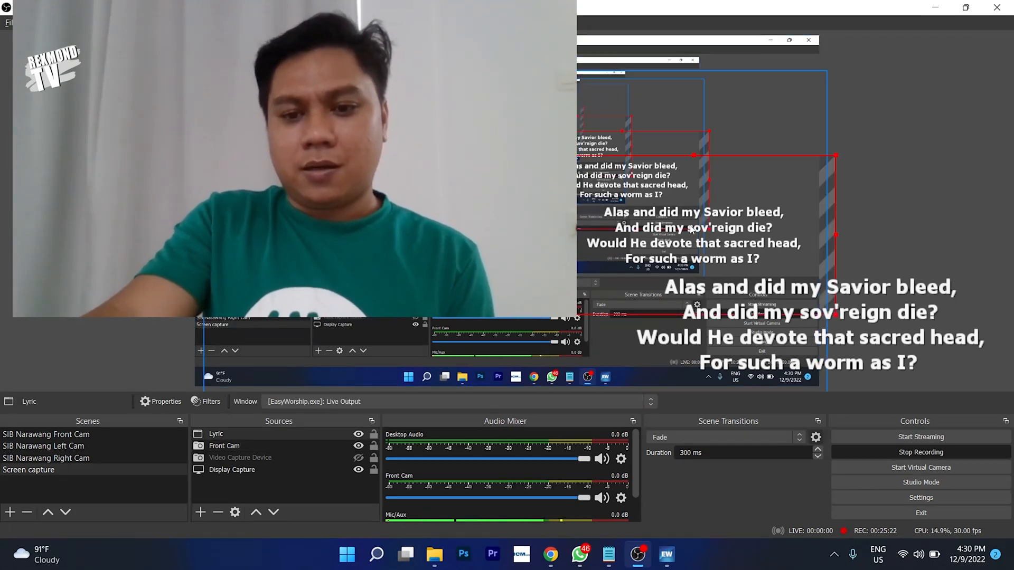